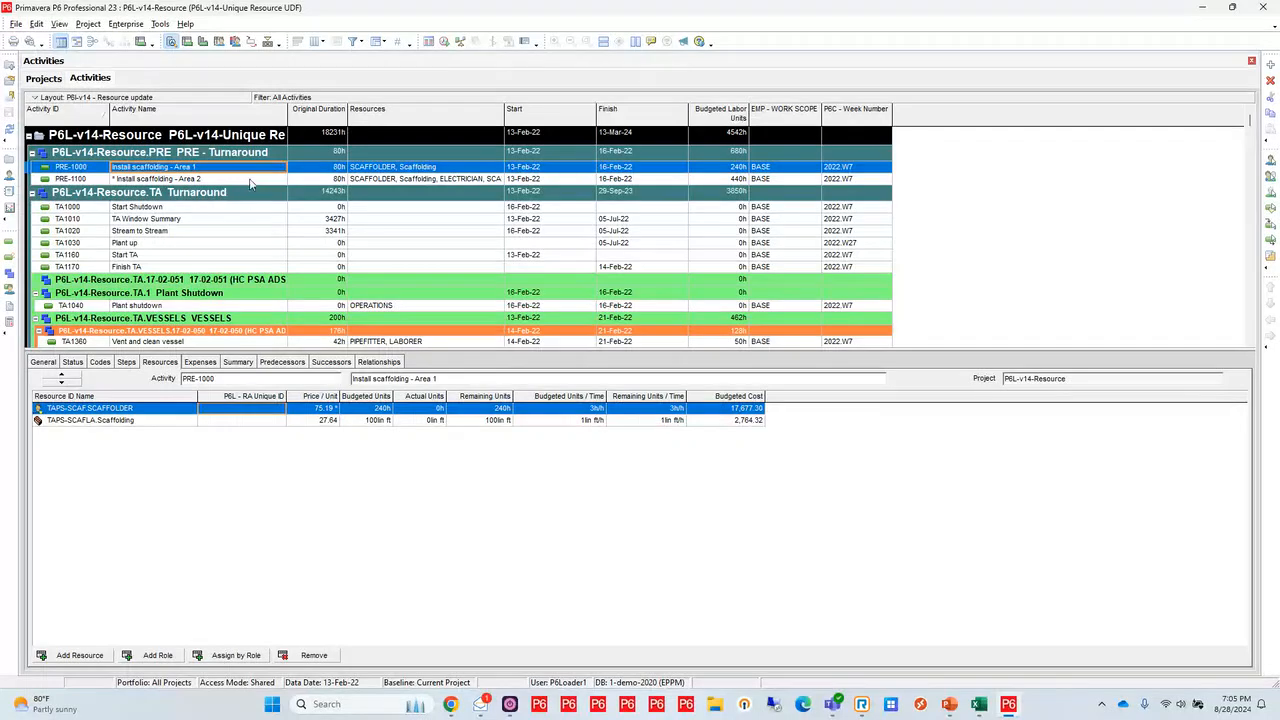
Display the resource assignments of activity PRE-1100, Install scaffolding - Area 2
left_click(250, 179)
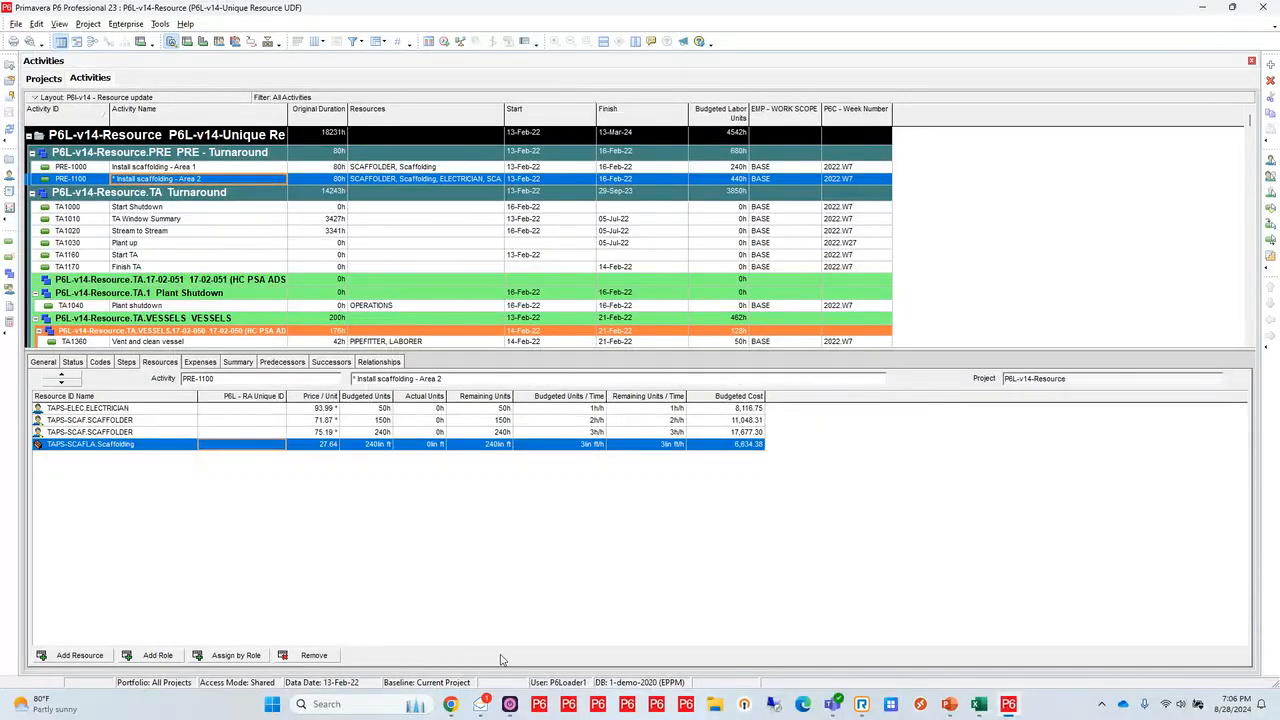
Switch to P6-Loader in Chrome and sign in to the 1-demo-2020 database with the prefilled credentials
mouse_move(451, 707)
left_click(443, 628)
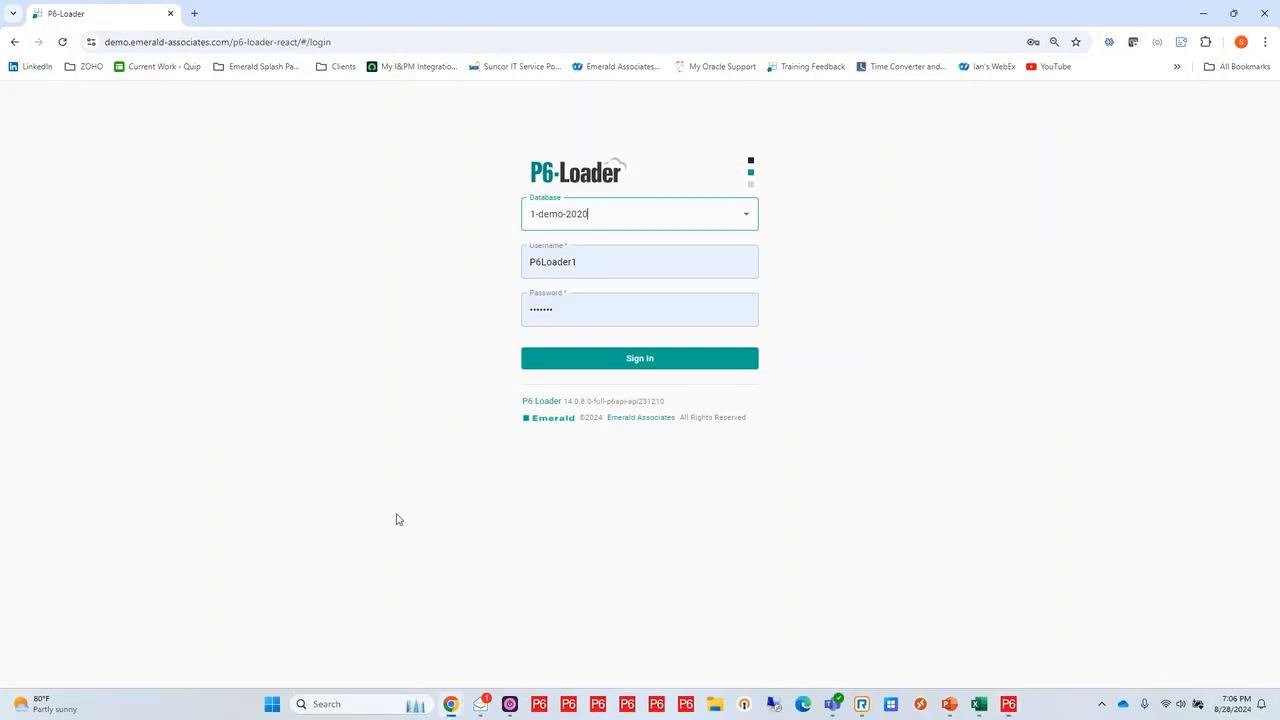
left_click(654, 358)
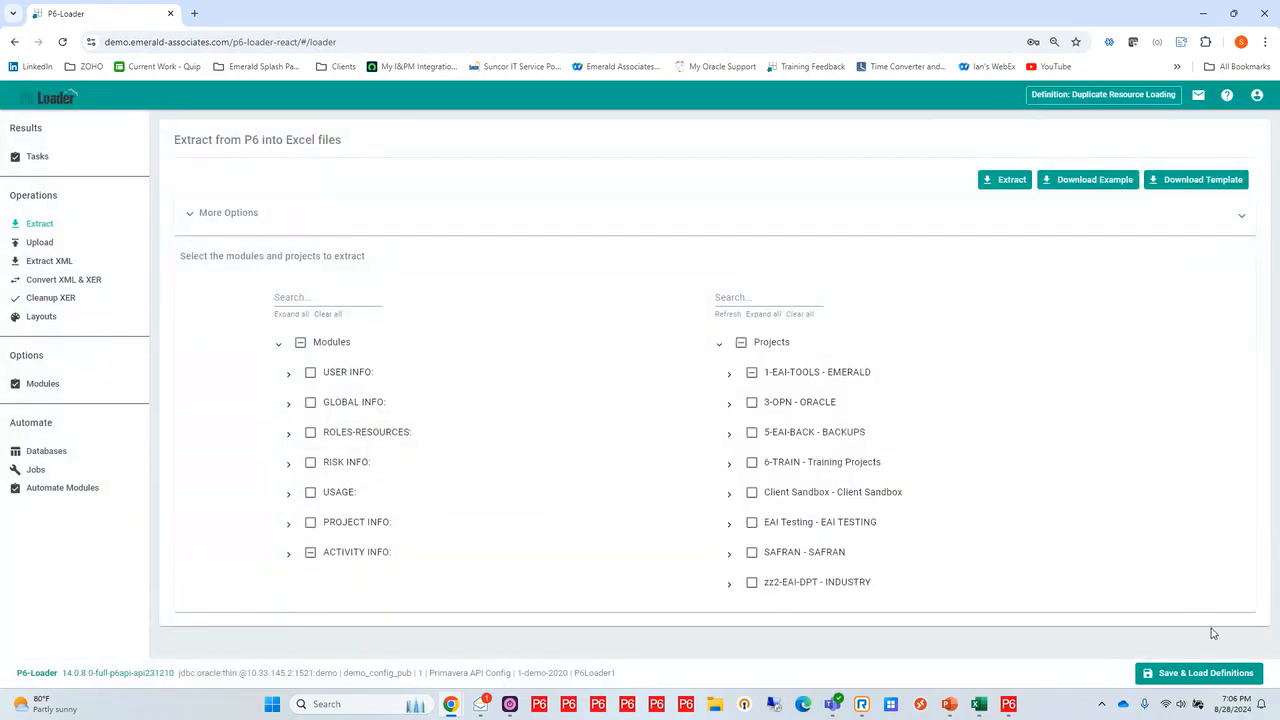
Load the saved loader definition Duplicate Resource Loading
left_click(1197, 673)
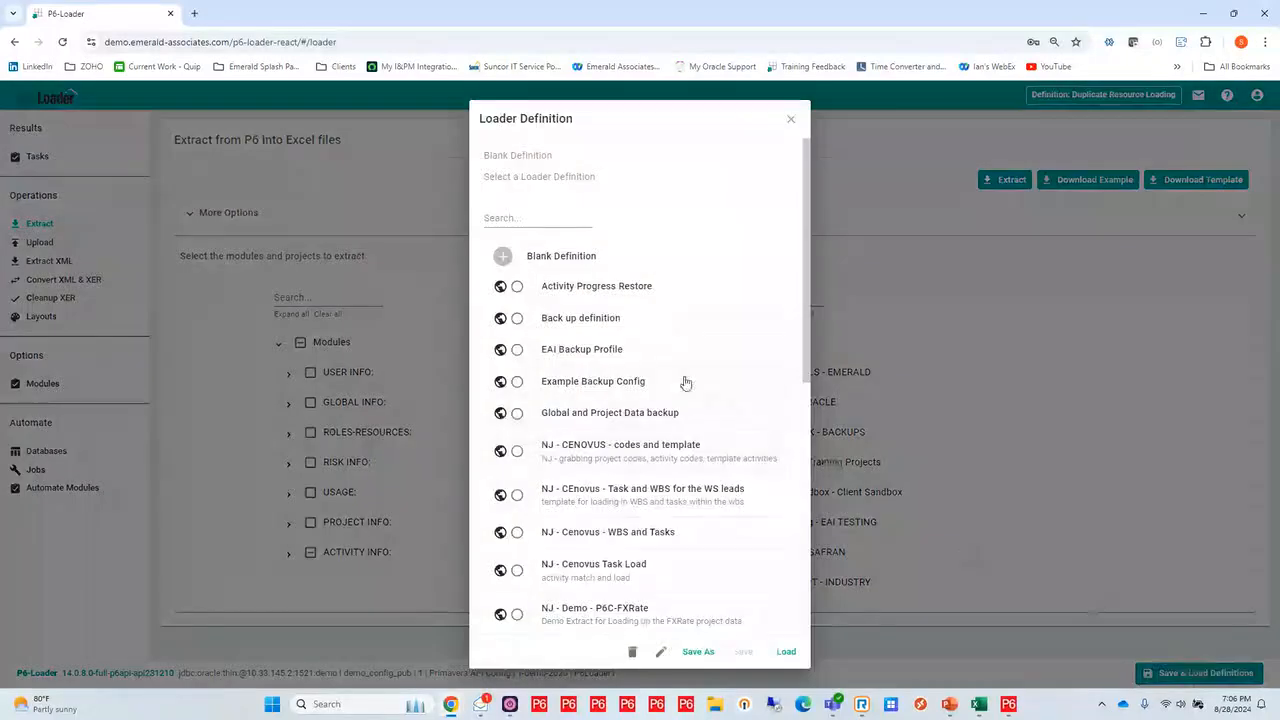
scroll(652, 397, "down", 2)
scroll(652, 397, "down", 1)
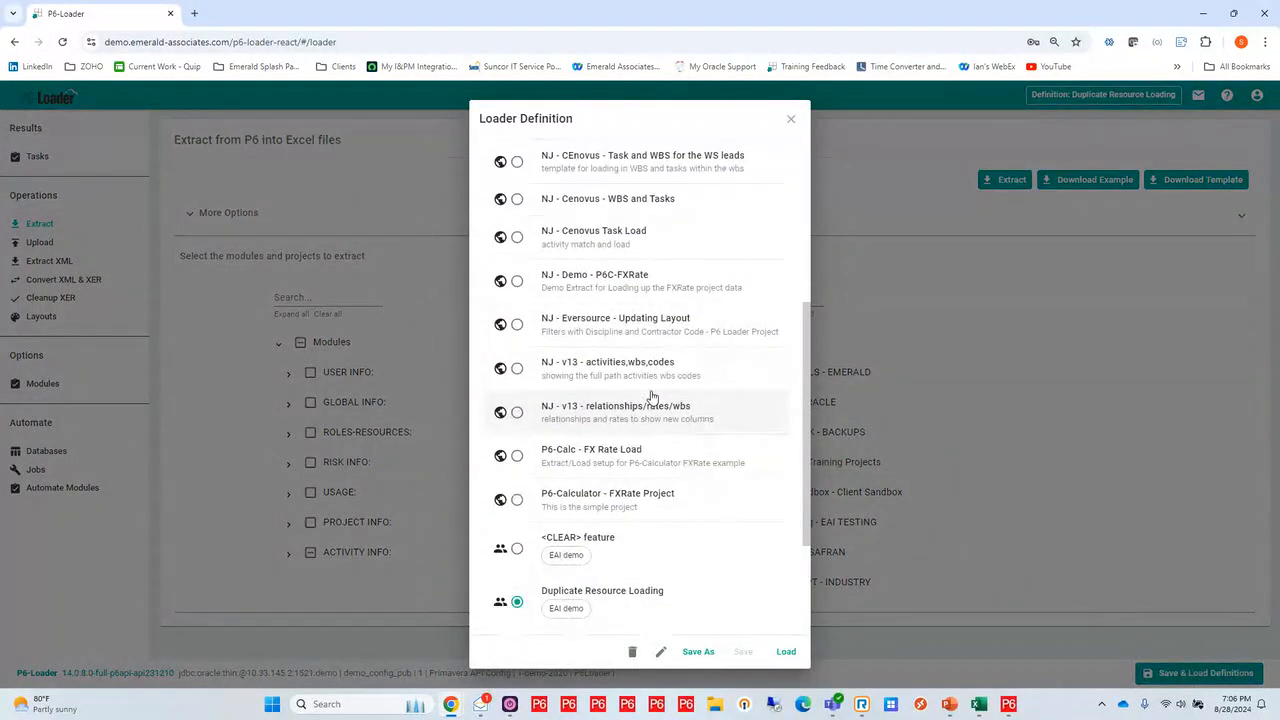
scroll(652, 397, "down", 1)
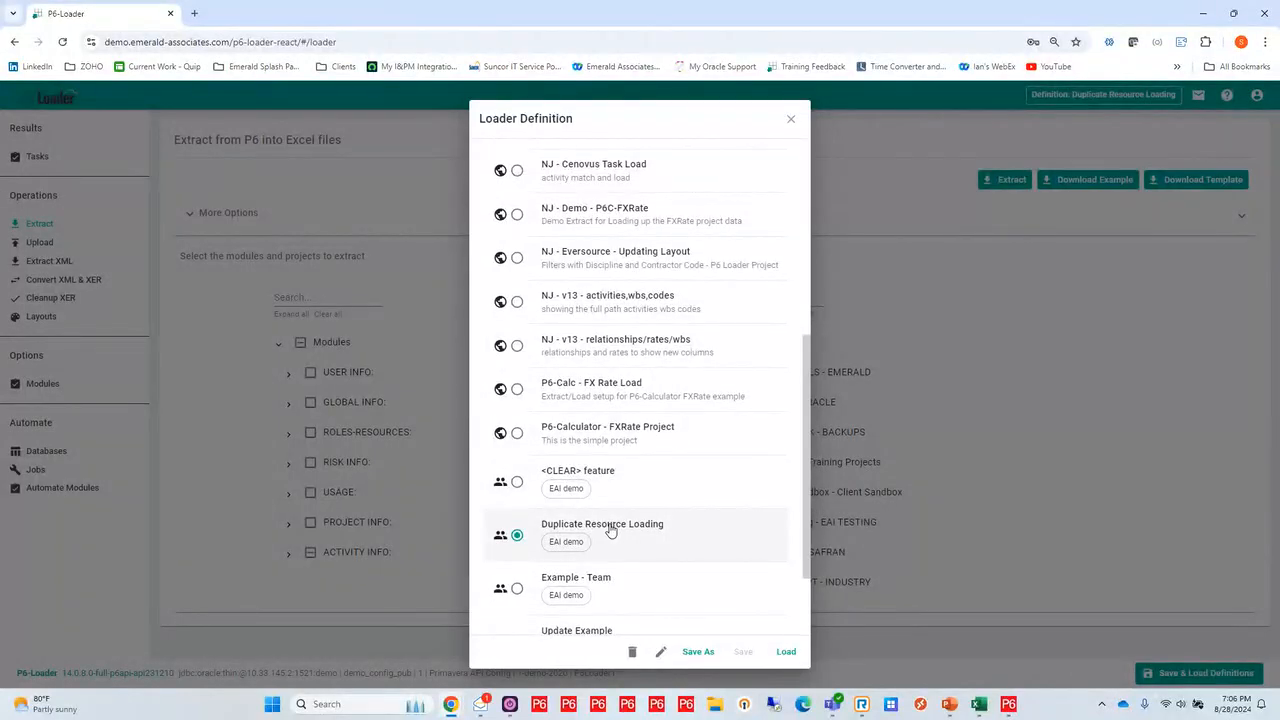
left_click(612, 531)
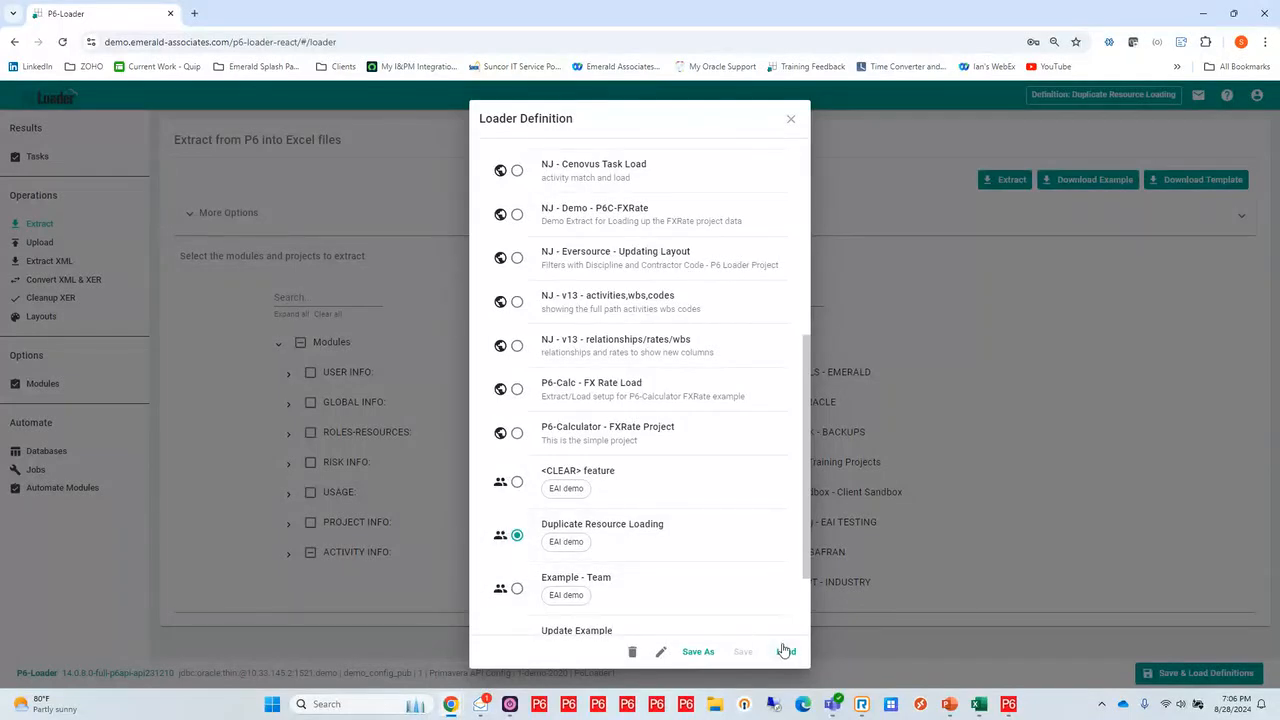
left_click(786, 652)
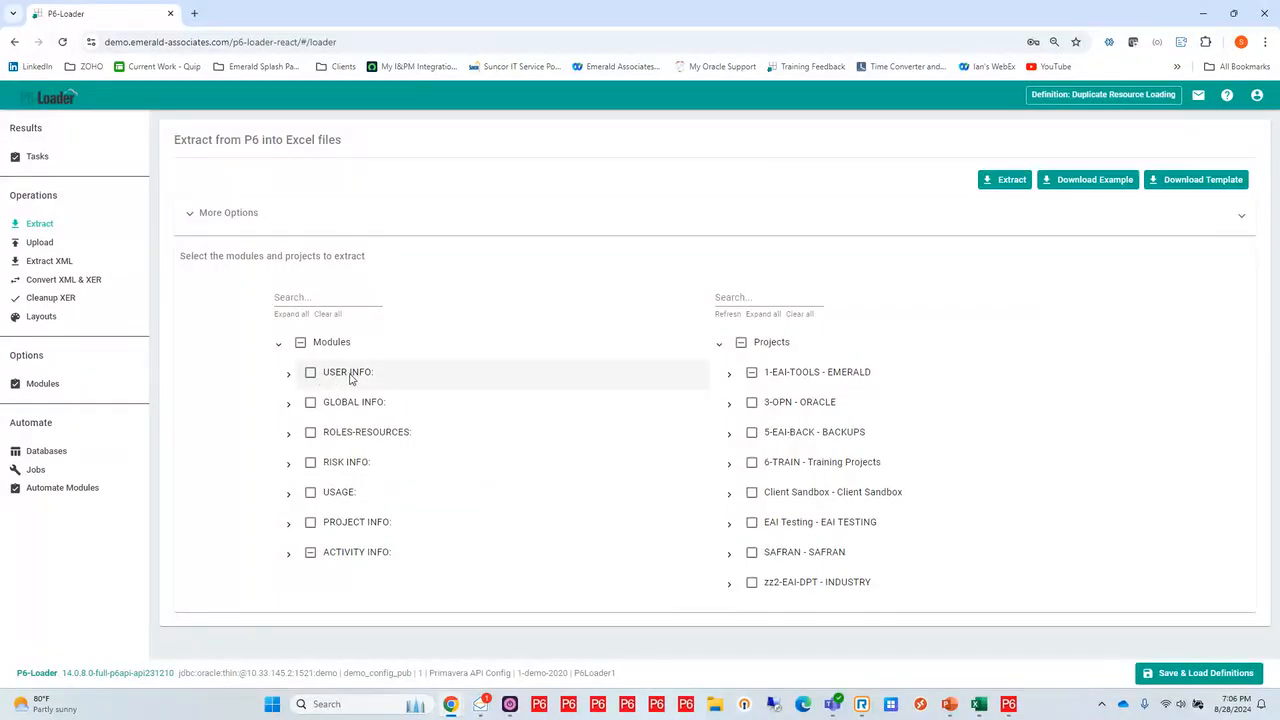
Examine the modules available for extraction under USER INFO, GLOBAL INFO and ROLES-RESOURCES, collapsing each group again
left_click(288, 377)
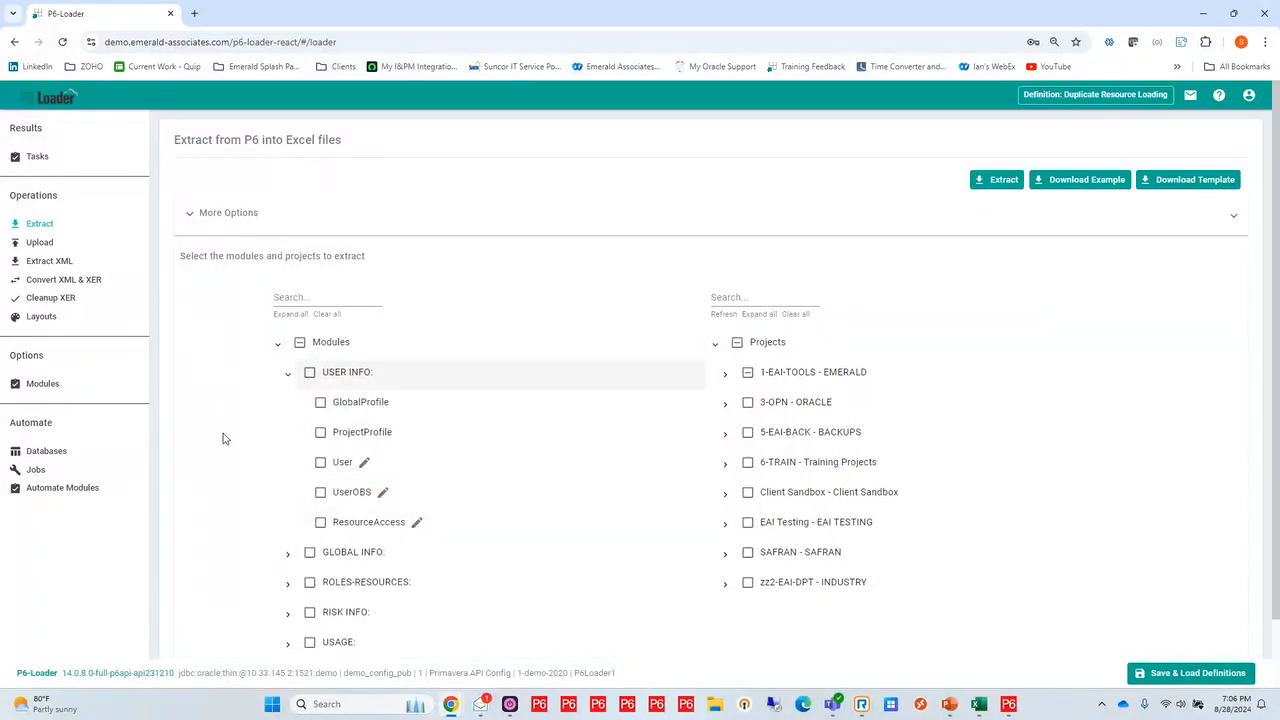
left_click(289, 378)
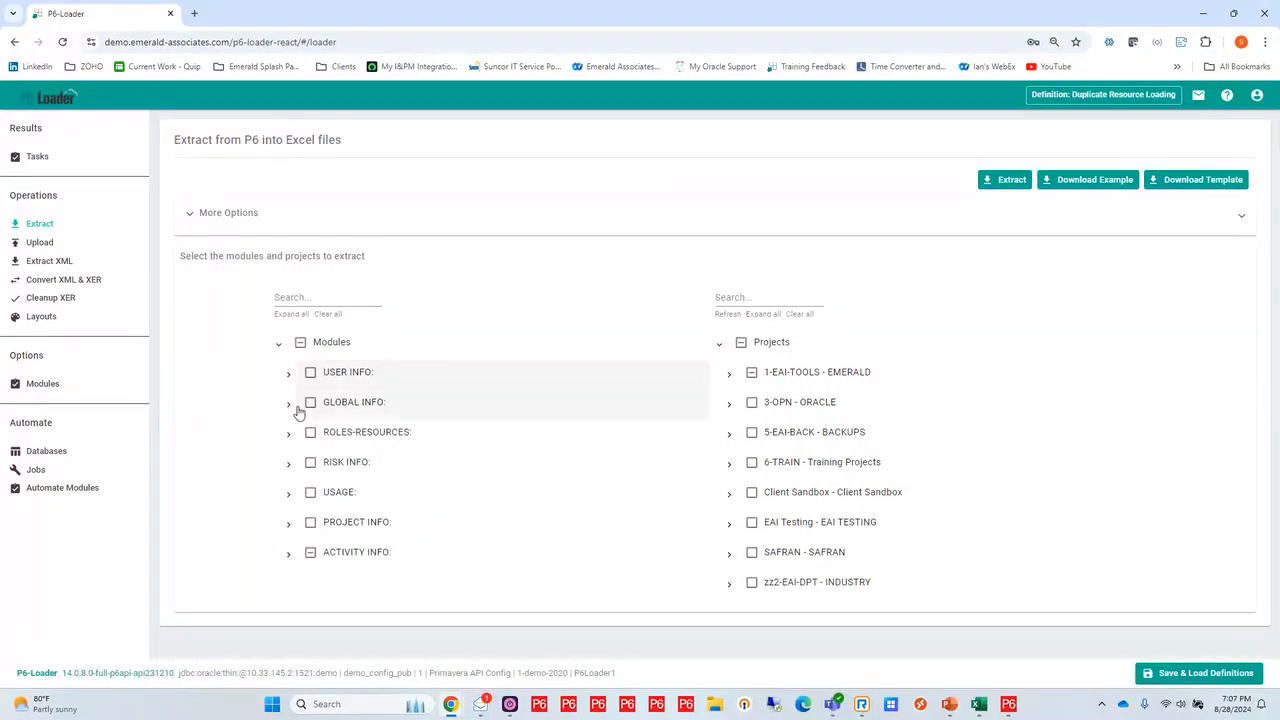
left_click(289, 404)
scroll(270, 409, "down", 4)
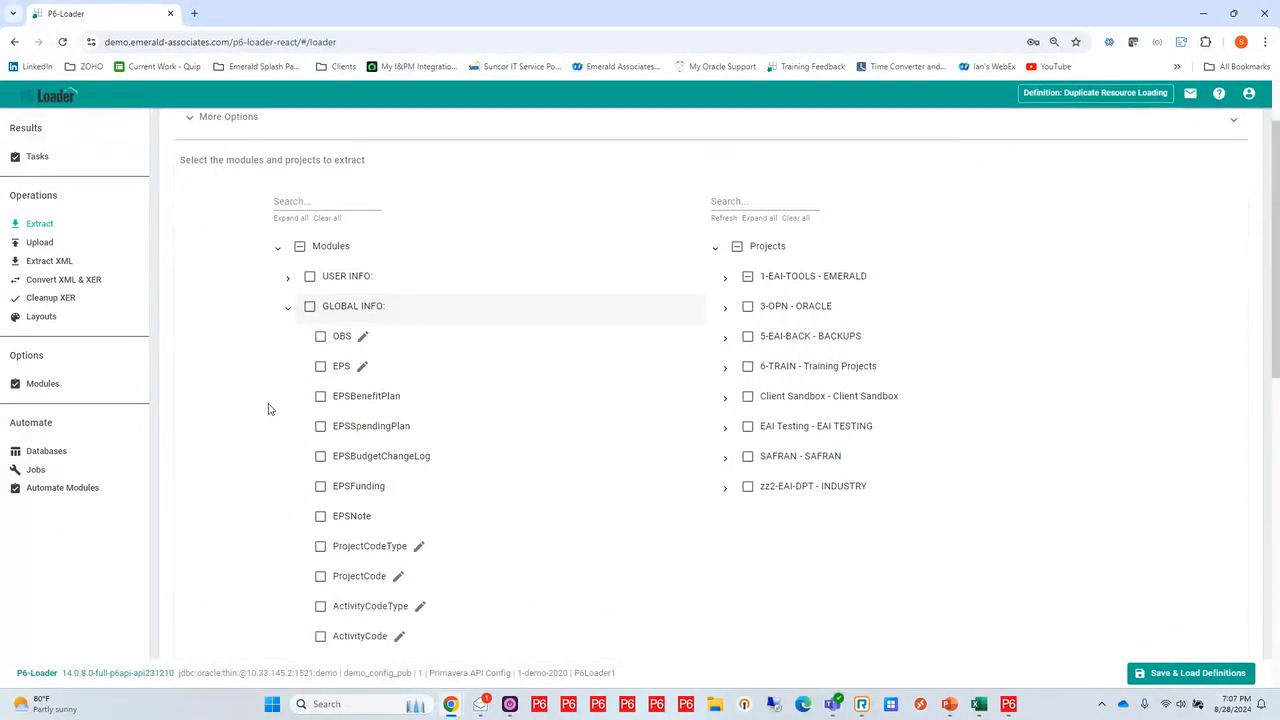
scroll(268, 409, "down", 4)
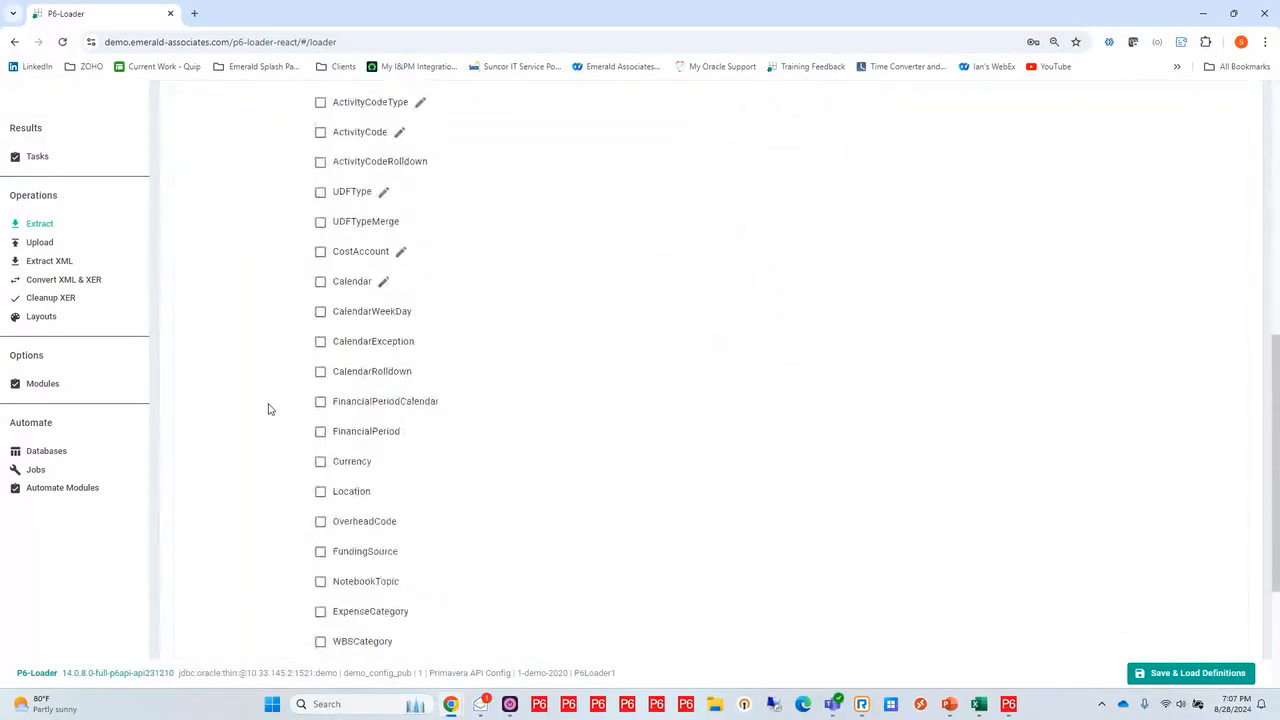
scroll(268, 409, "up", 8)
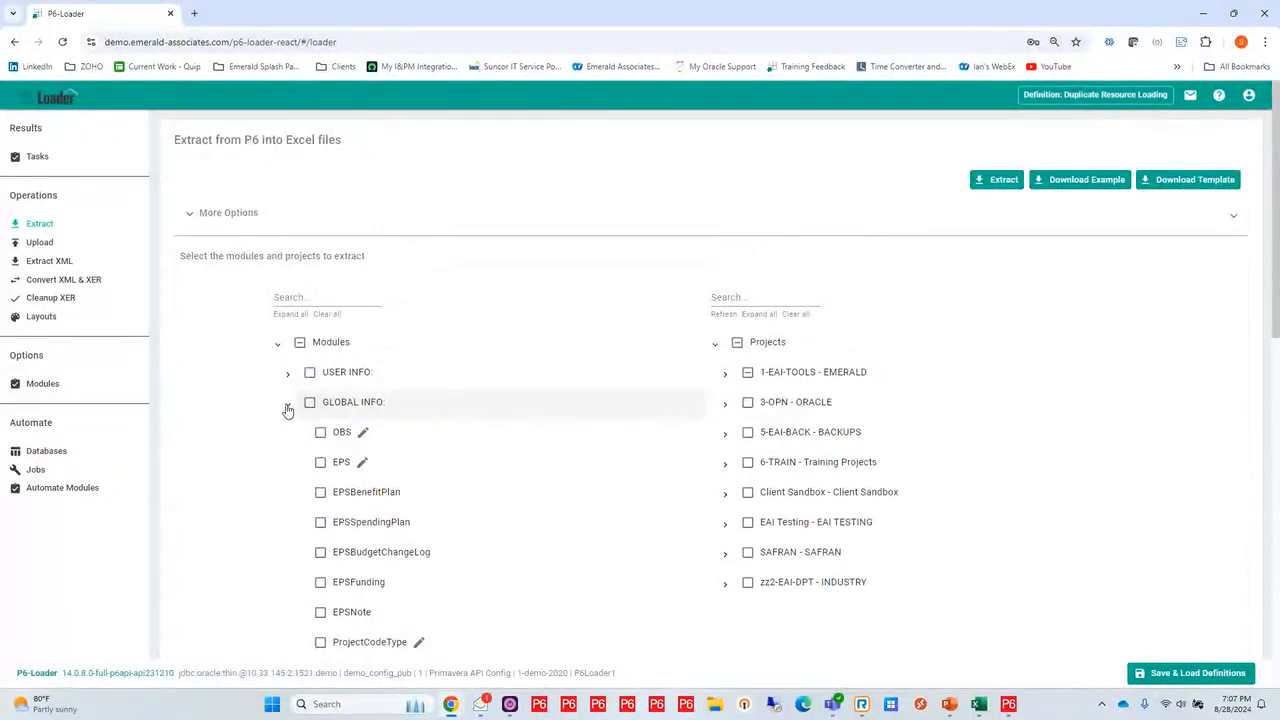
left_click(287, 408)
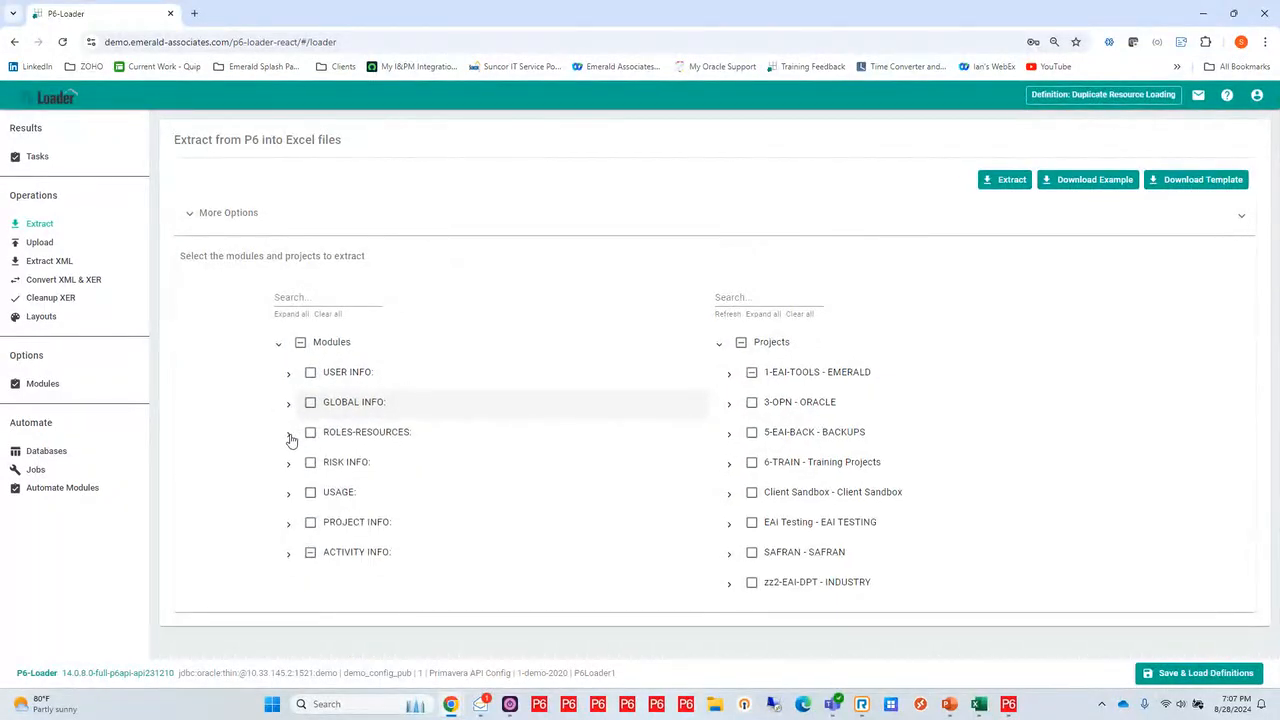
left_click(289, 434)
scroll(233, 404, "down", 3)
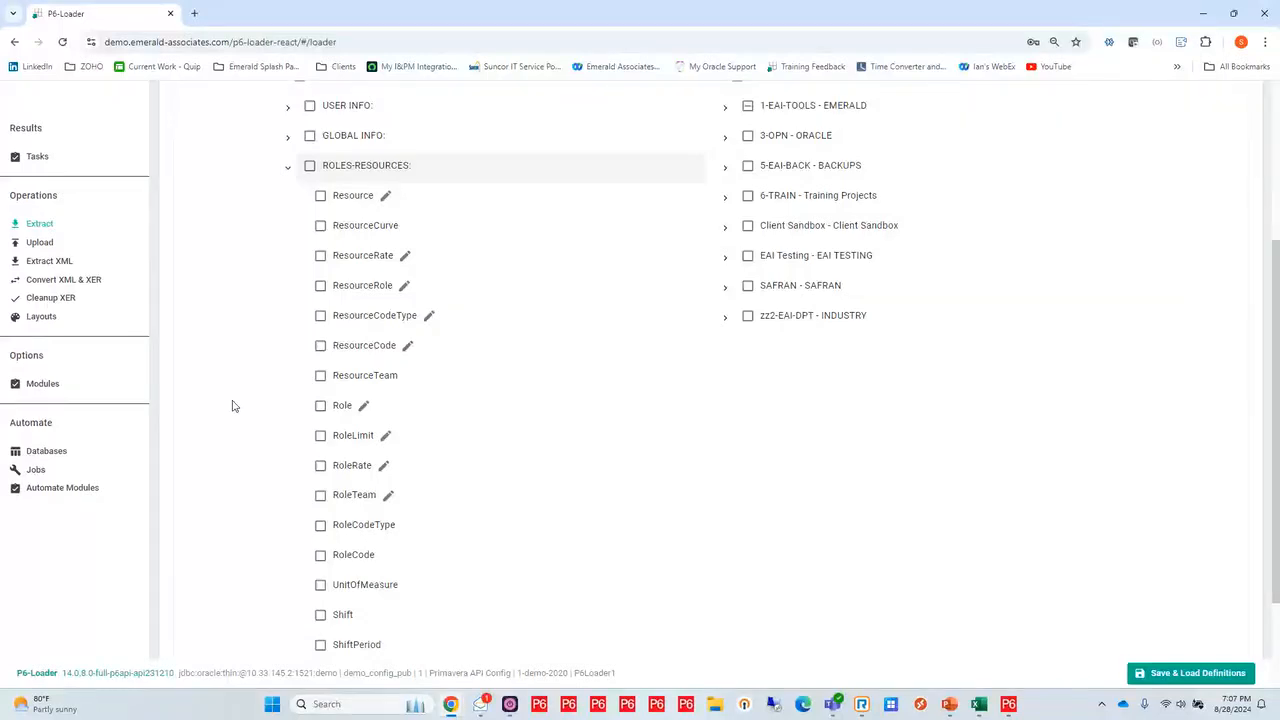
scroll(232, 405, "down", 1)
scroll(232, 405, "up", 2)
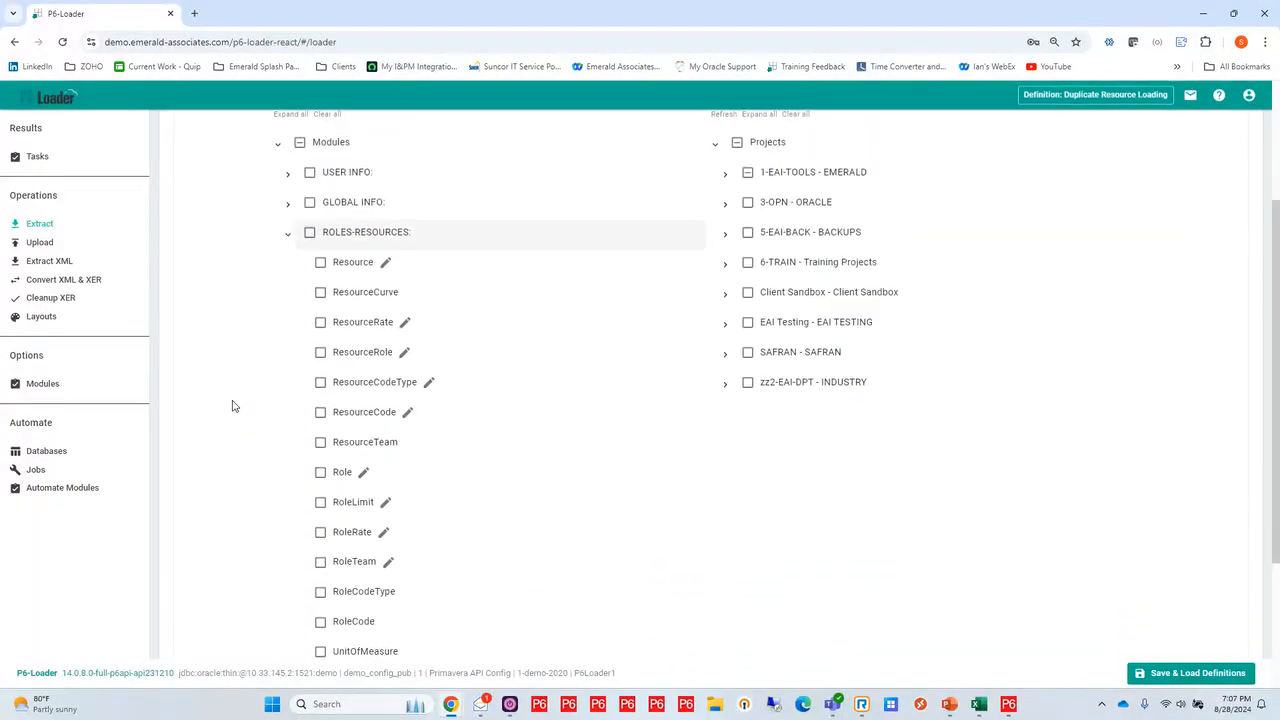
left_click(287, 233)
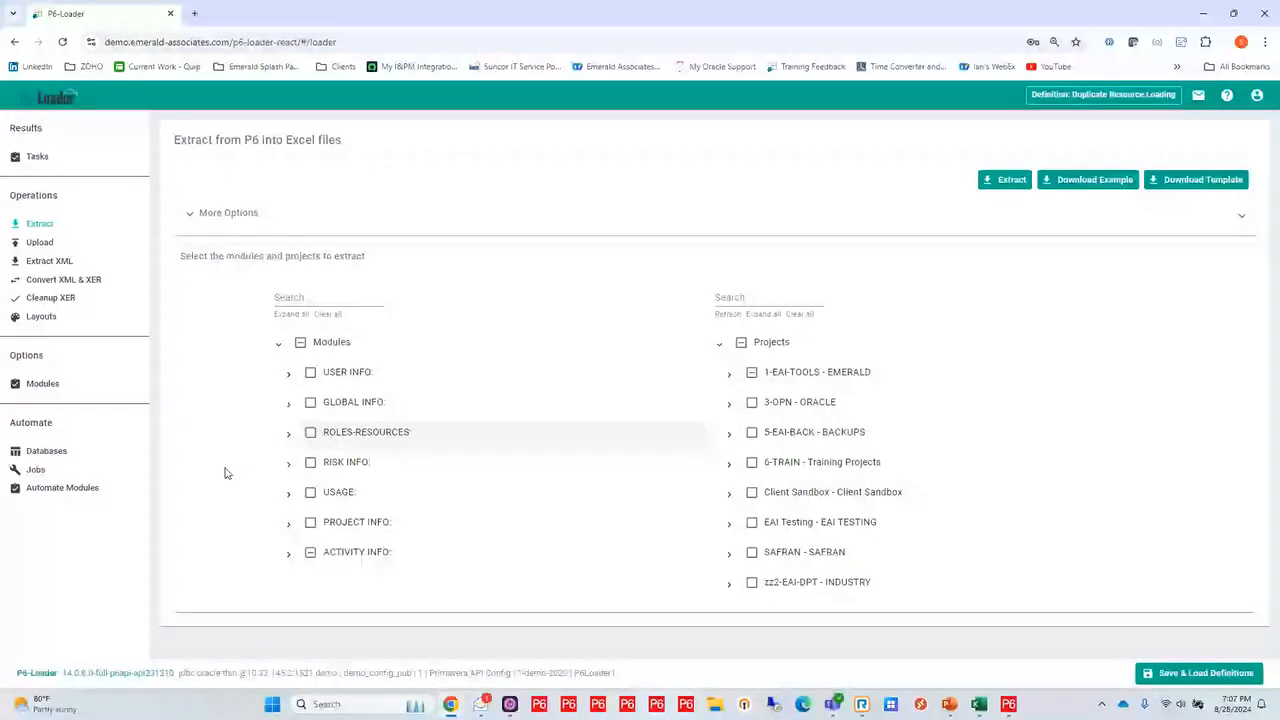
Review the fields, UDFs and codes in the column setup of the ResourceAssignment module under ACTIVITY INFO, and save it
left_click(288, 554)
scroll(220, 514, "down", 3)
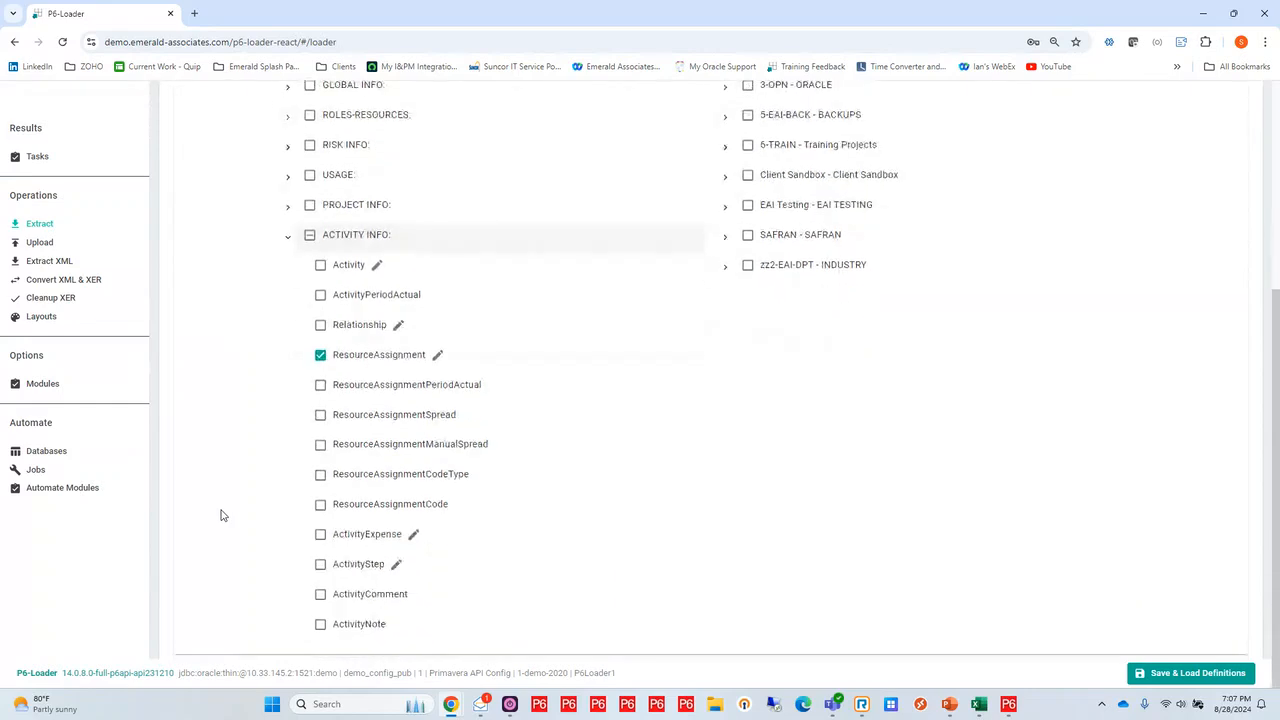
left_click(438, 358)
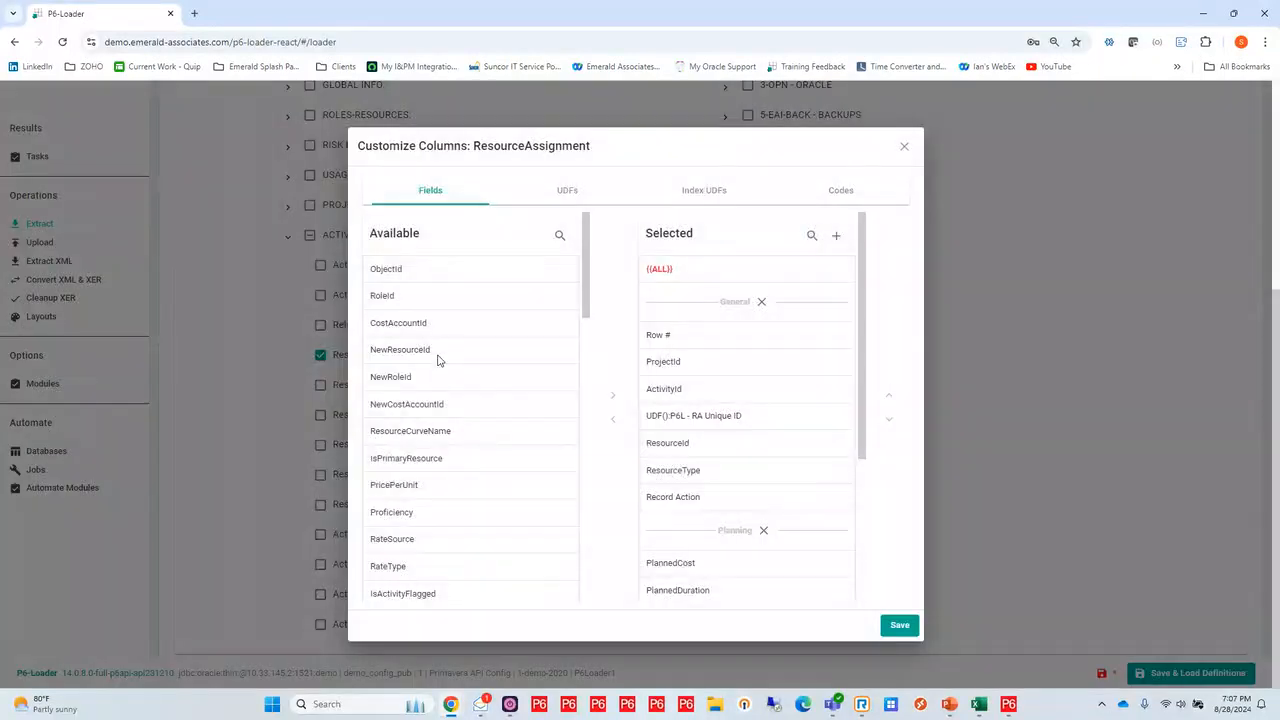
scroll(445, 315, "down", 2)
scroll(445, 315, "down", 10)
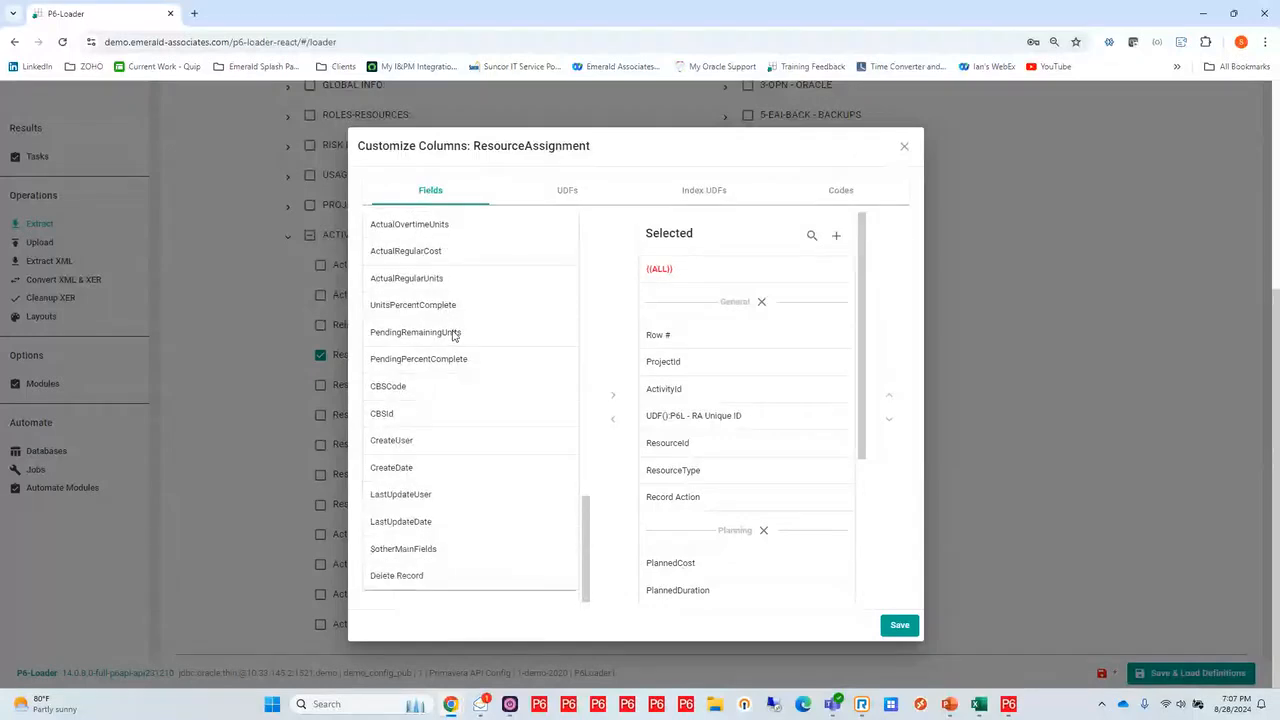
scroll(452, 335, "up", 12)
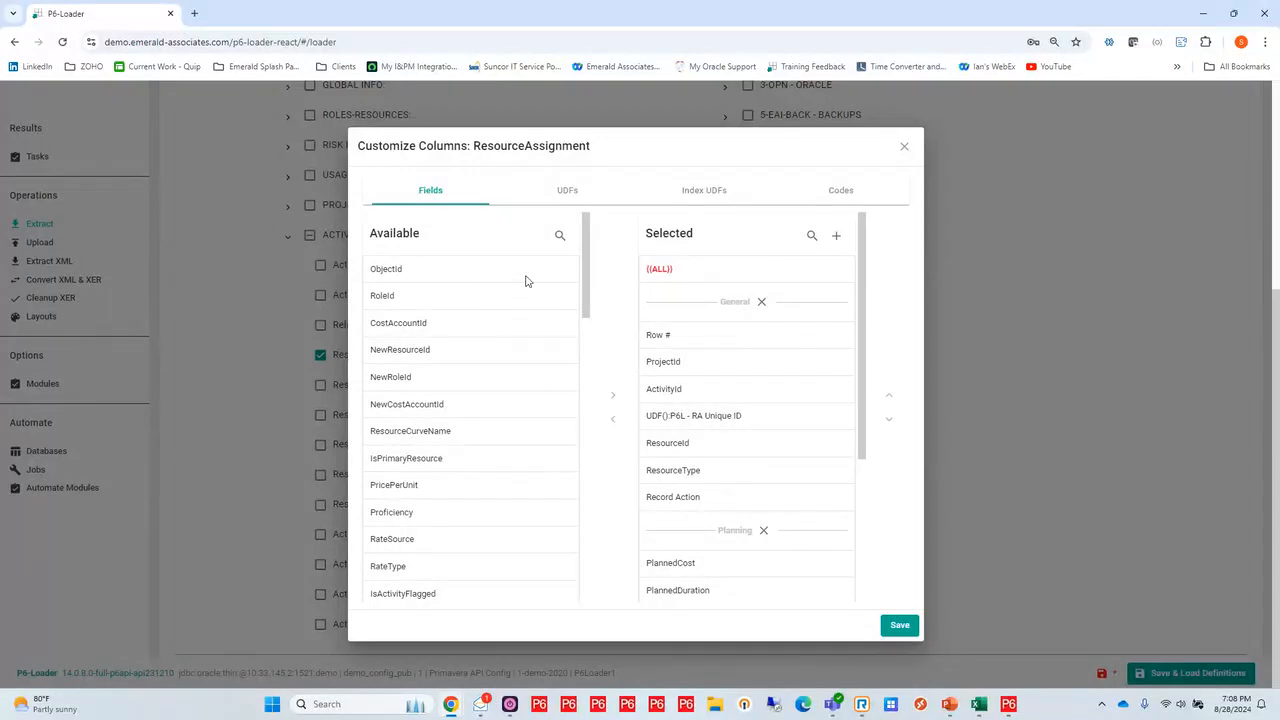
left_click(563, 192)
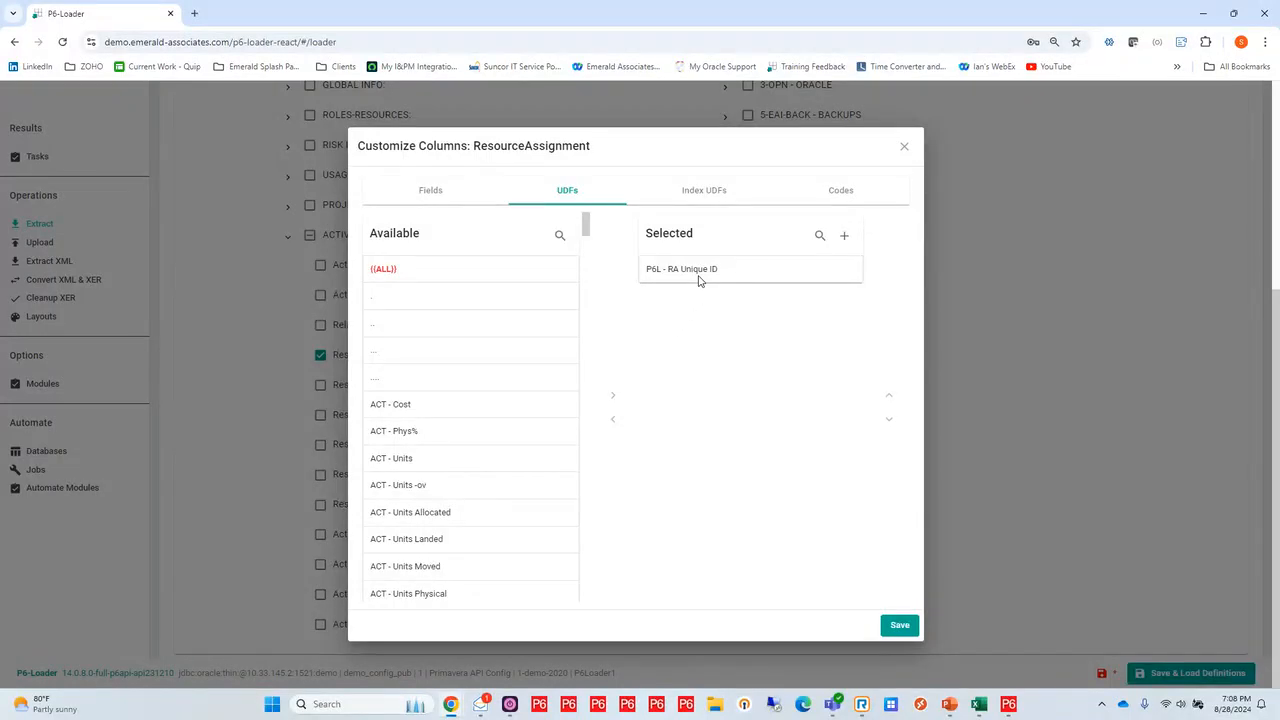
left_click(846, 191)
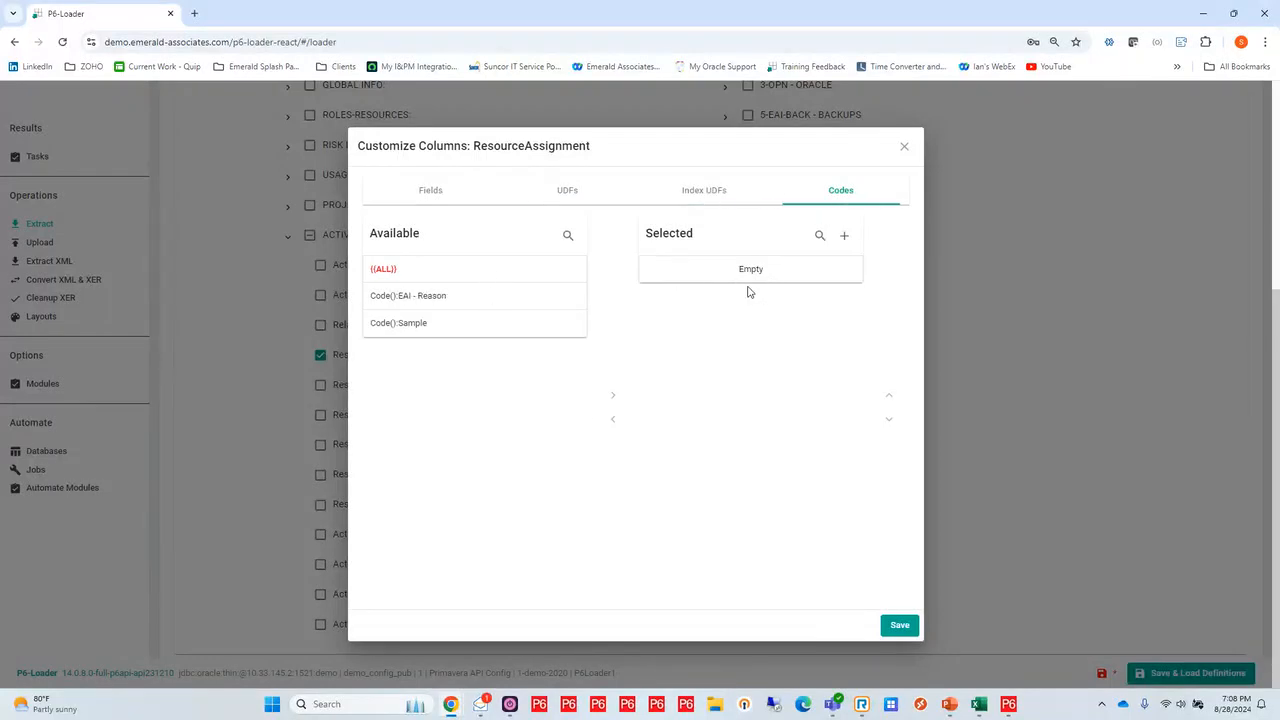
left_click(898, 626)
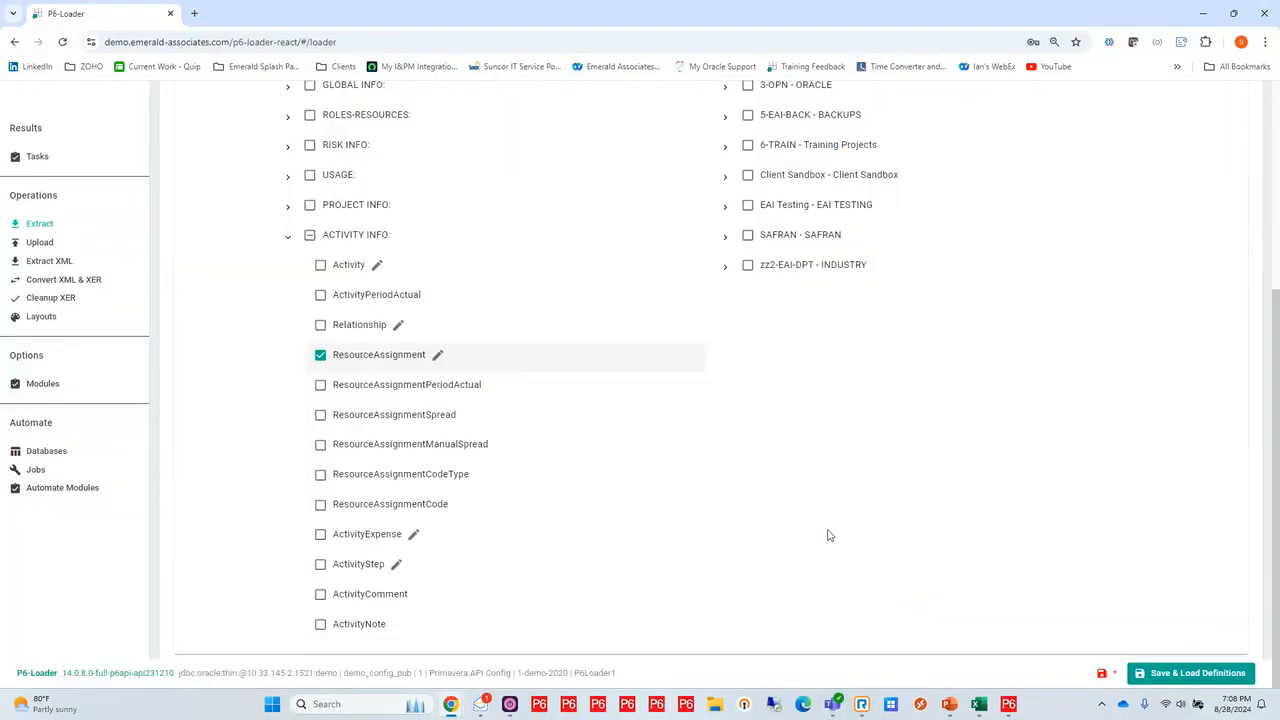
Expand the project tree through 1-EAI-TOOLS, P6-Loader and V14 - What's New to check the selection of project P6L-v14-Resource
scroll(829, 531, "up", 3)
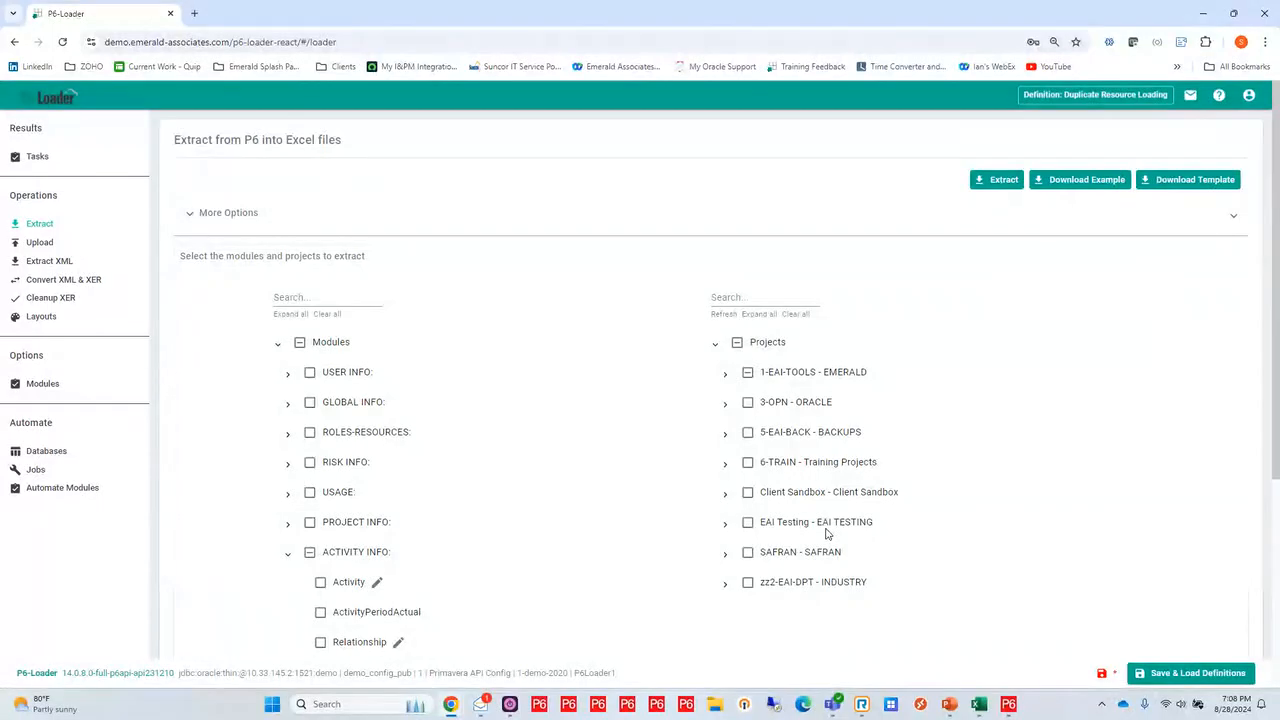
left_click(725, 376)
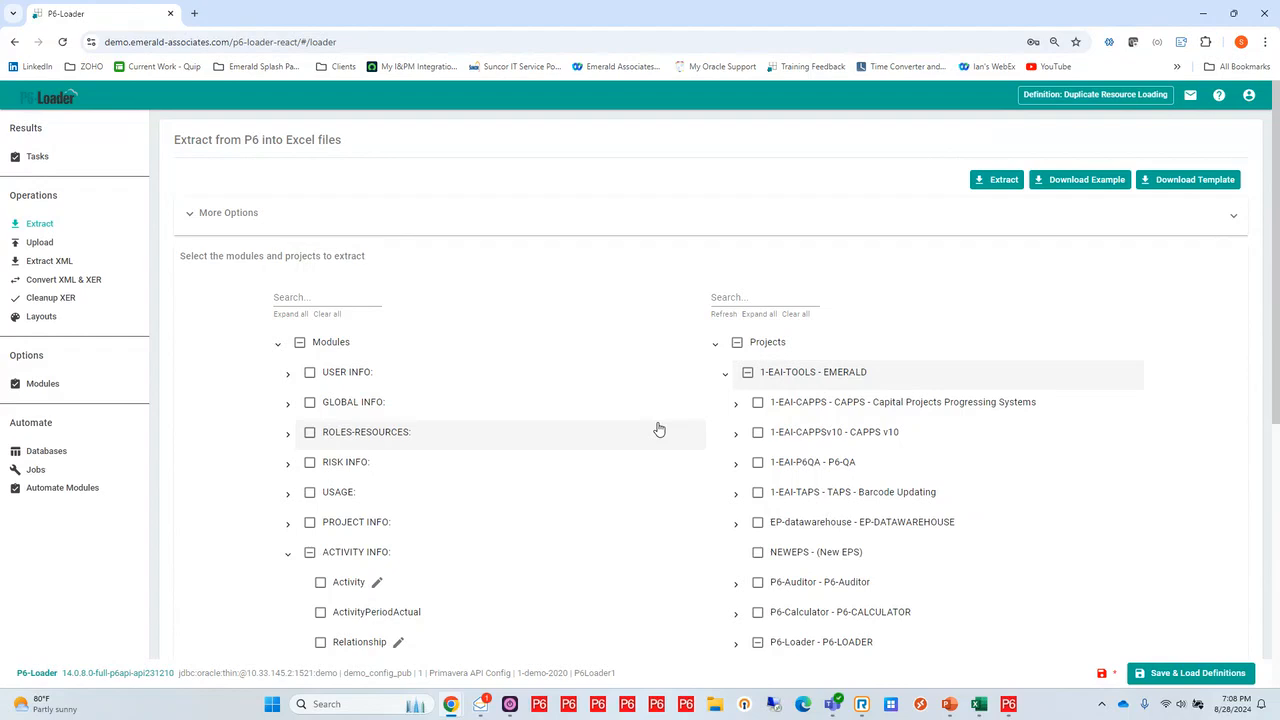
scroll(658, 428, "down", 2)
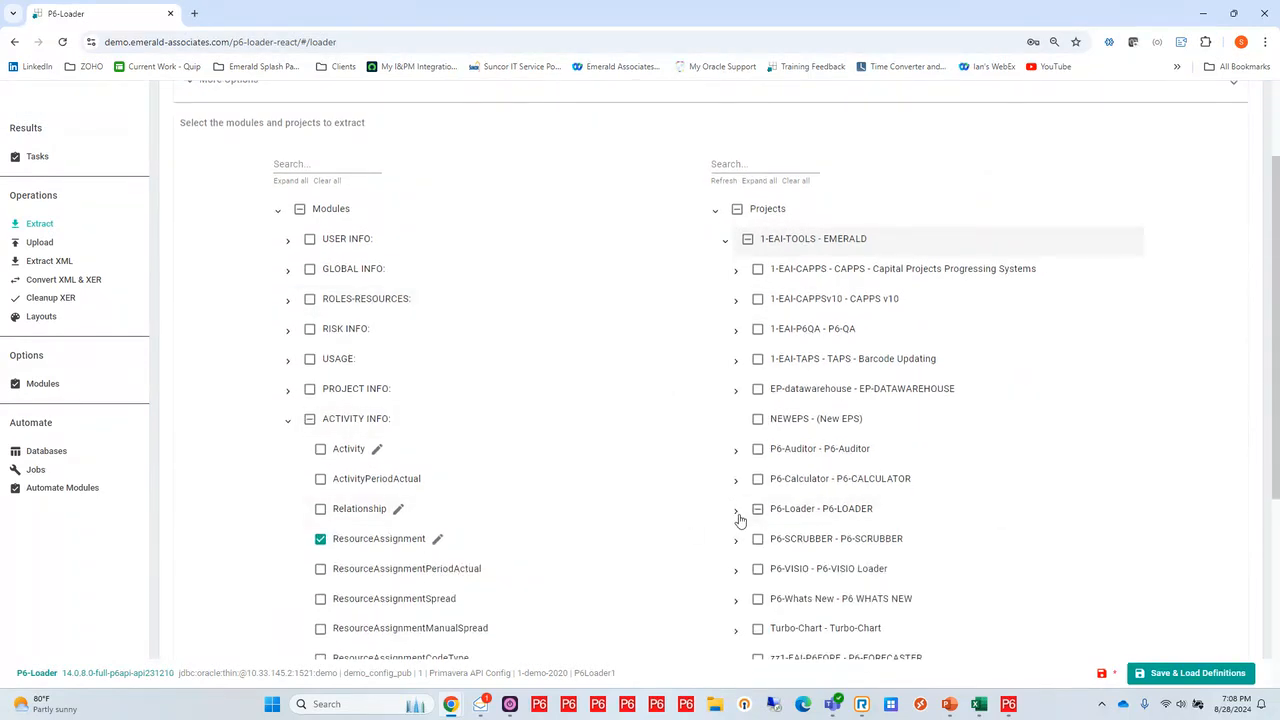
left_click(736, 510)
scroll(677, 477, "down", 3)
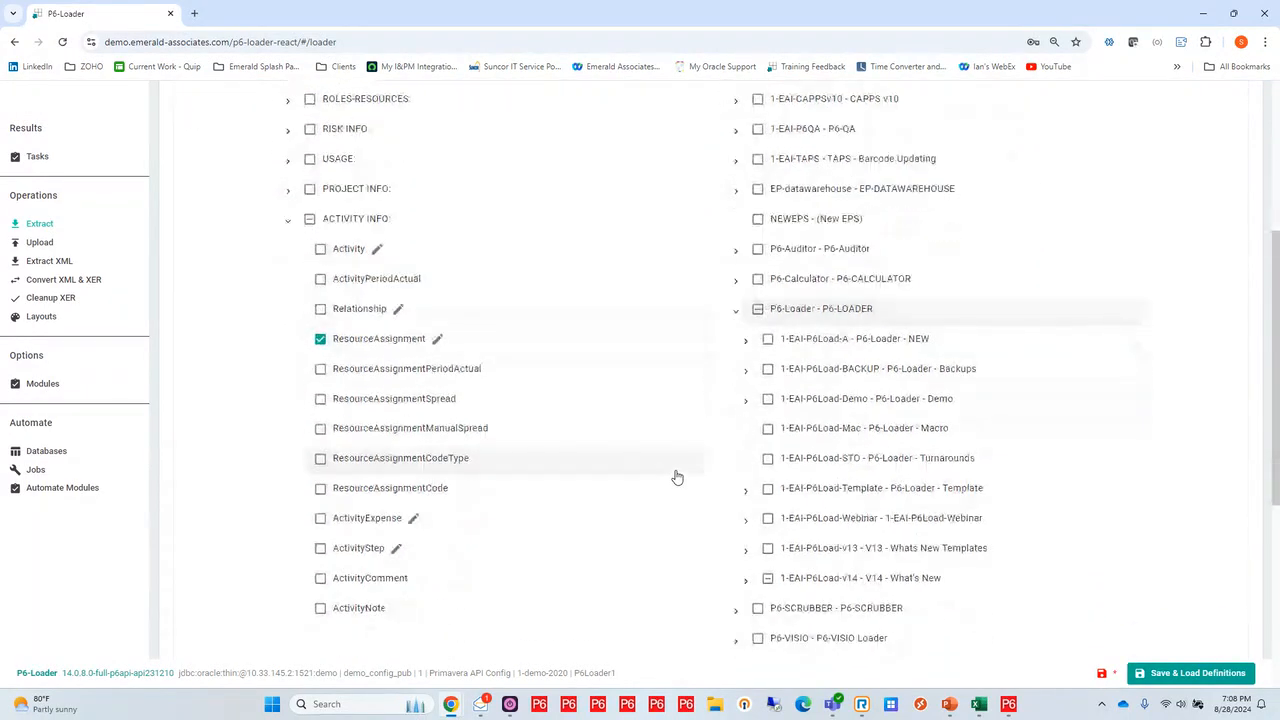
scroll(677, 477, "down", 2)
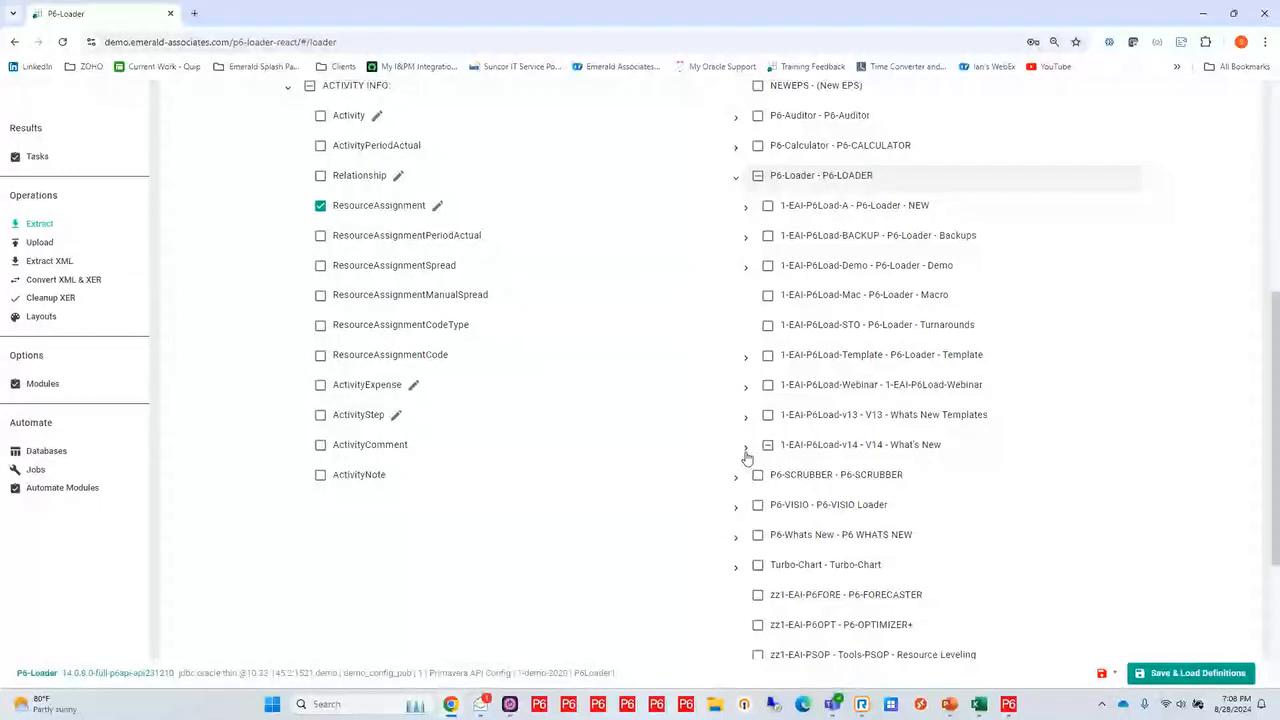
left_click(745, 447)
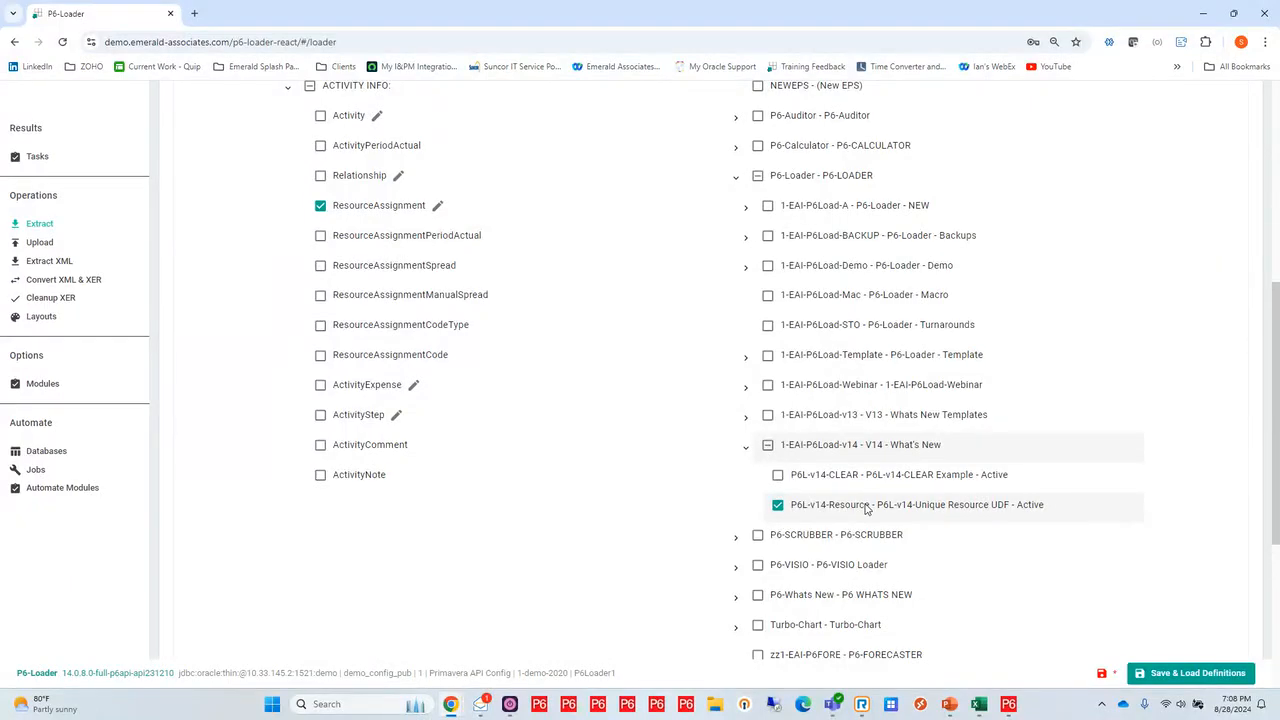
Extract the selected module and project into Excel, and download the result of the newest extraction task
scroll(866, 508, "up", 5)
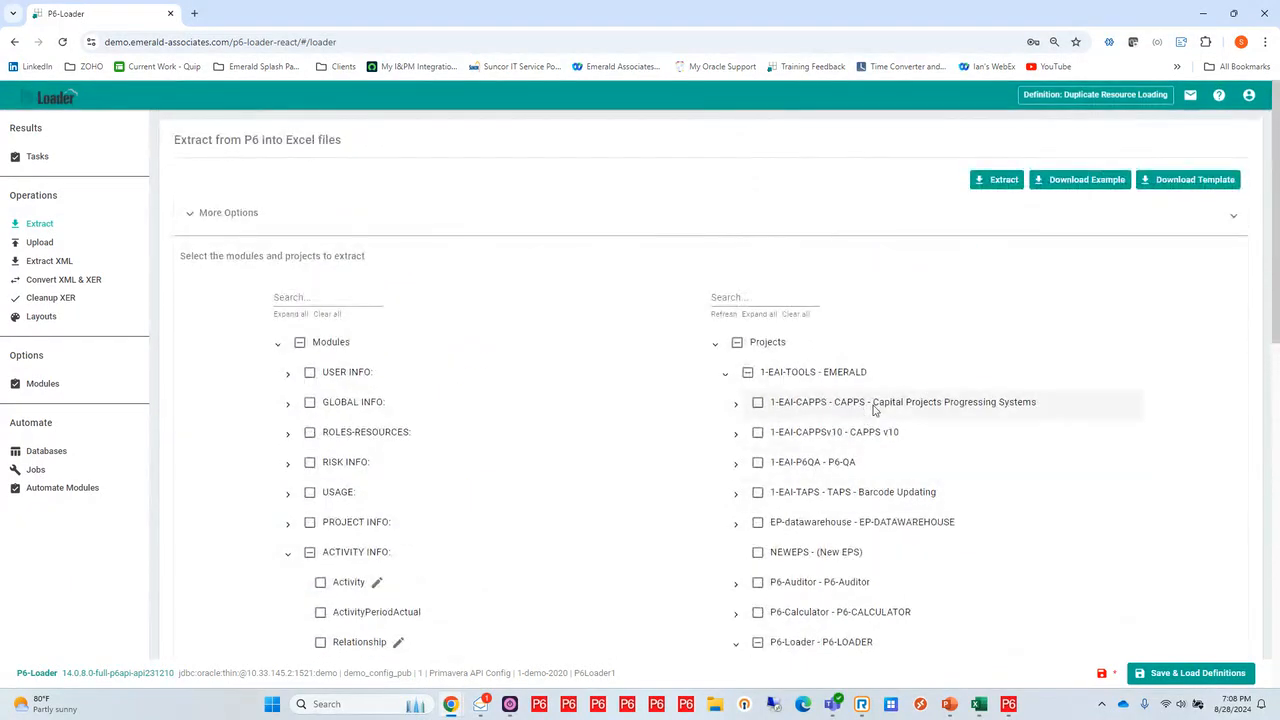
left_click(1001, 184)
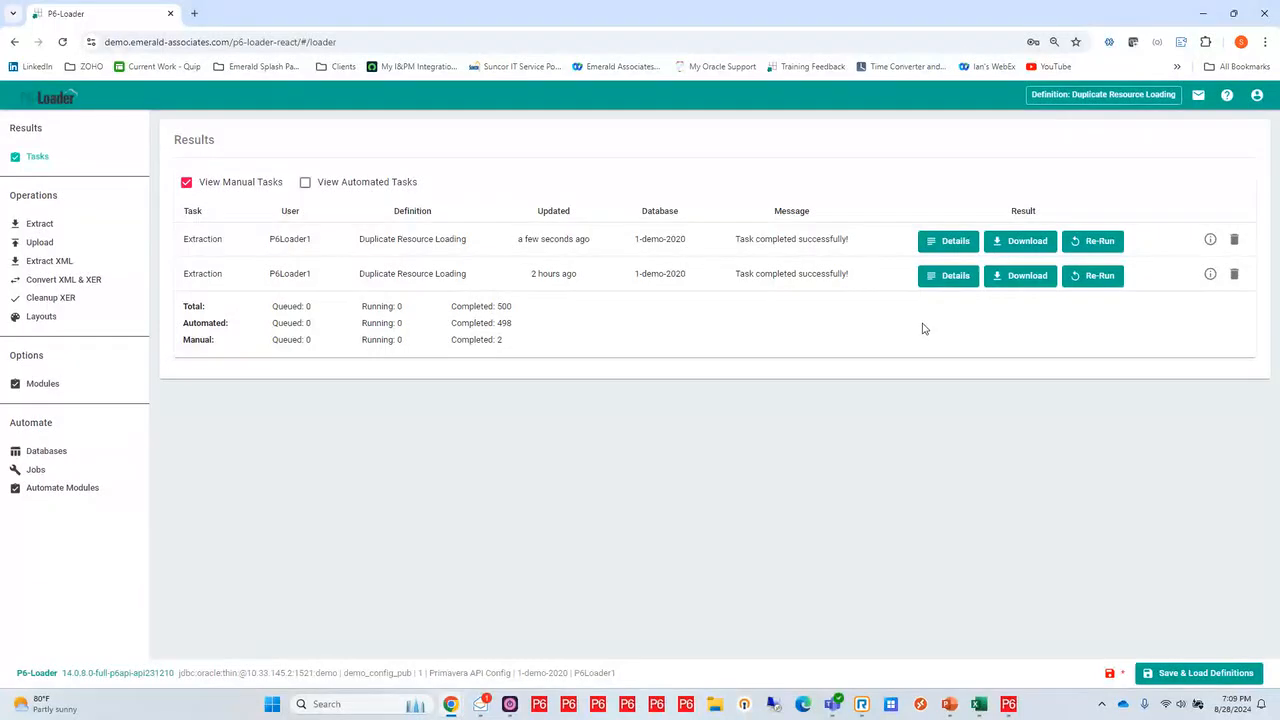
left_click(1014, 240)
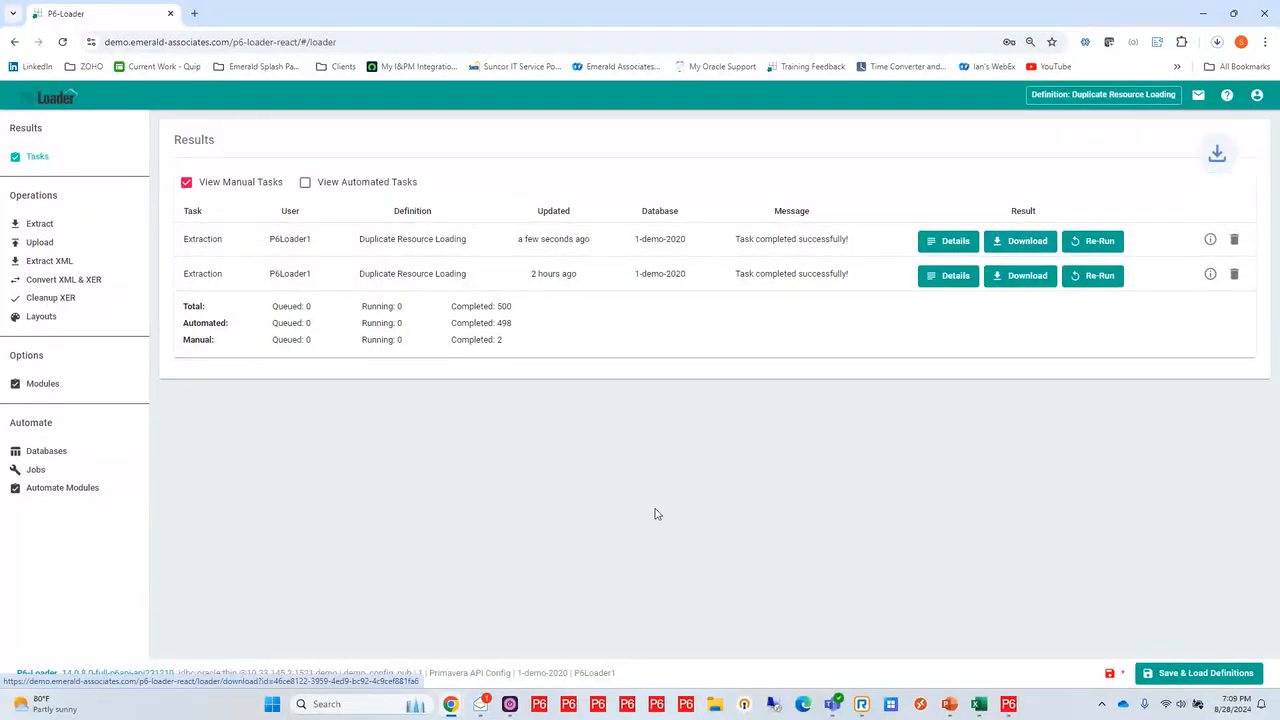
Switch to the extracted ResourceAssignment workbook in Excel and enable editing
key("alt+Tab")
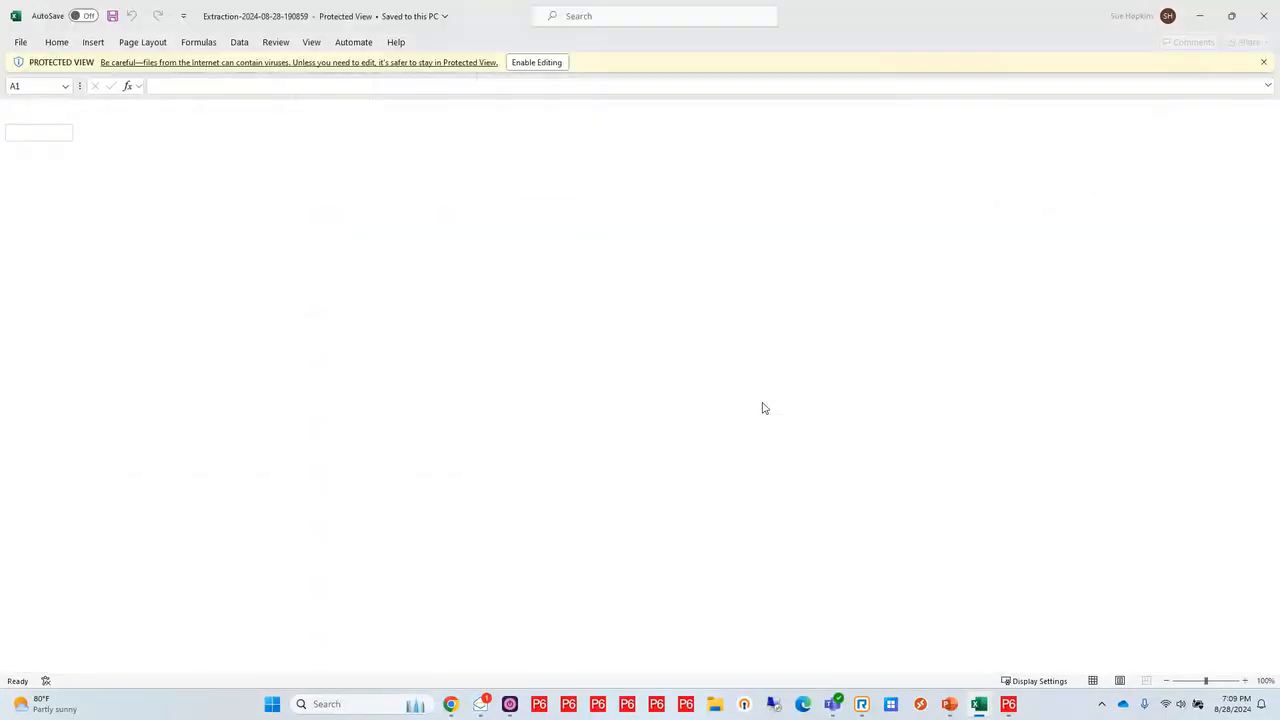
left_click(537, 62)
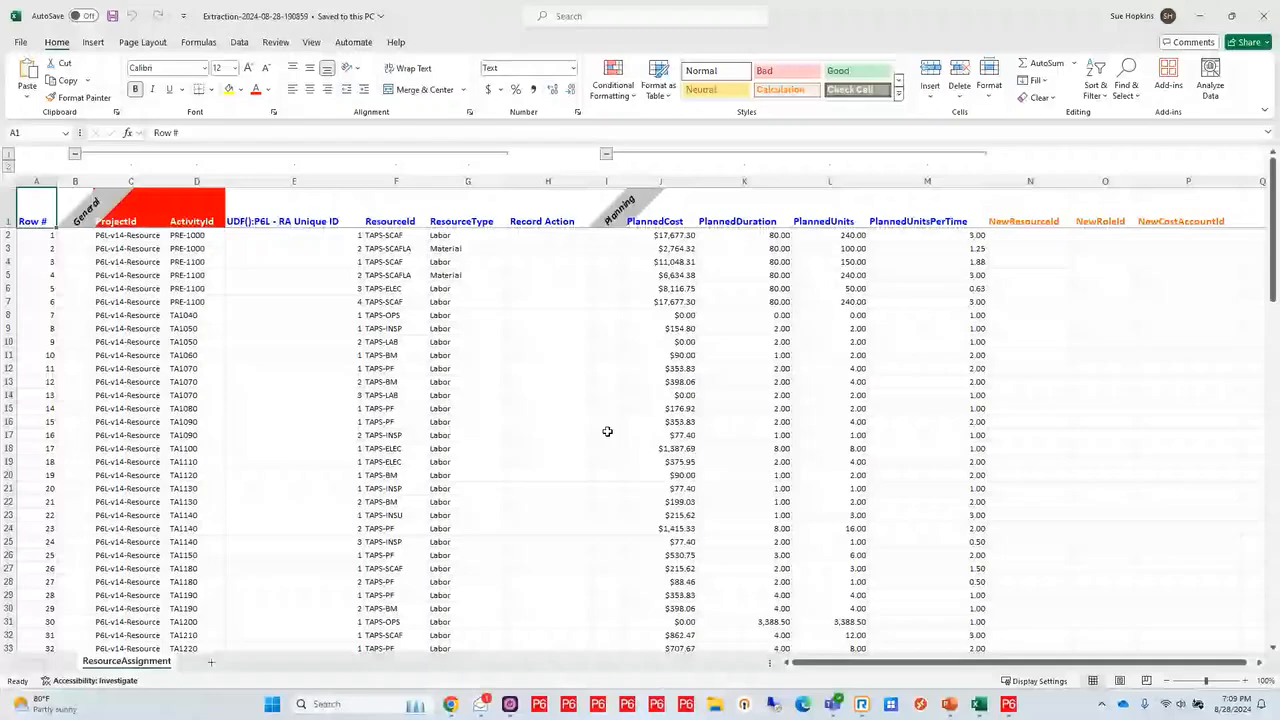
Examine the PRE-1000 and PRE-1100 rows in the extraction, and compare them with the resource assignments of PRE-1000 in Primavera P6
key("alt+Tab")
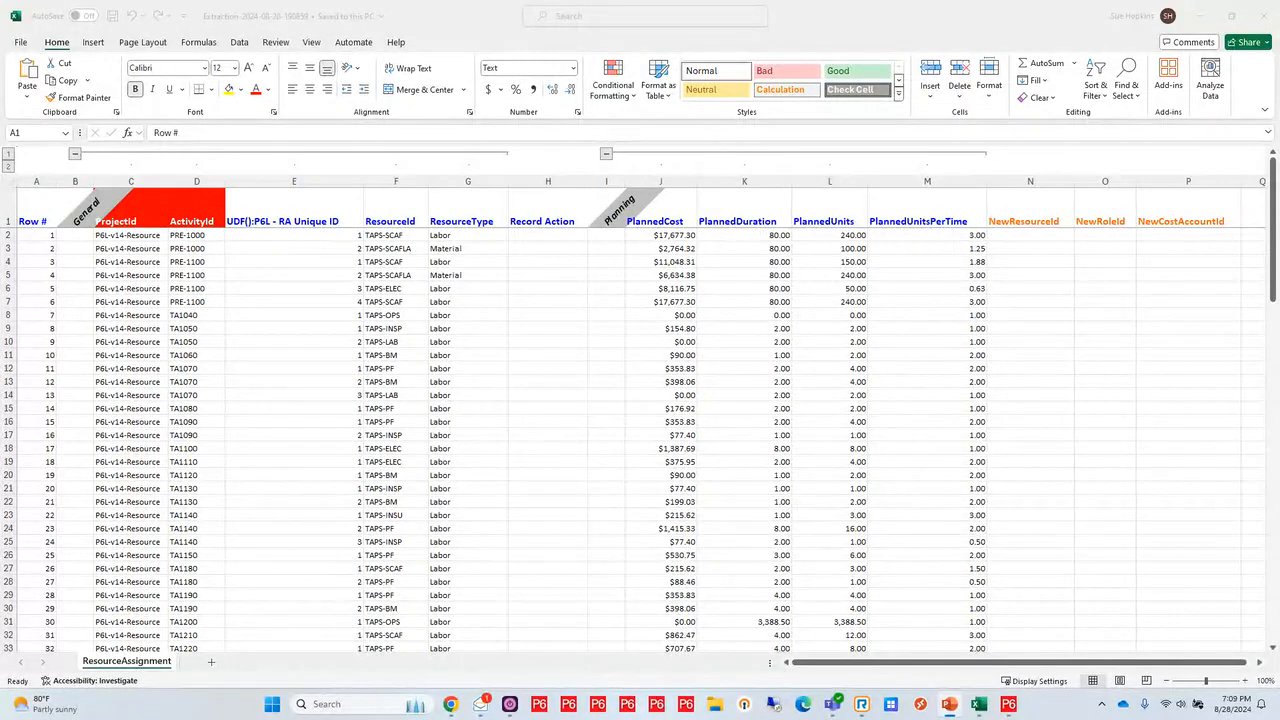
left_click(206, 301)
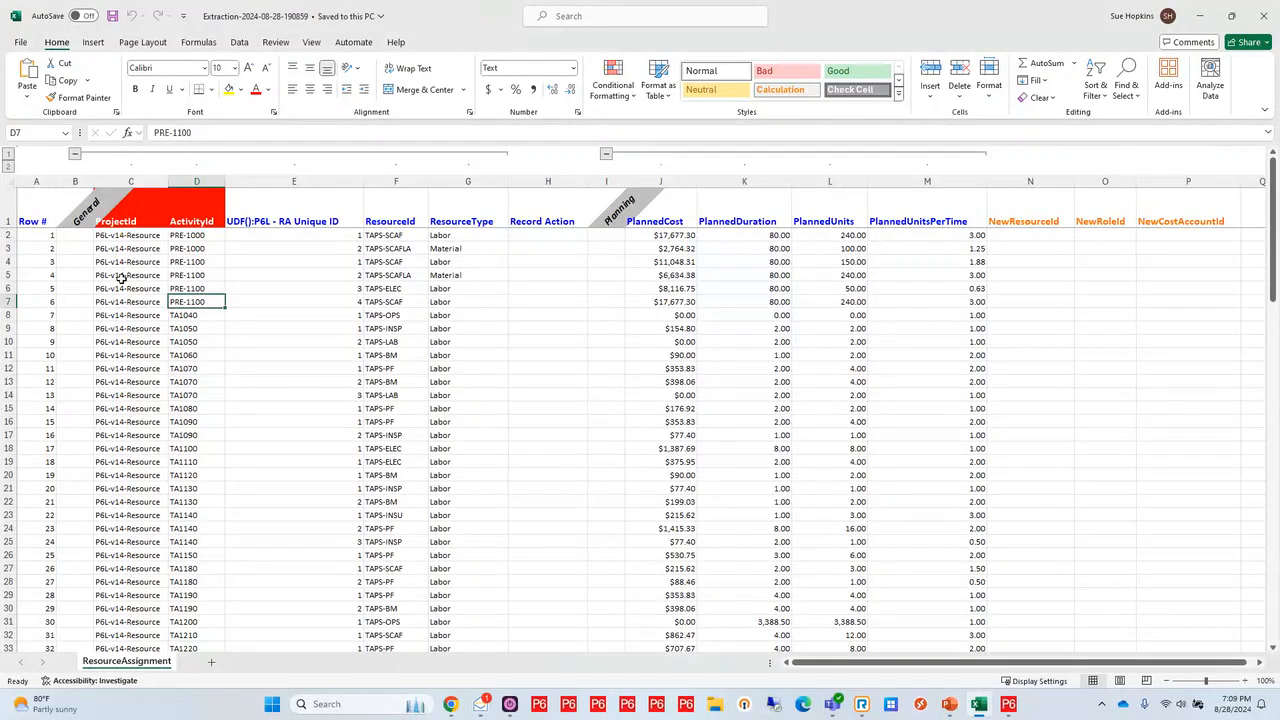
left_click(197, 235)
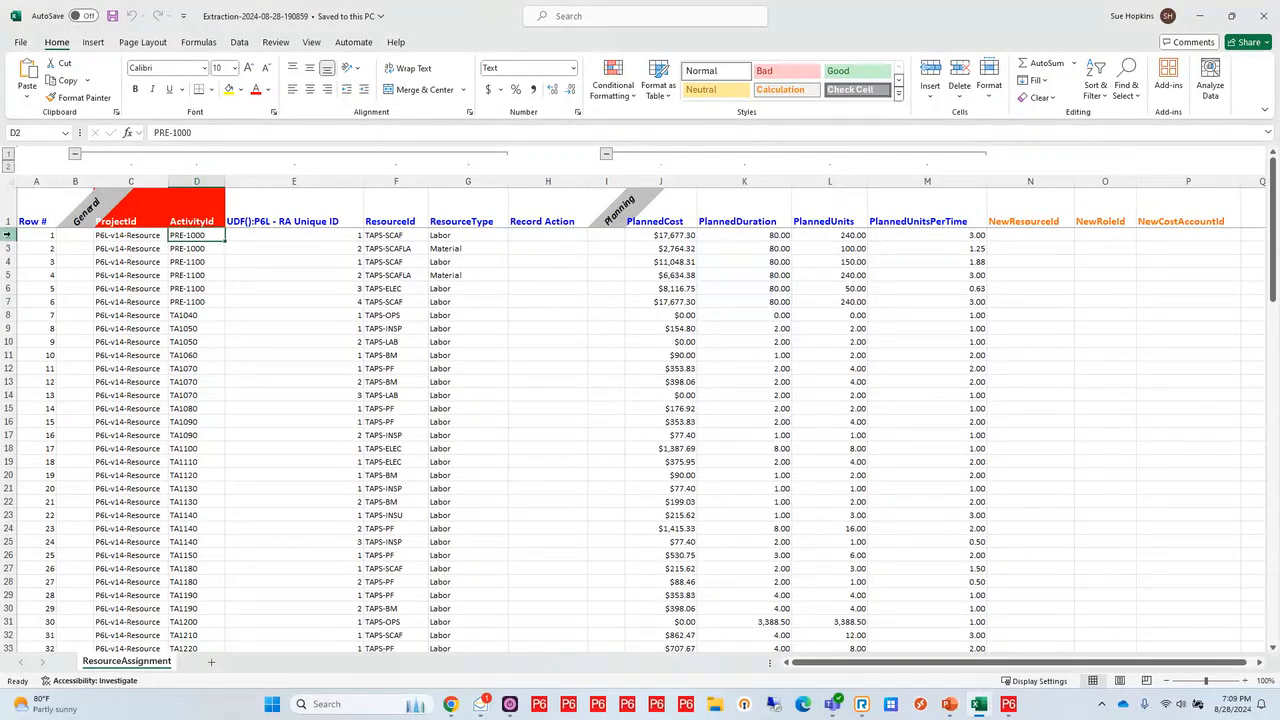
left_click_drag(12, 235, 20, 308)
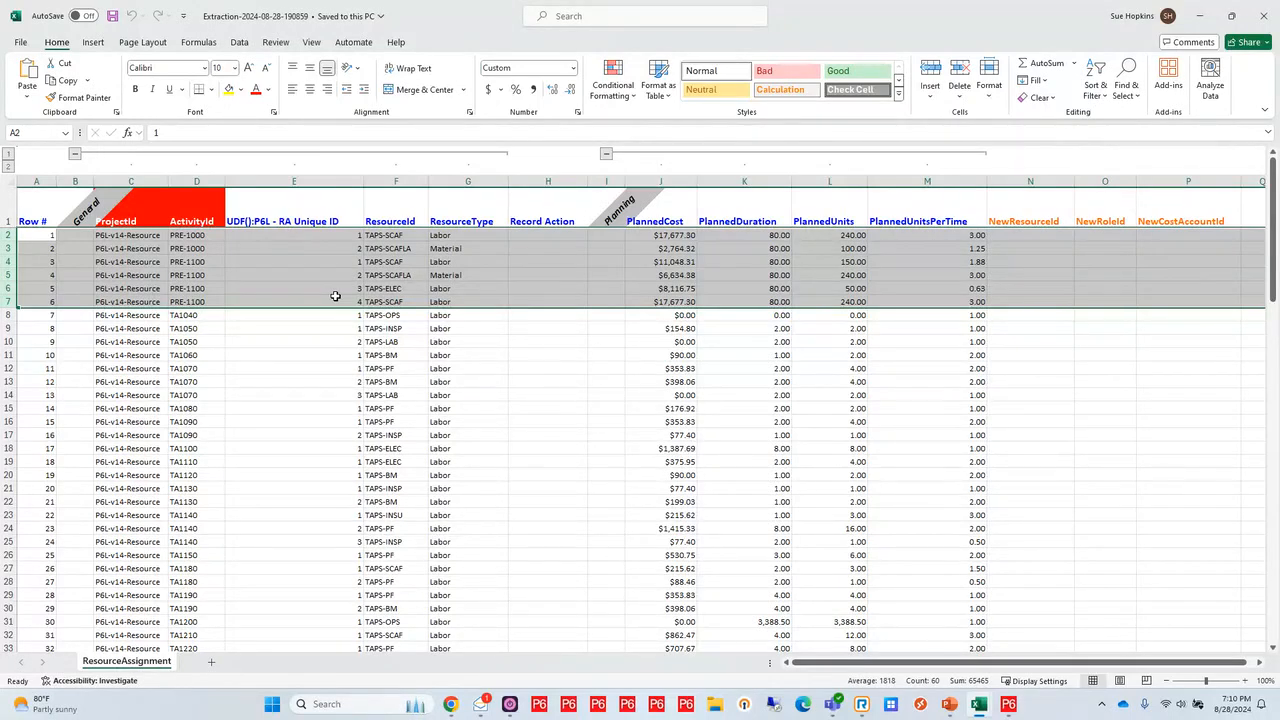
left_click(1008, 706)
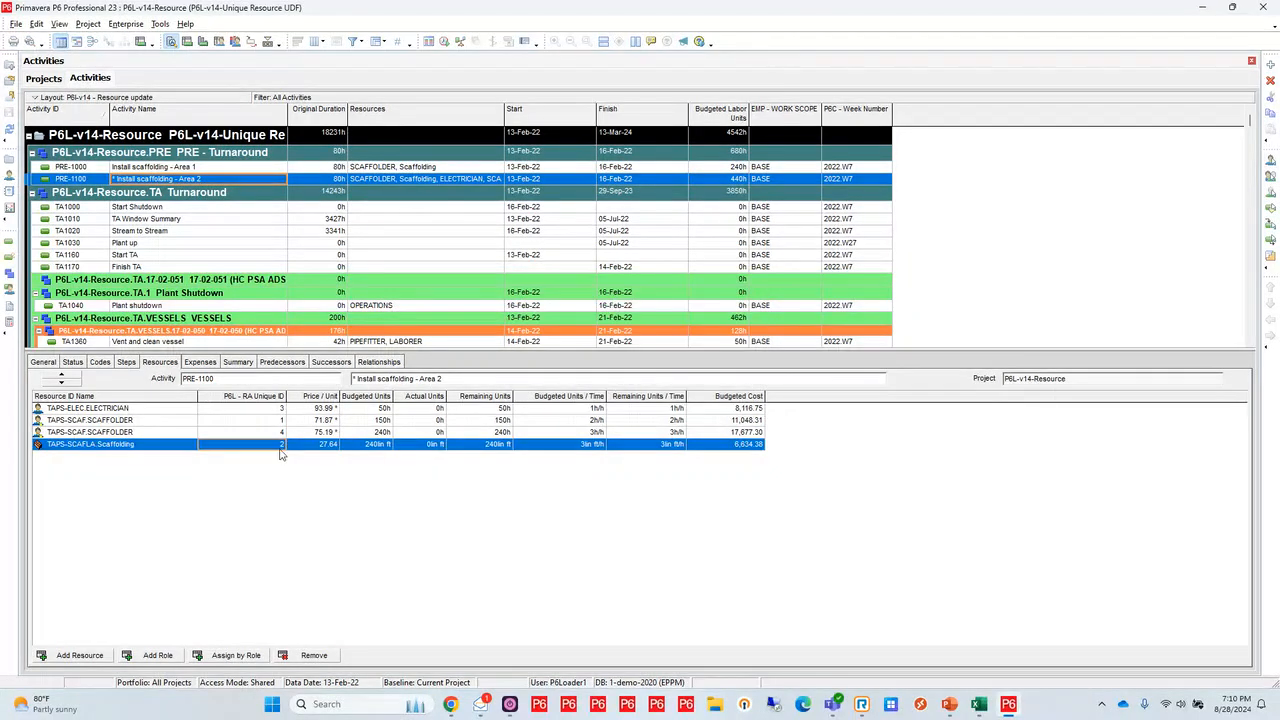
left_click(242, 165)
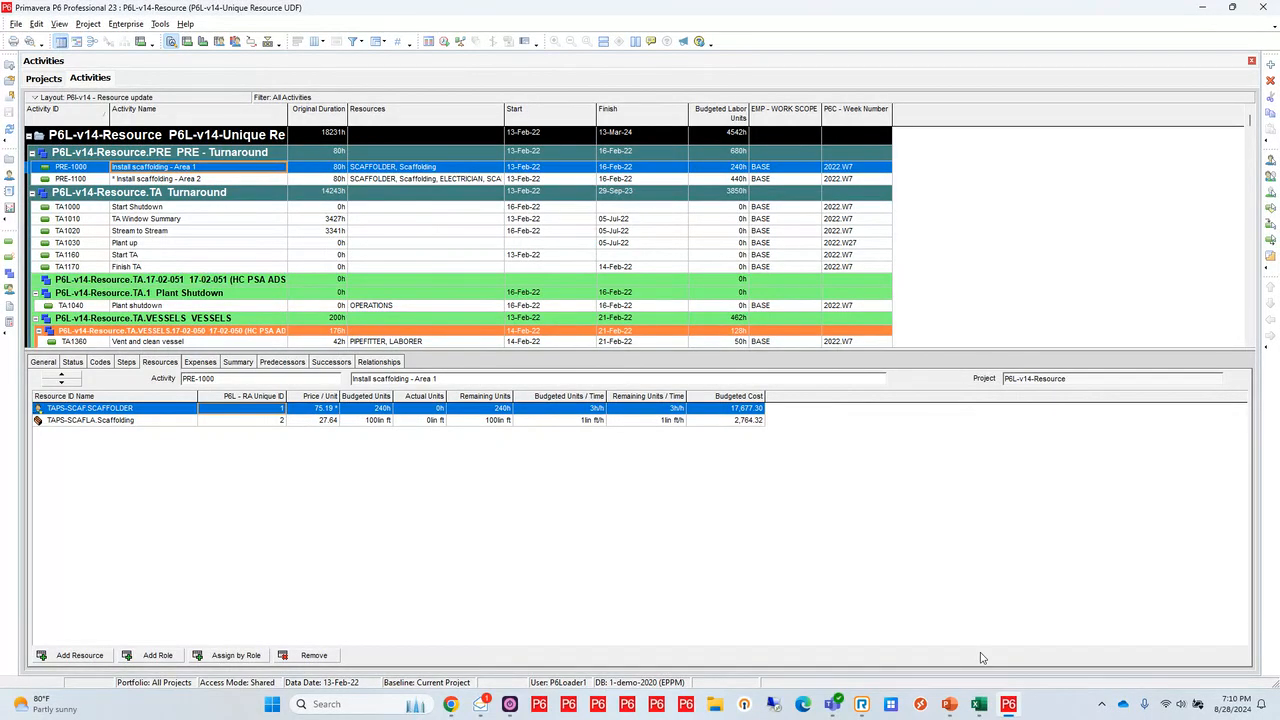
Switch to the workbook 2. Added Duplicate Resource in Excel and examine the added TAPS-SCAF row of activity PRE-1000
mouse_move(979, 704)
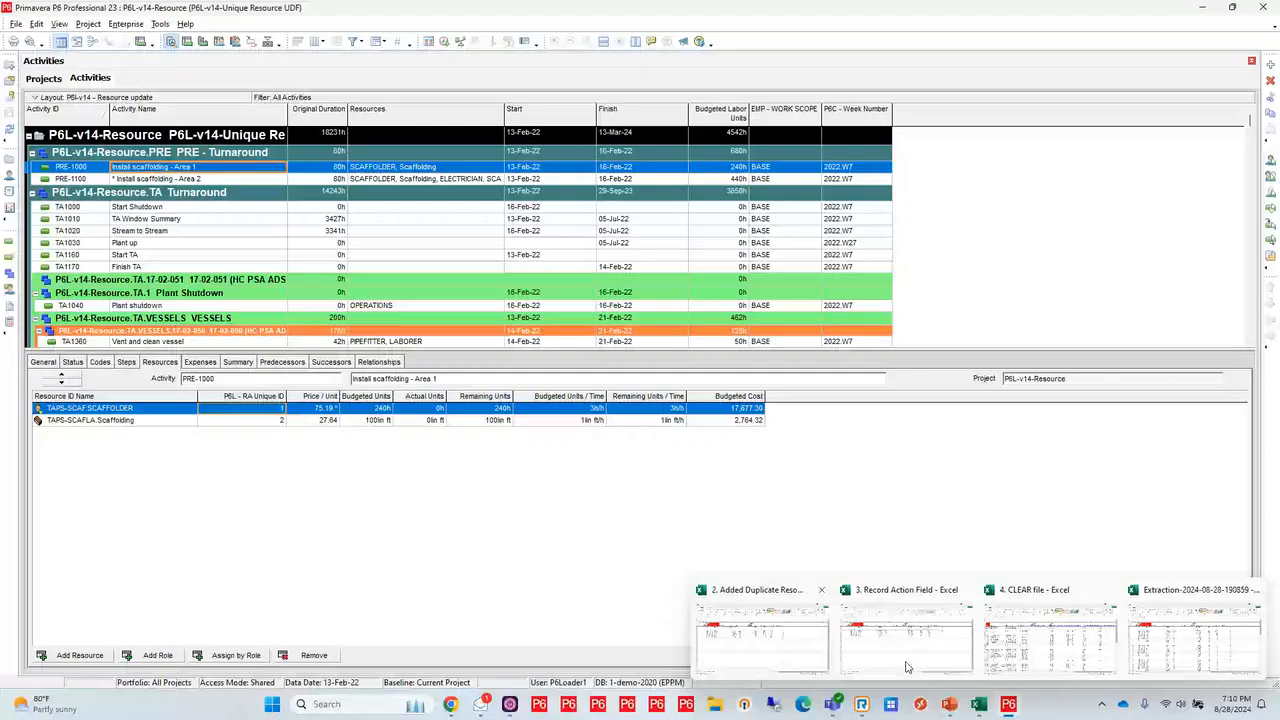
left_click(790, 647)
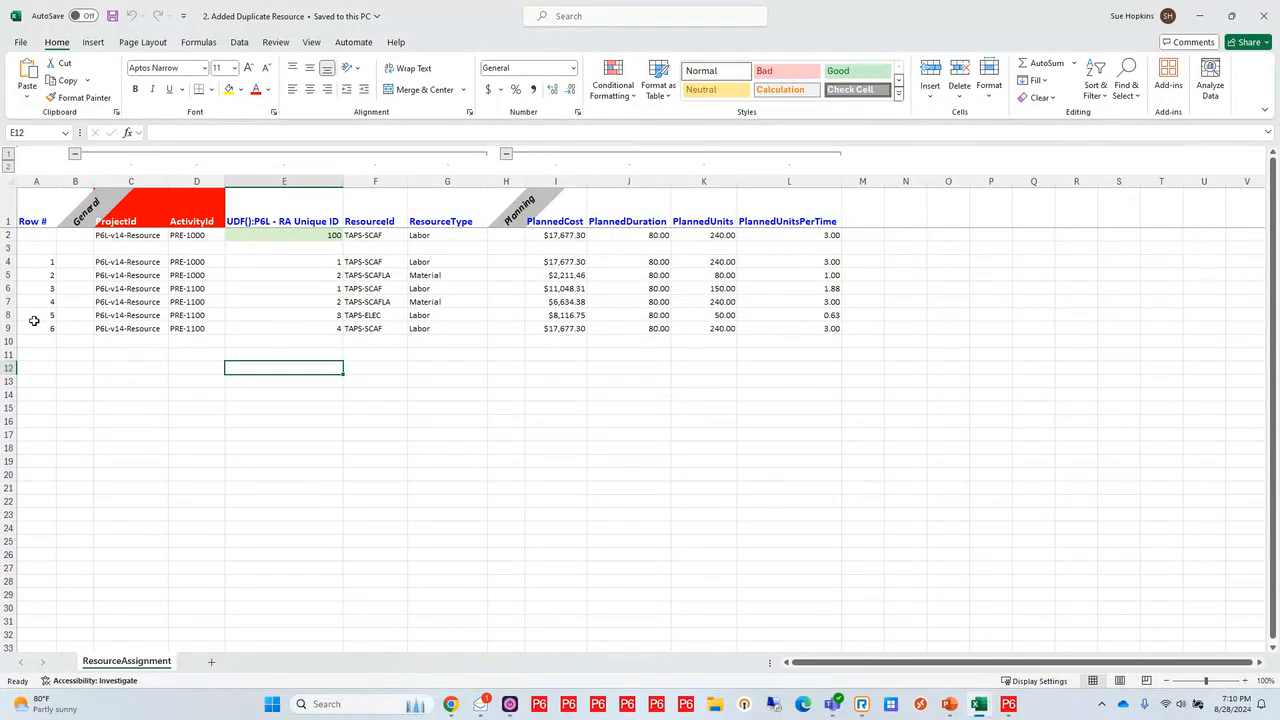
left_click(8, 235)
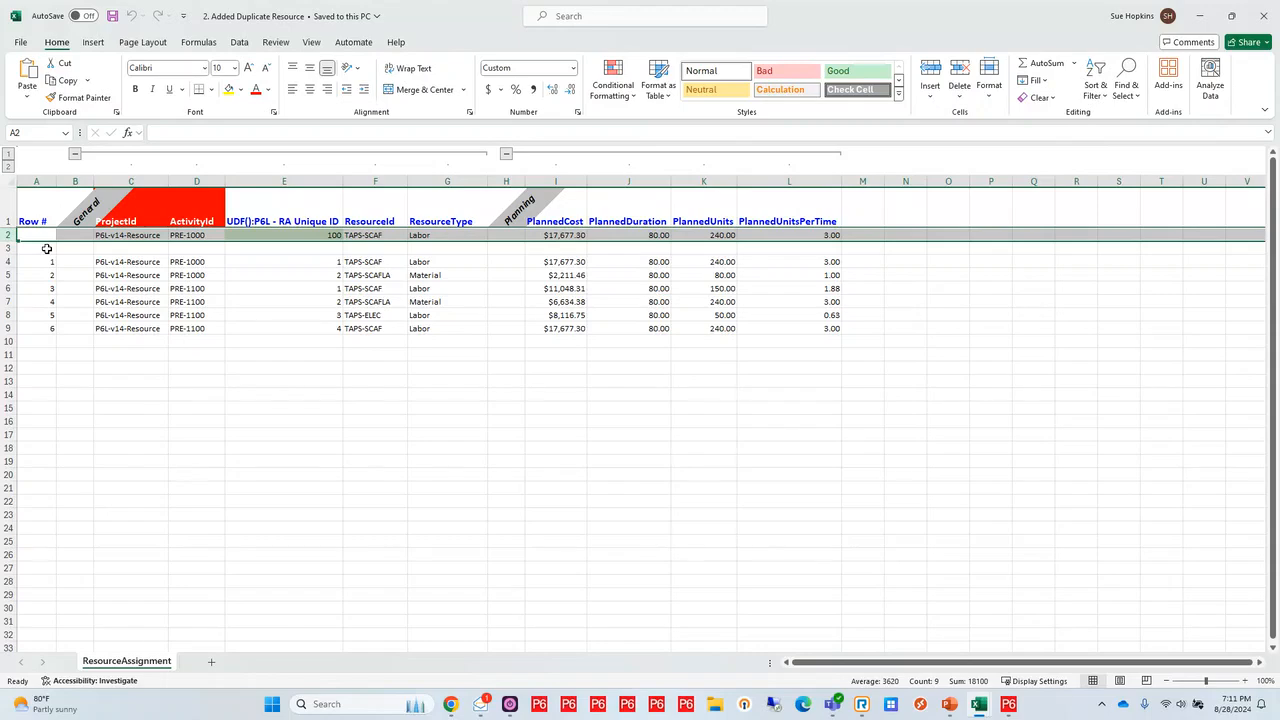
left_click(8, 248)
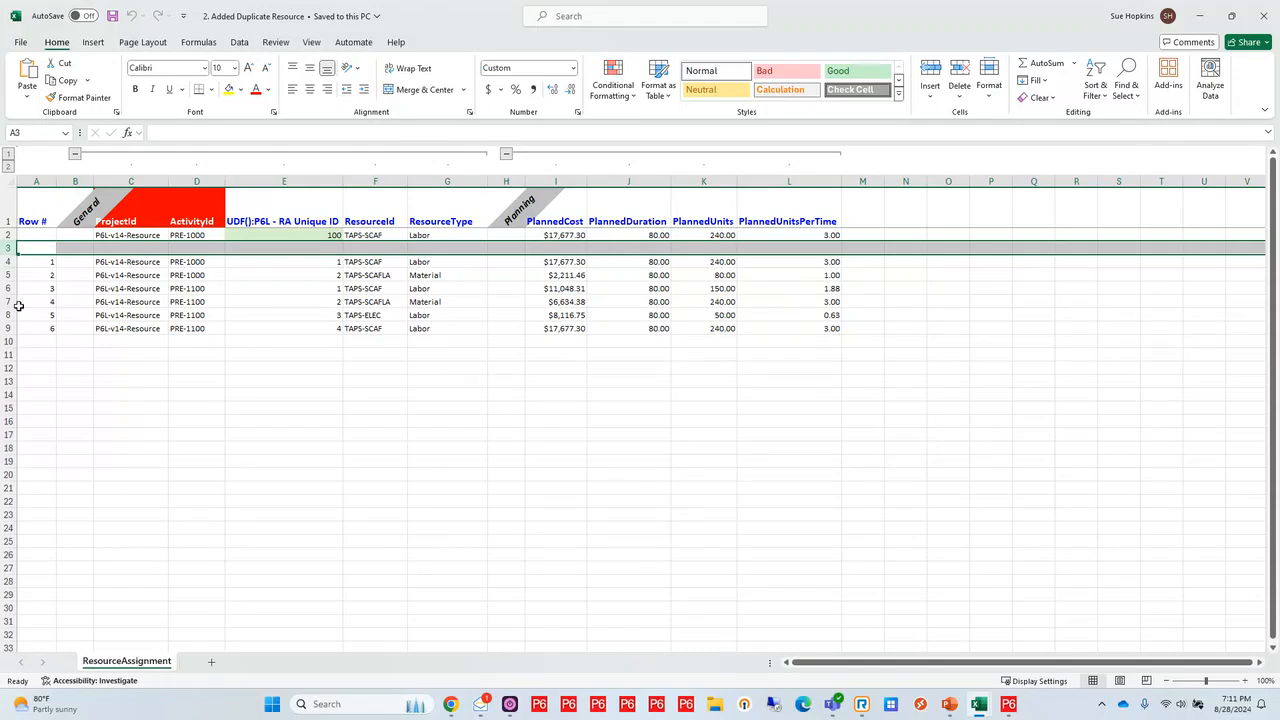
left_click(7, 235)
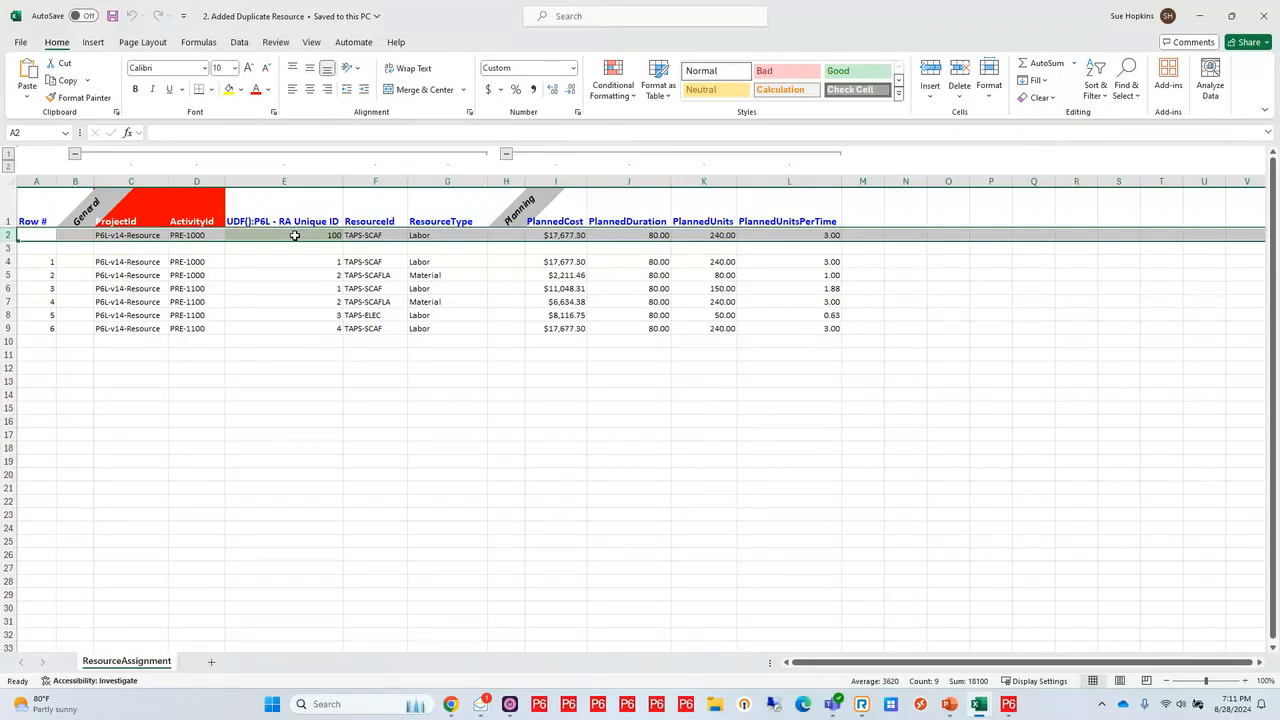
Switch to P6-Loader and upload the Excel file 2. Added Duplicate Resource with inserts, updates, codes and UDFs enabled
mouse_move(450, 704)
left_click(438, 652)
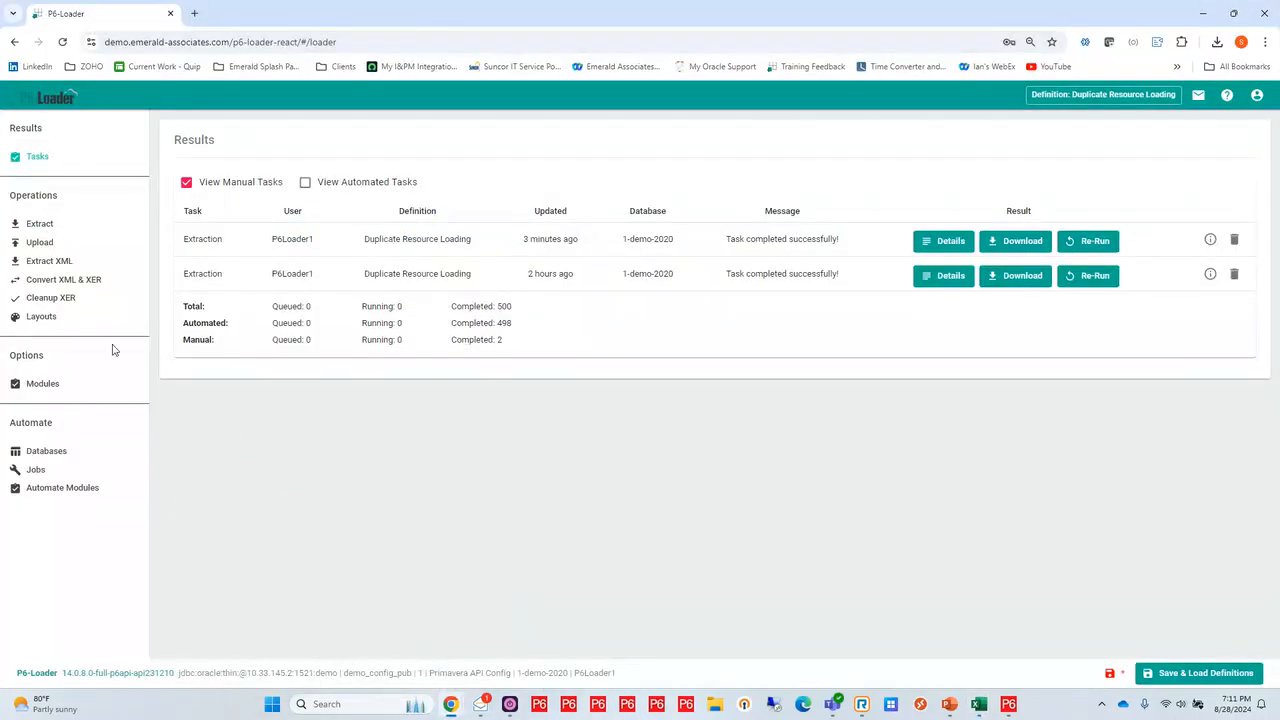
left_click(42, 243)
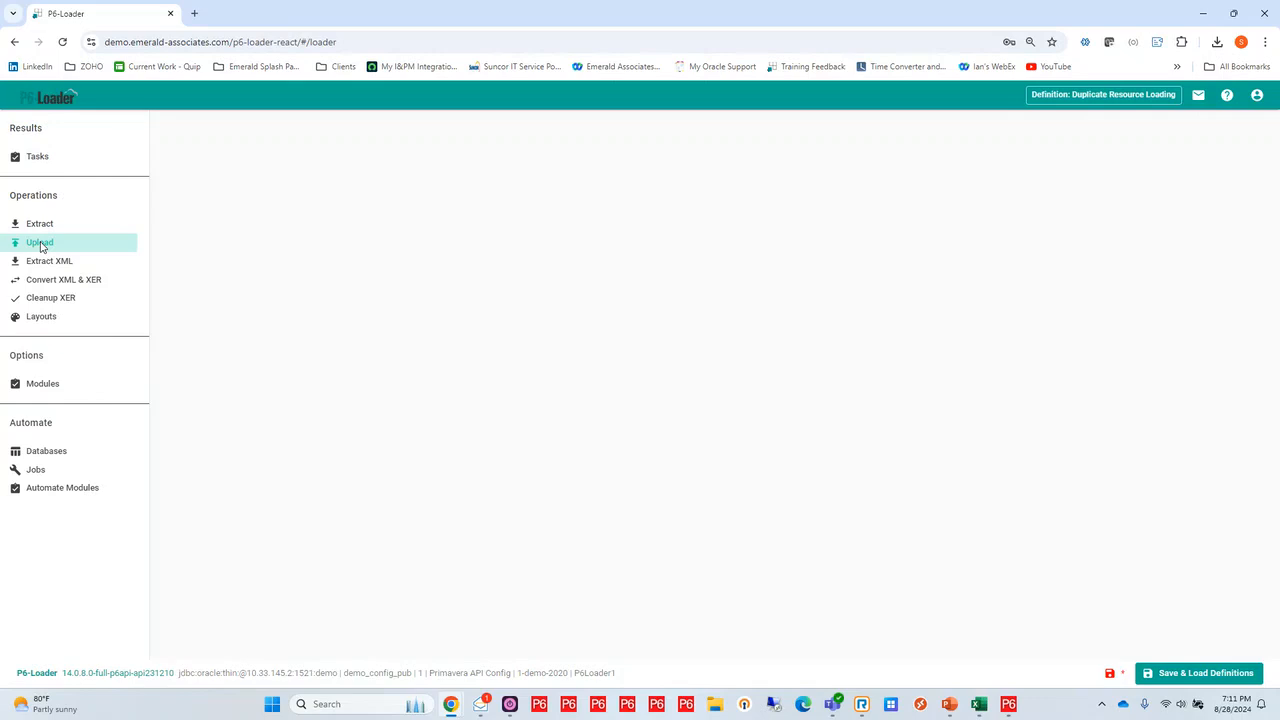
left_click(547, 210)
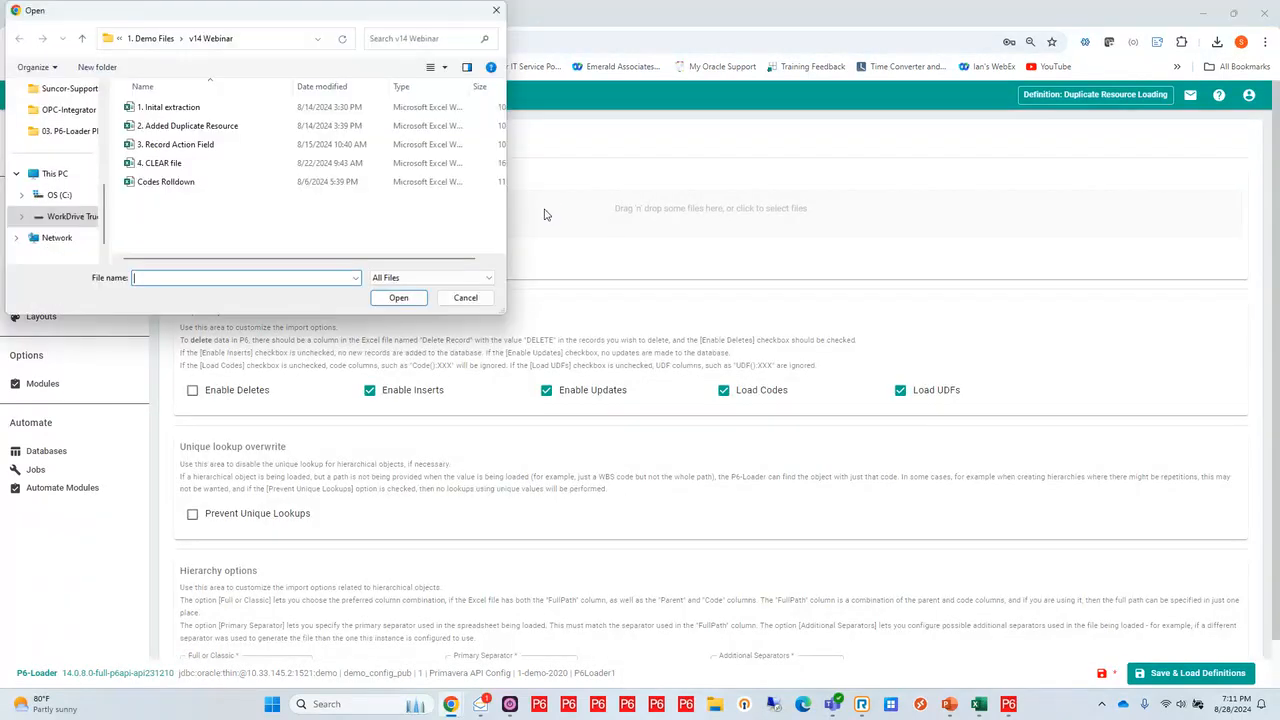
left_click(209, 127)
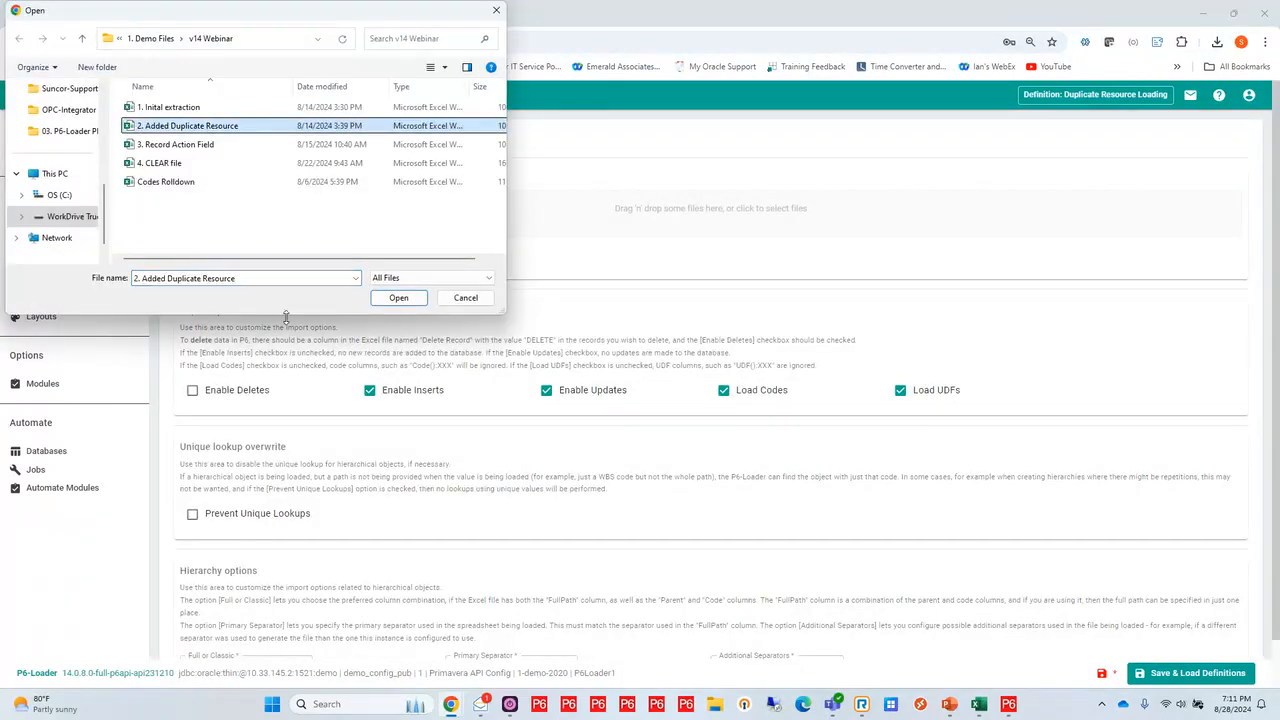
left_click(398, 298)
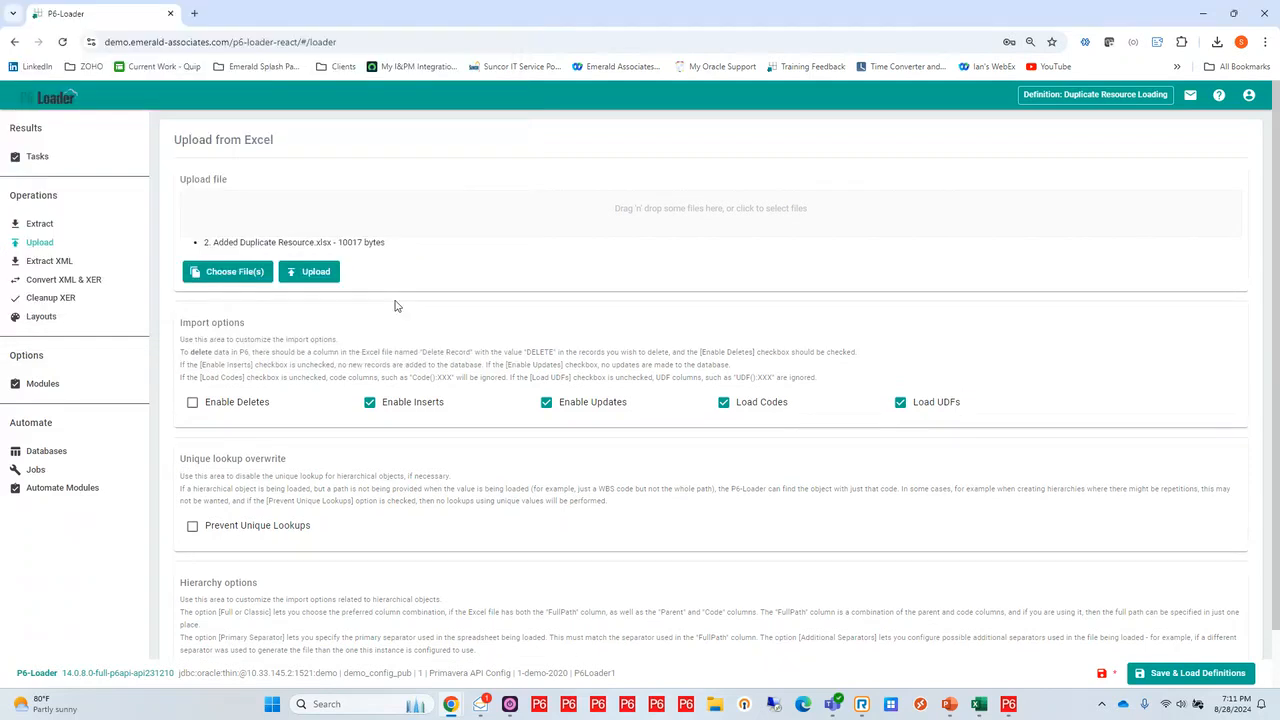
left_click(310, 275)
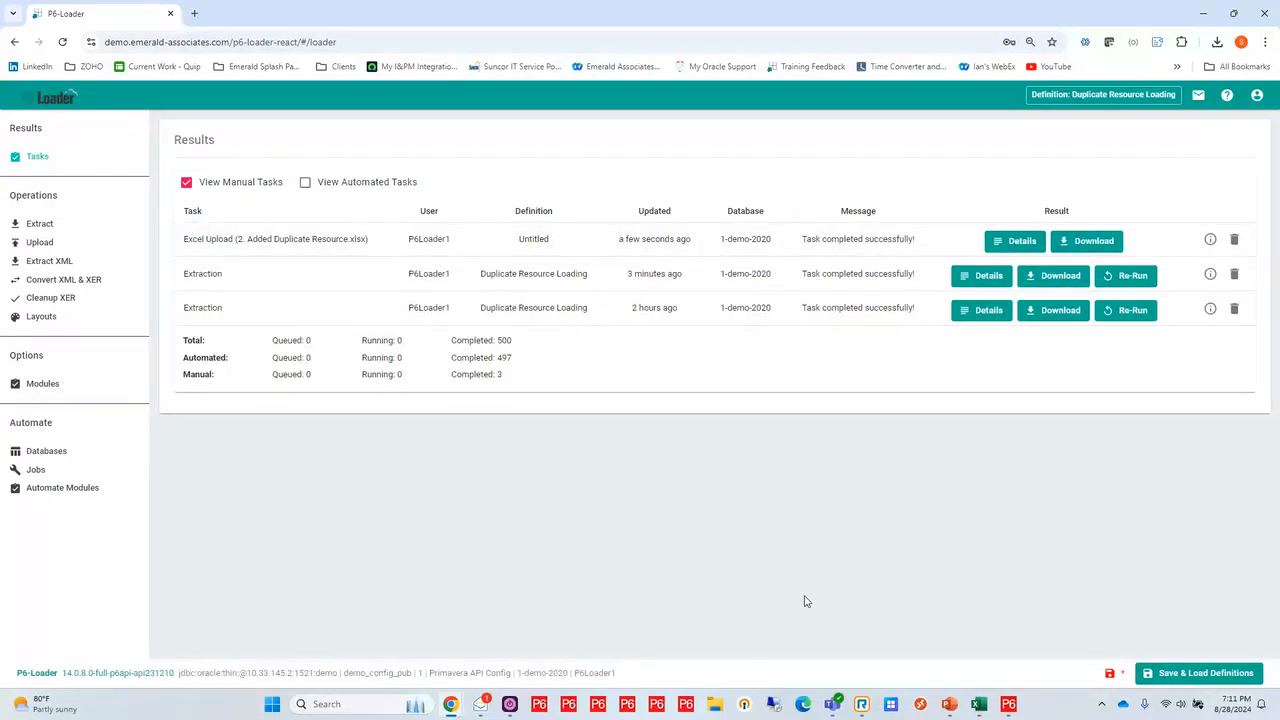
Check the TAPS-SCAF assignment with P6L - RA Unique ID 100 on activity PRE-1000 in Primavera P6, and return to P6-Loader
left_click(1009, 706)
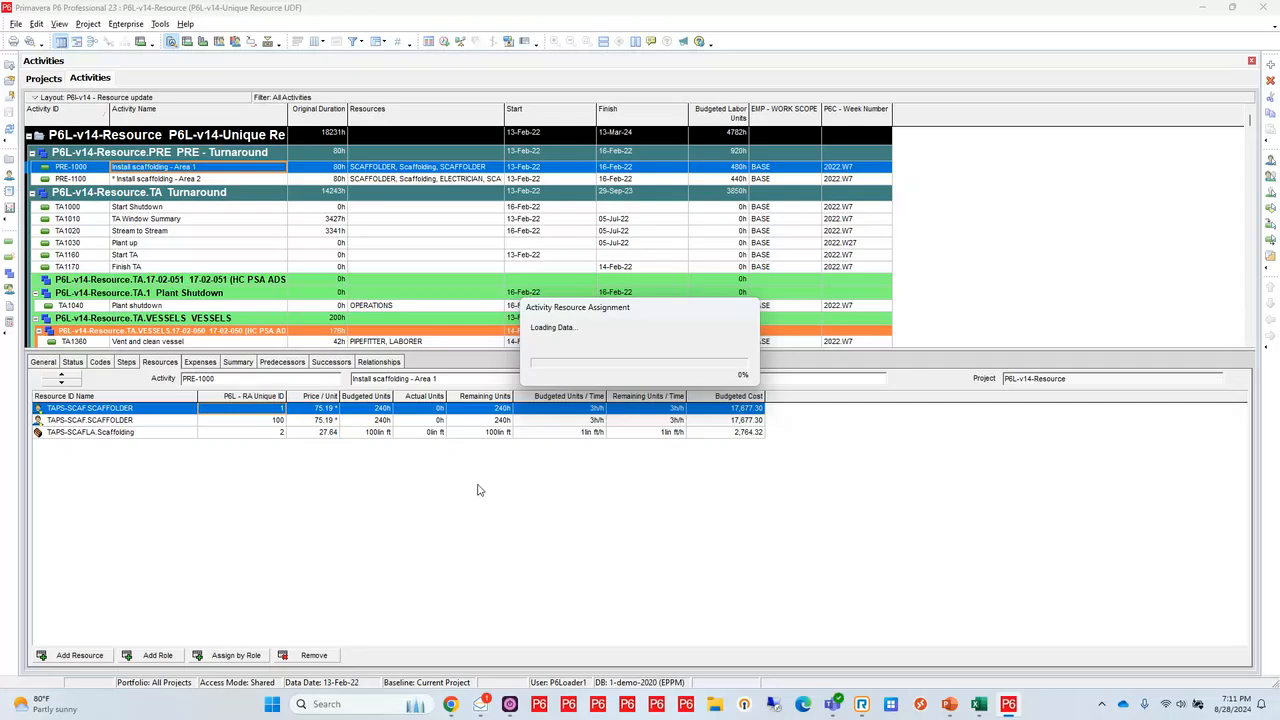
left_click(258, 421)
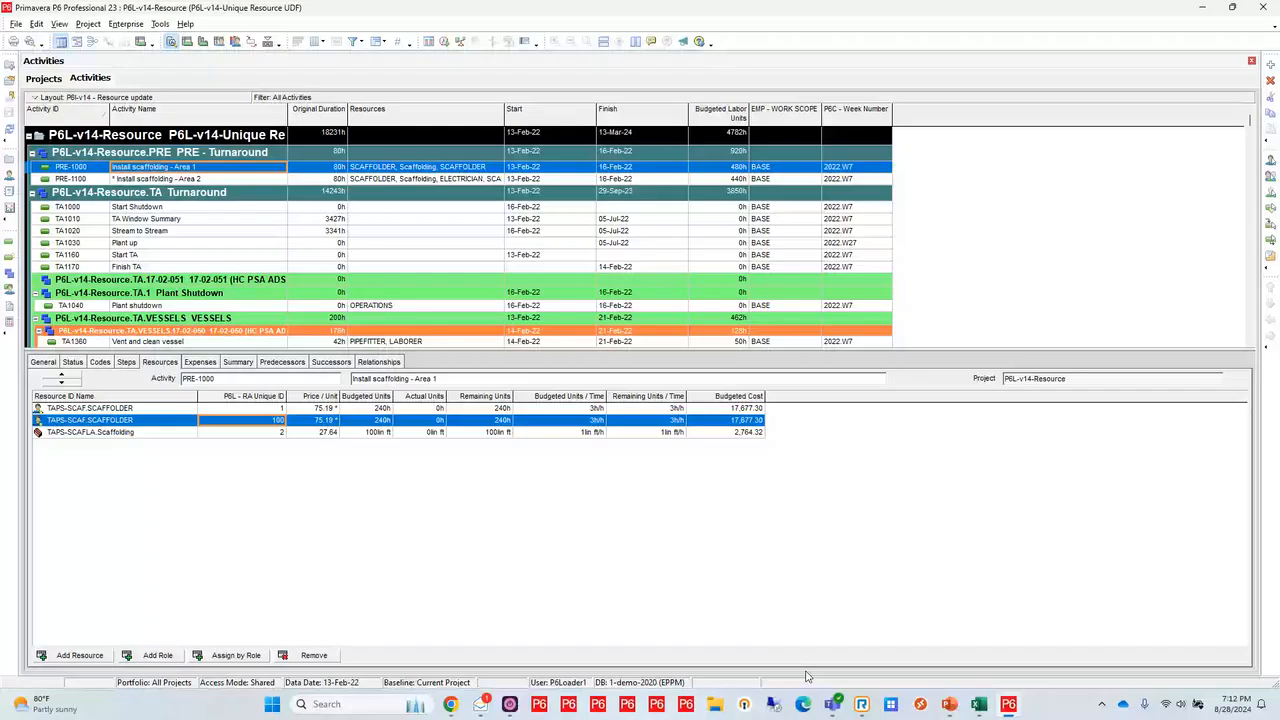
left_click(451, 704)
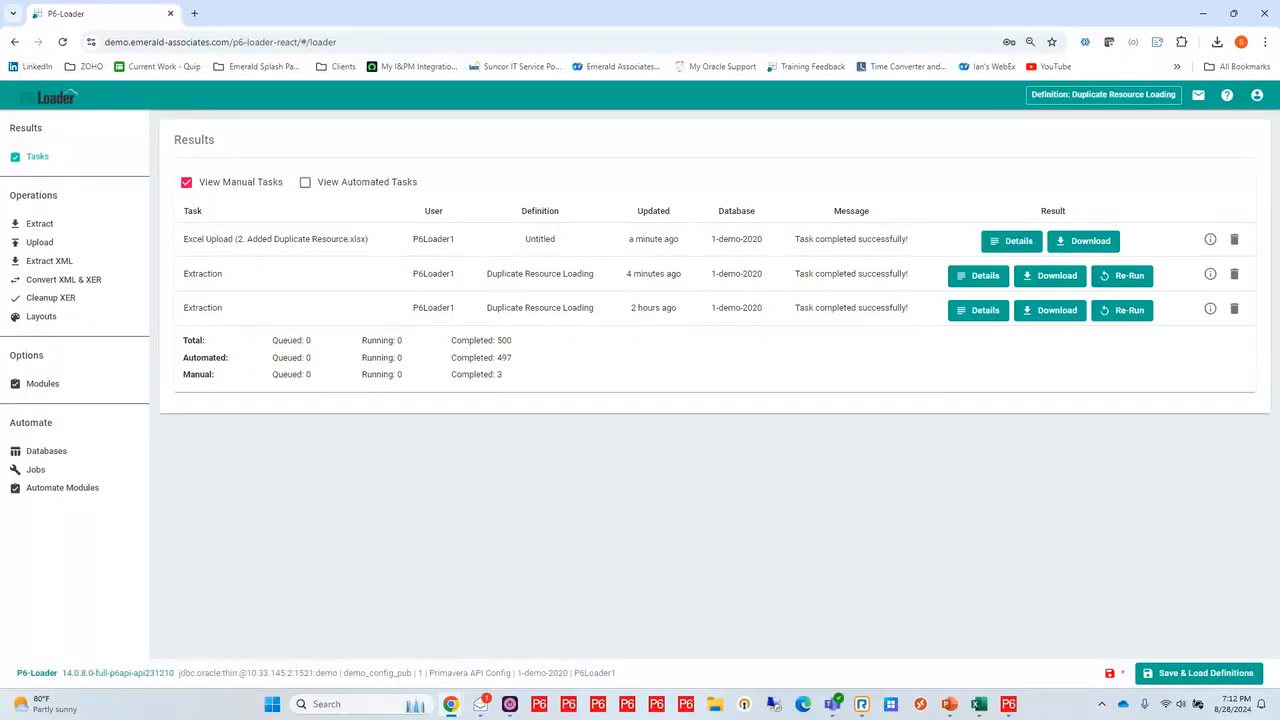
key("super+d")
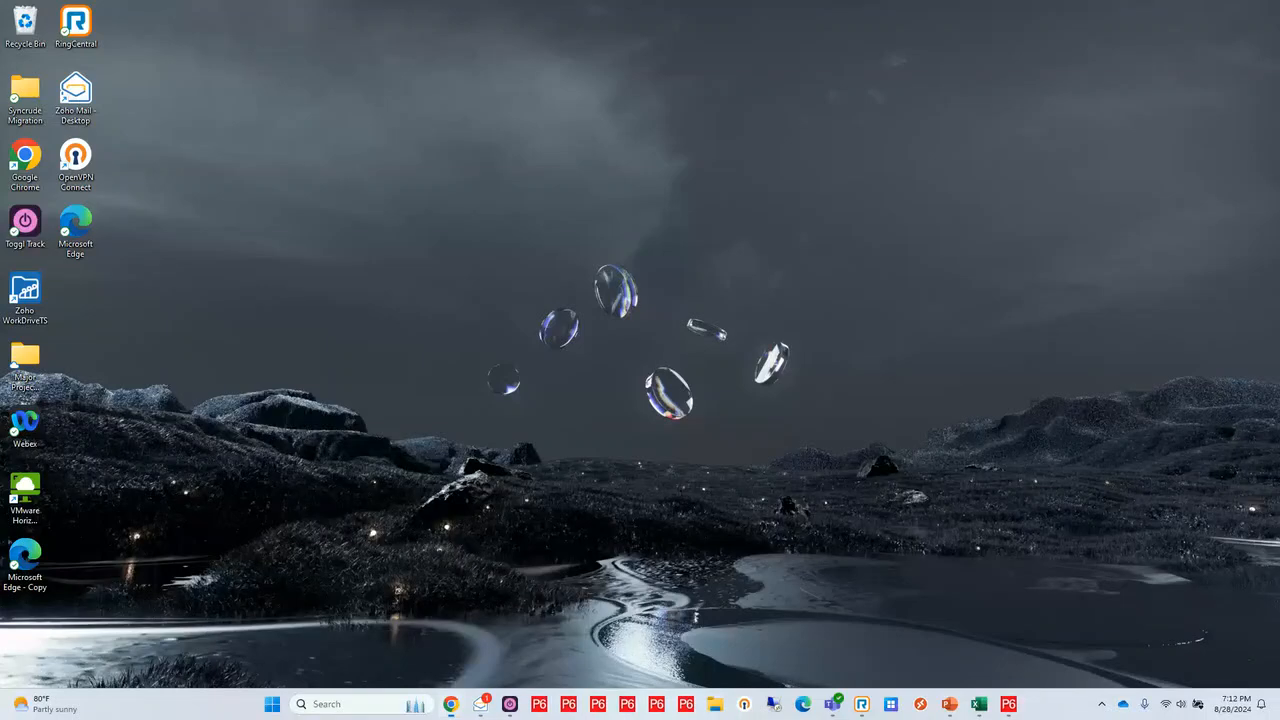
key("super+d")
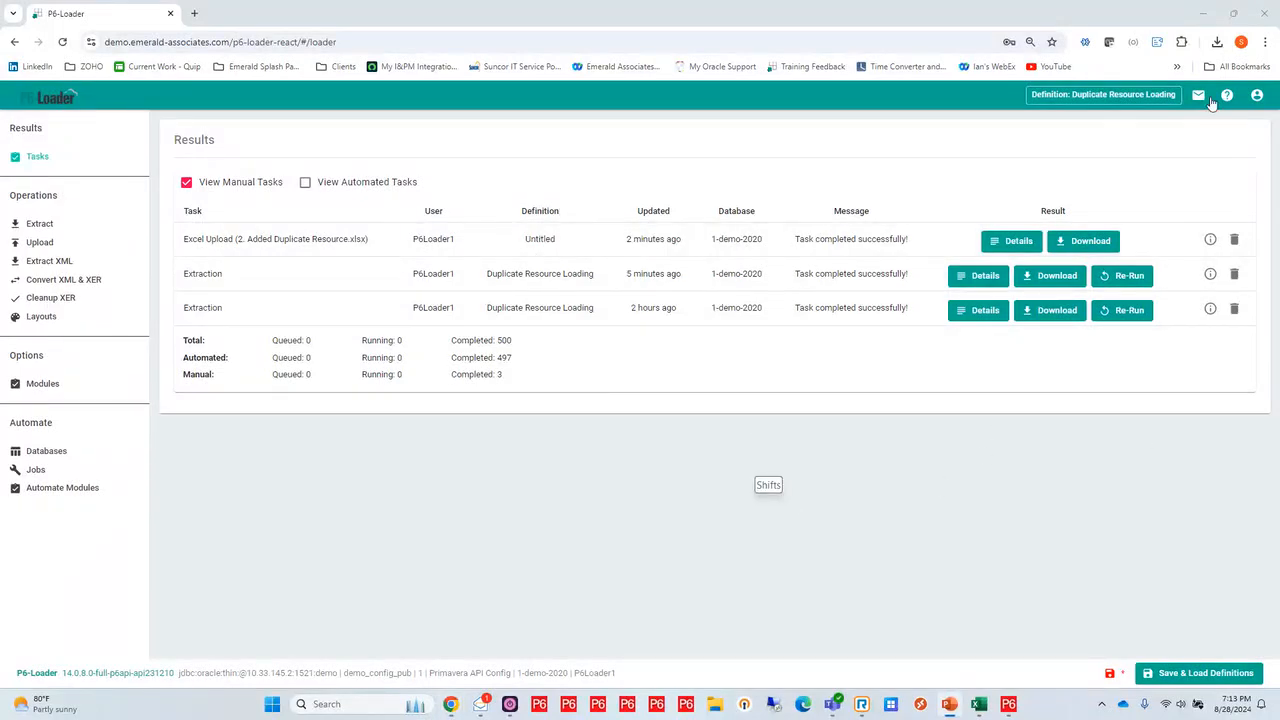
Review the authorizations, privileges and teams in the P6-Loader user management, save them and close the dialog
left_click(1257, 95)
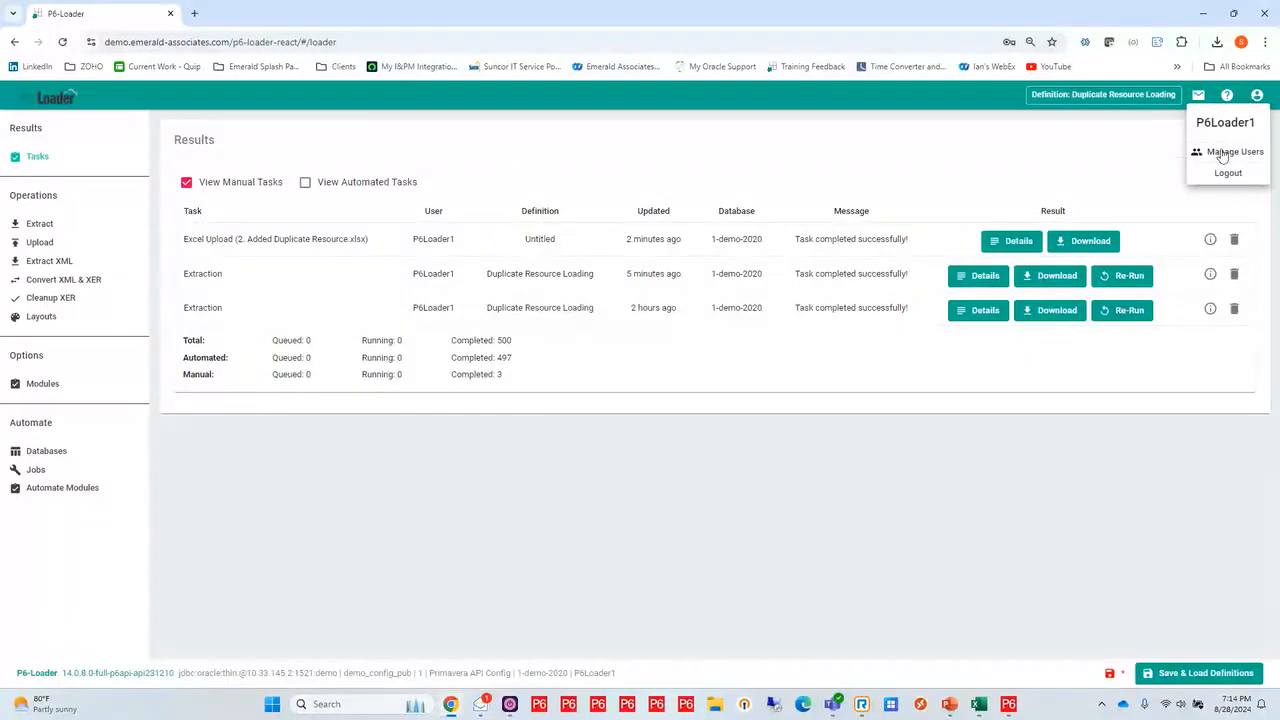
left_click(1224, 152)
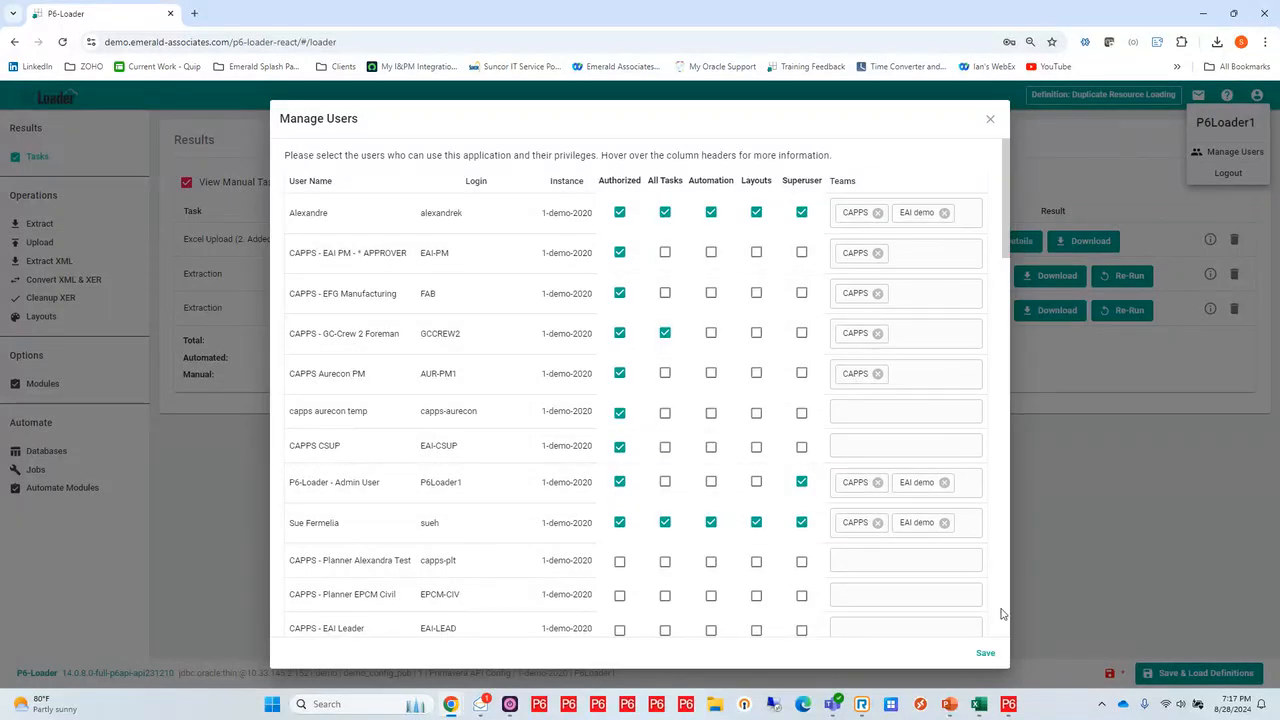
left_click(986, 654)
left_click(986, 654)
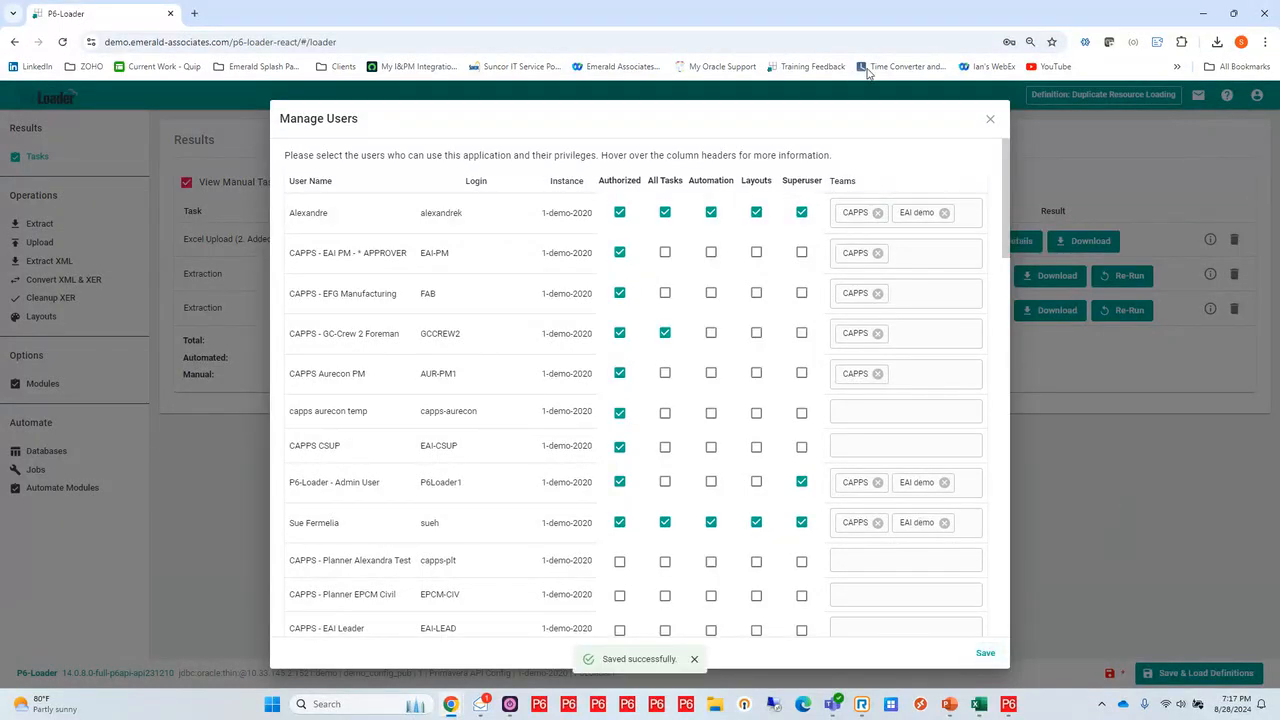
left_click(990, 123)
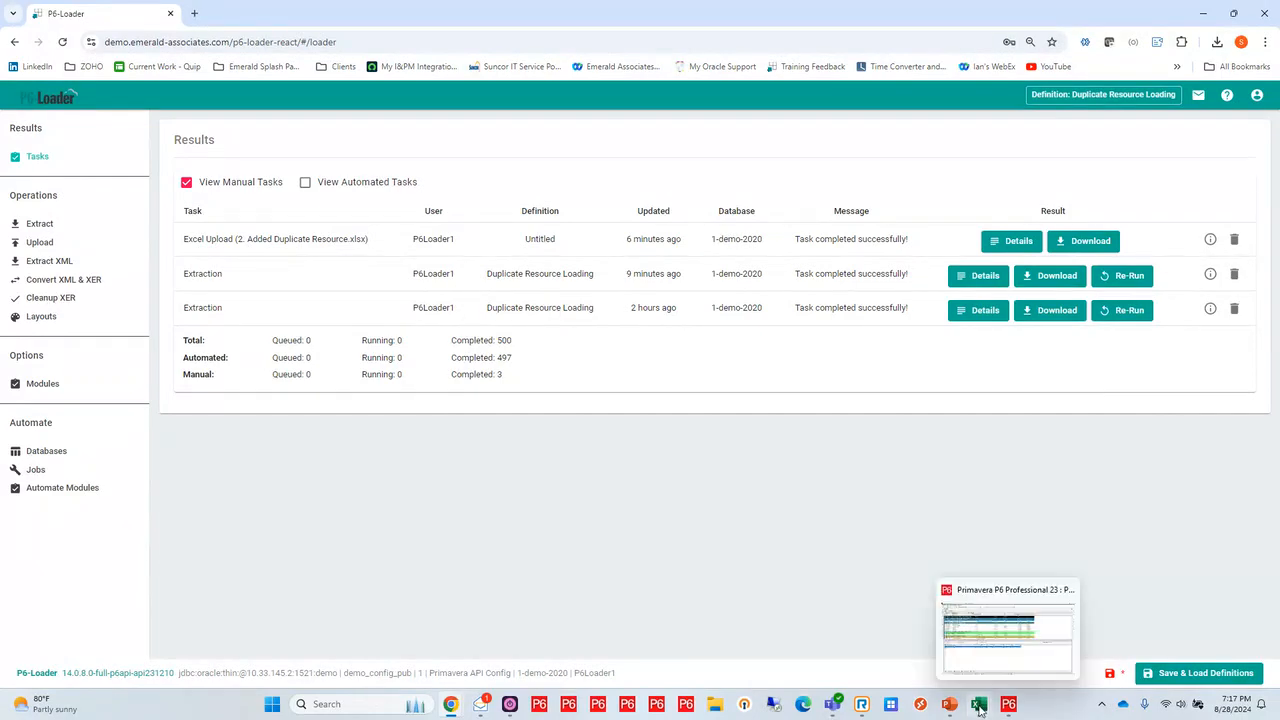
Switch to the workbook 3. Record Action Field in Excel and examine the Record Action and PlannedUnits values of the PRE-1000 rows
mouse_move(978, 708)
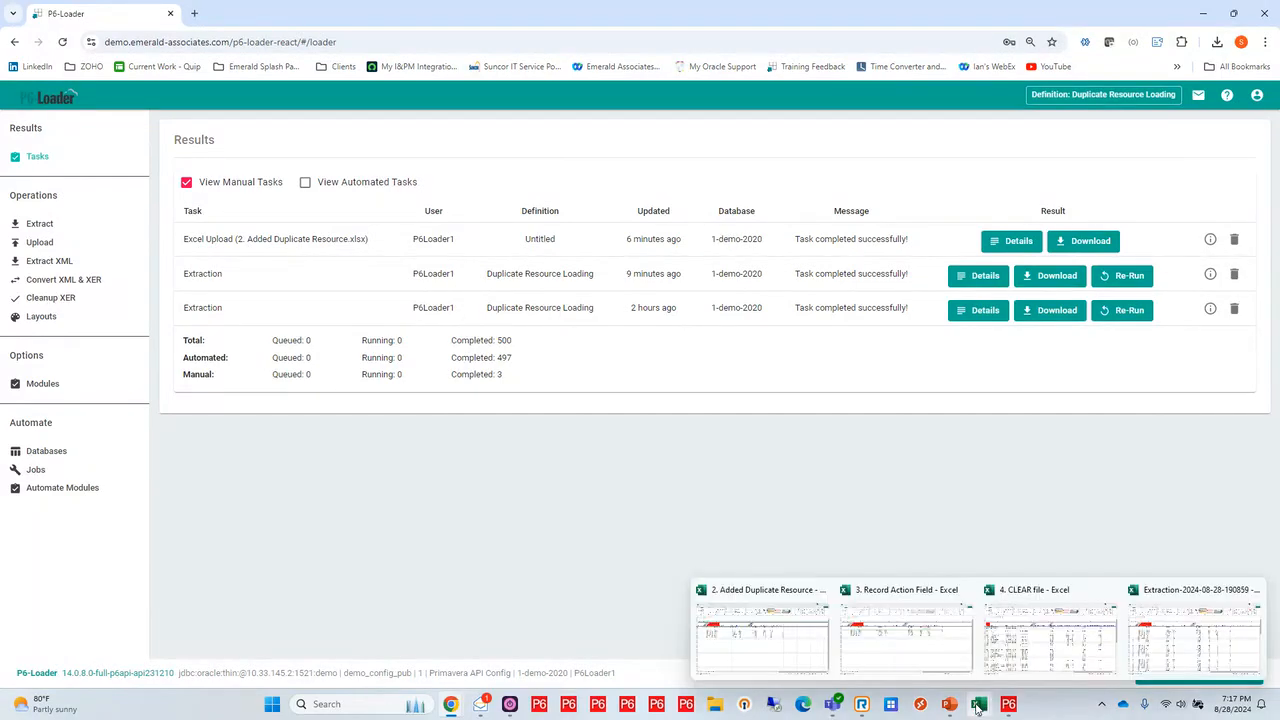
left_click(920, 656)
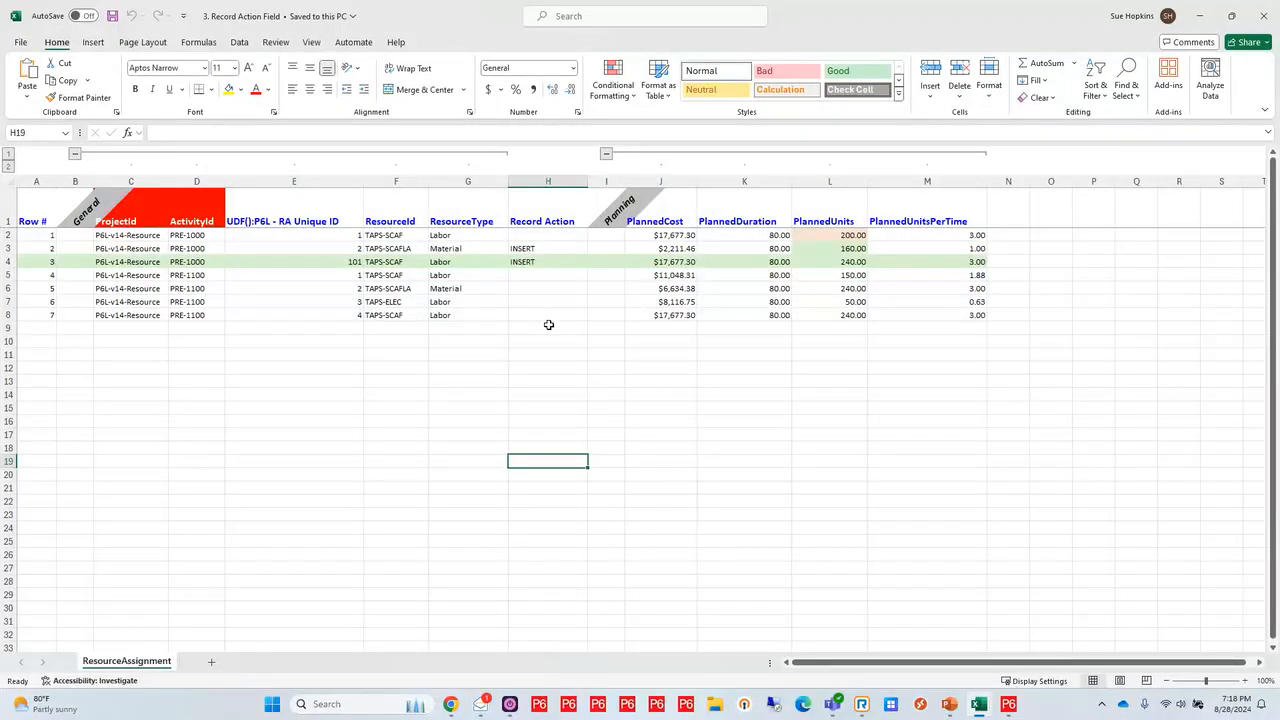
left_click(565, 249)
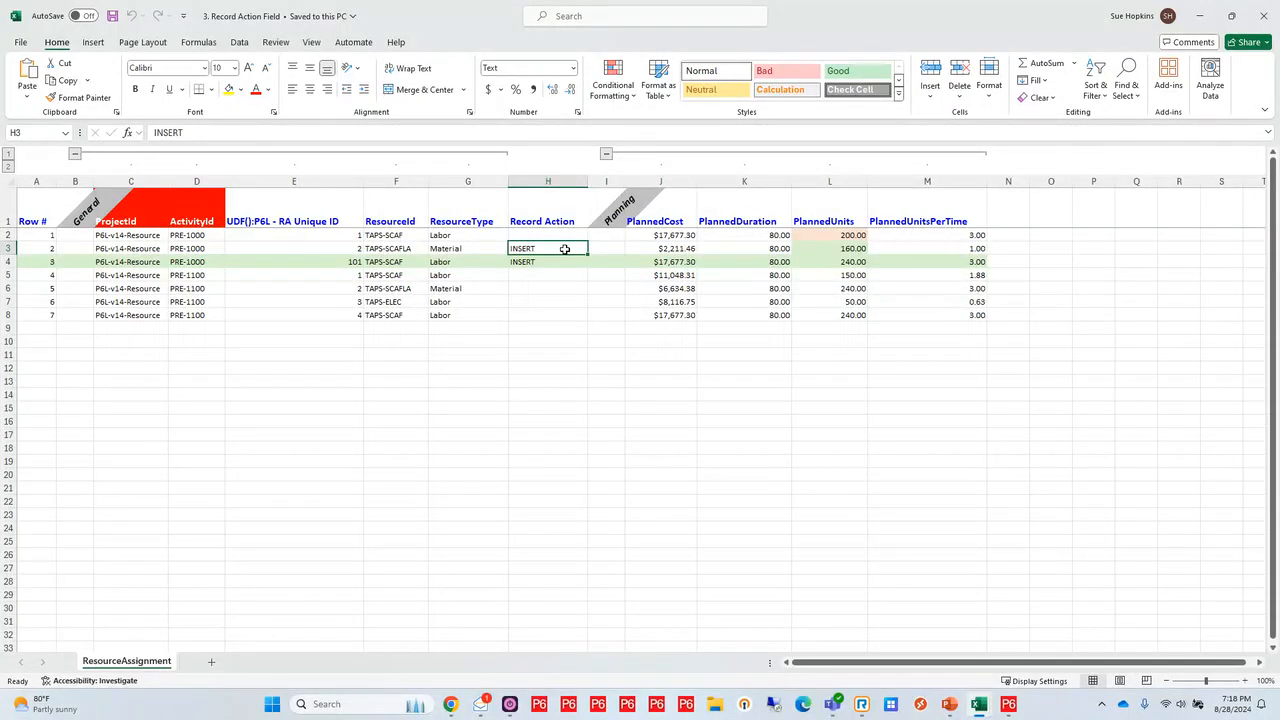
left_click(8, 261)
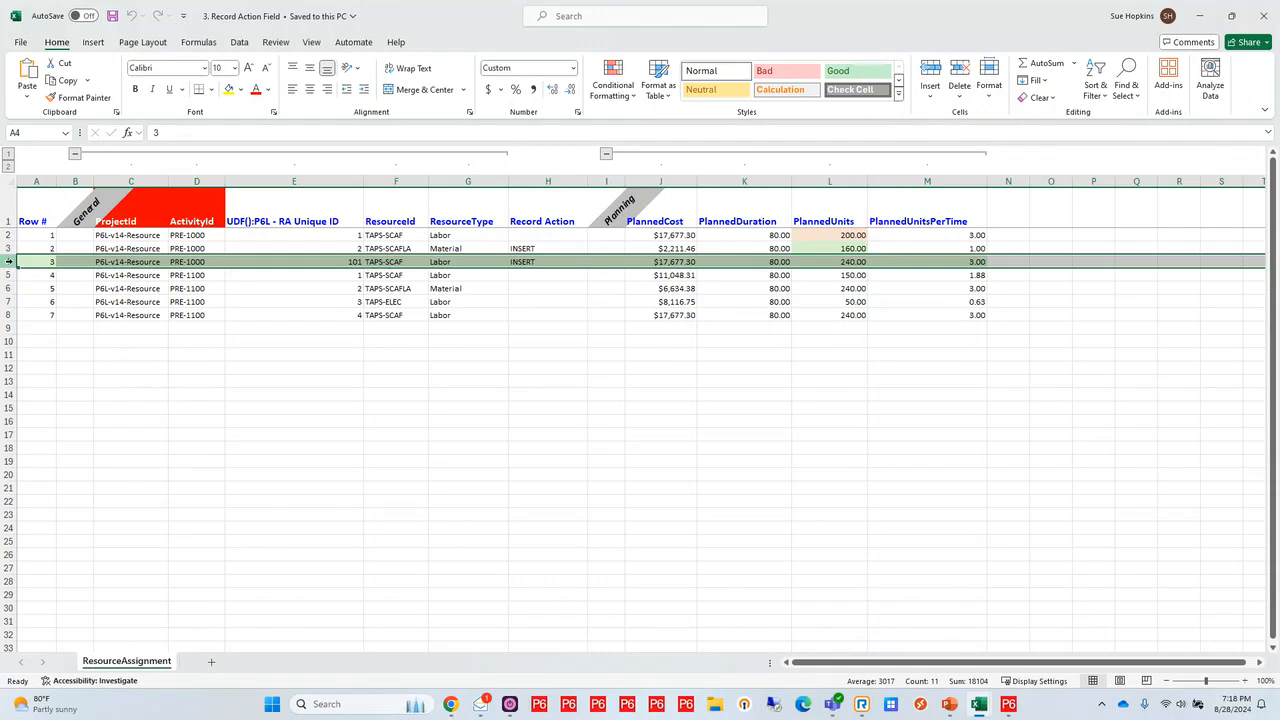
left_click(10, 248)
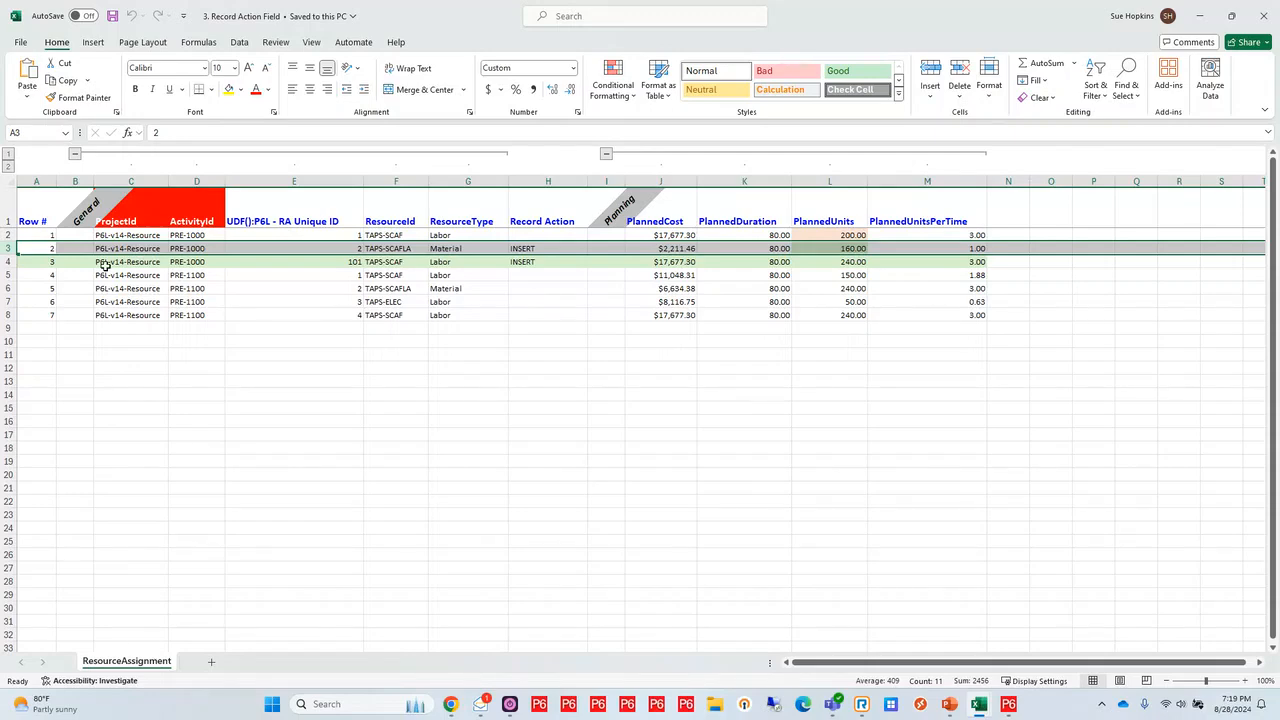
left_click(6, 261)
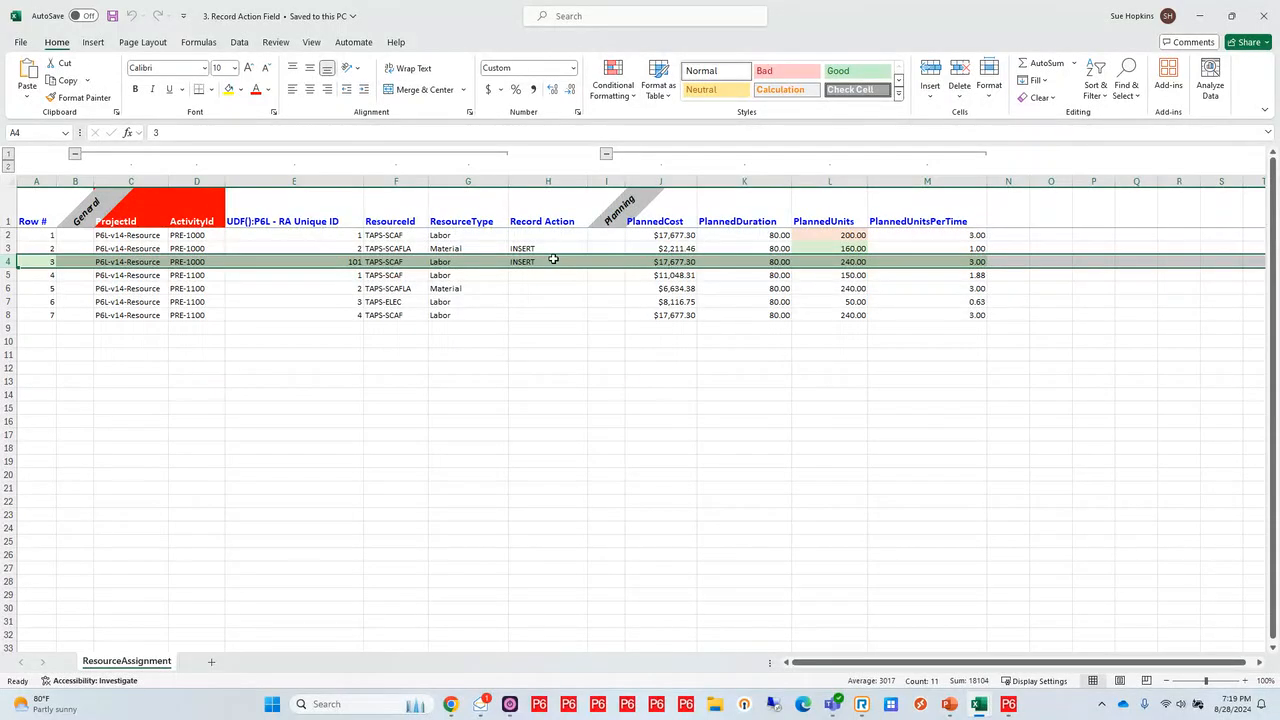
left_click(552, 262)
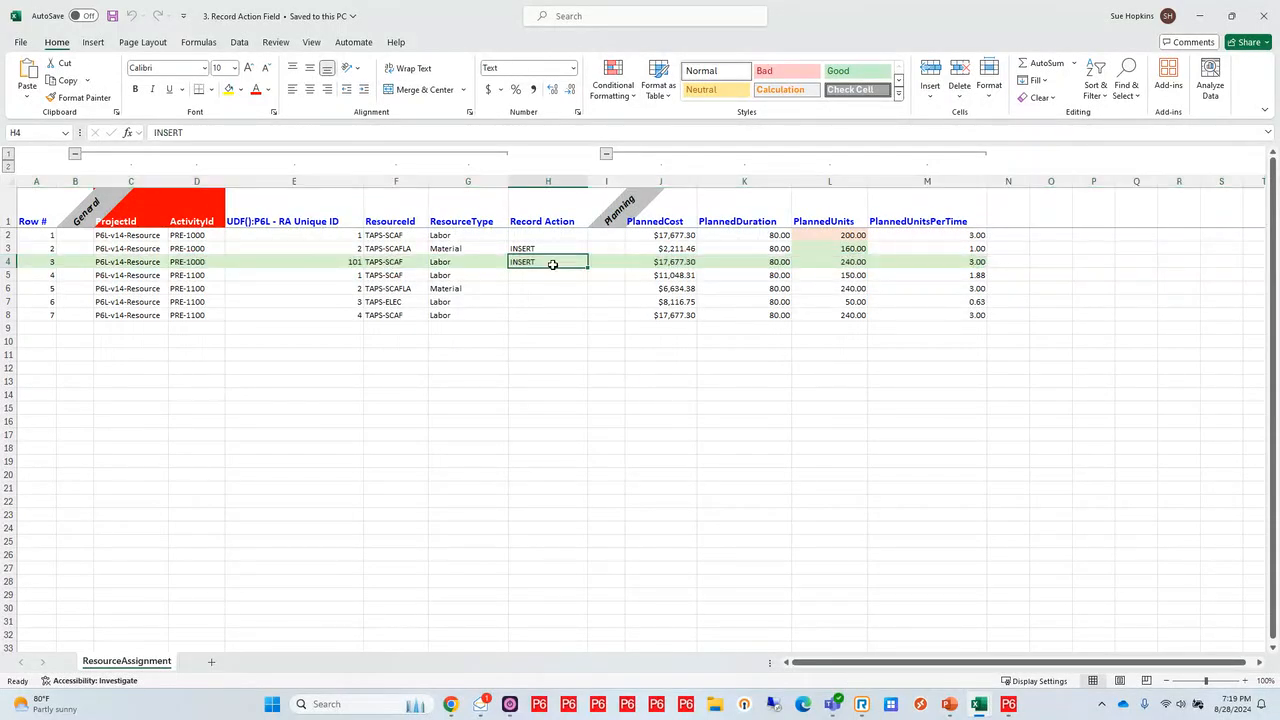
left_click(7, 248)
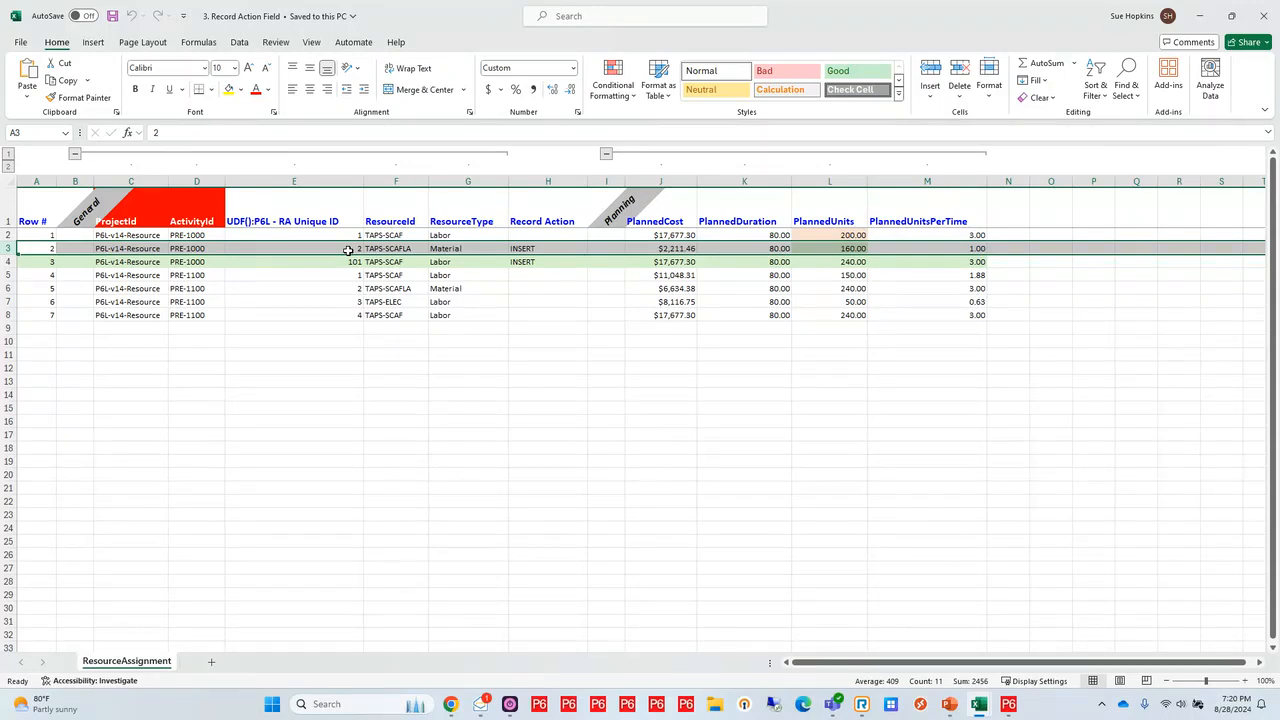
left_click(535, 234)
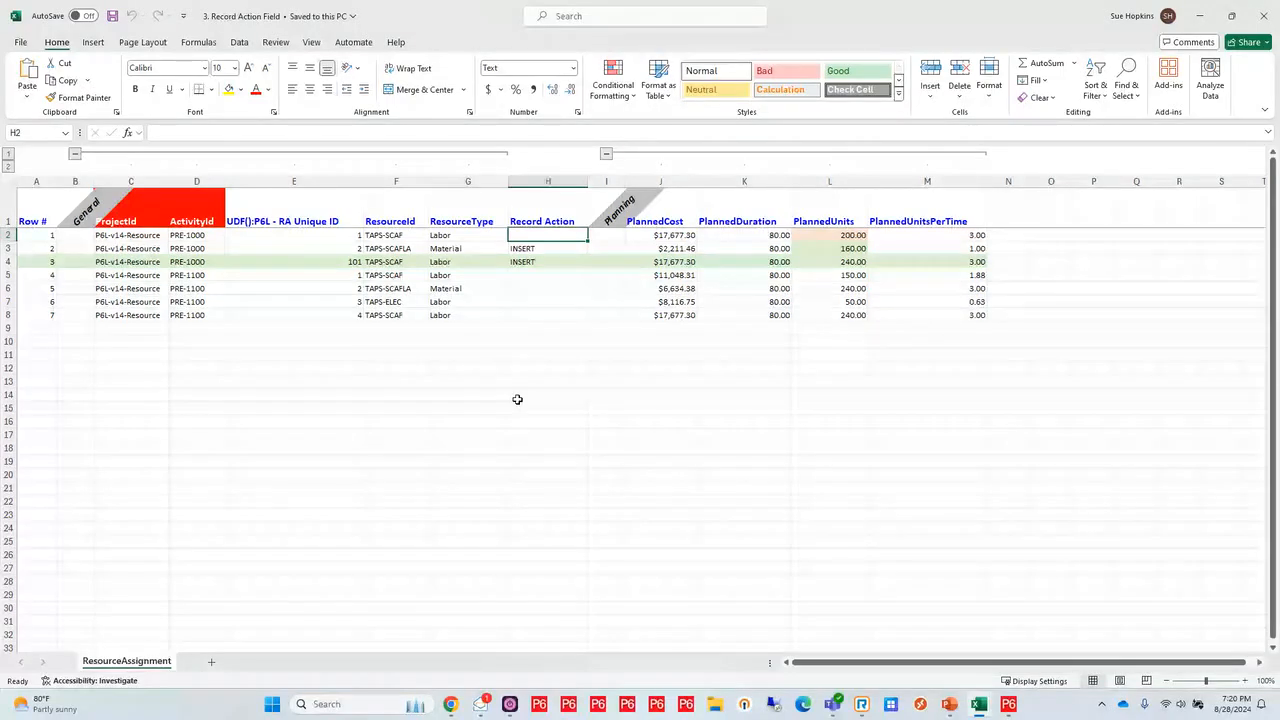
Switch to P6-Loader and upload the Excel file 3. Record Action Field with inserts, updates, codes and UDFs enabled
key("alt+Tab")
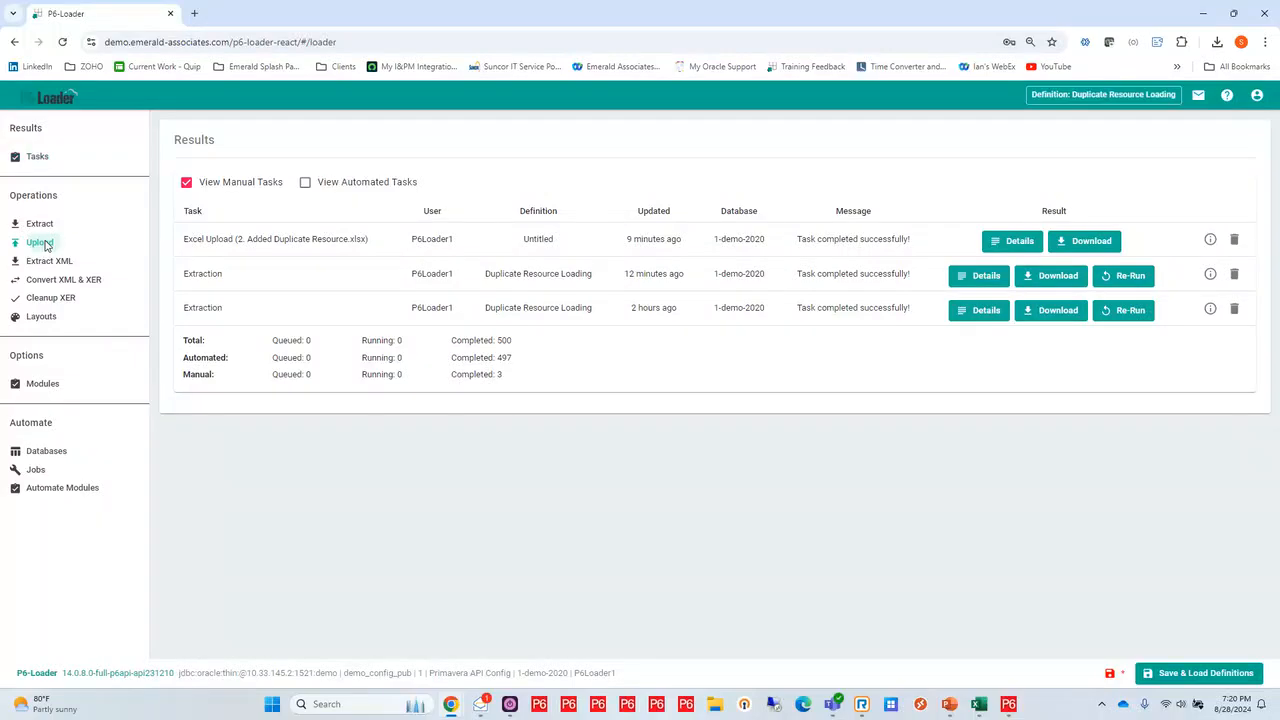
left_click(40, 243)
left_click(228, 258)
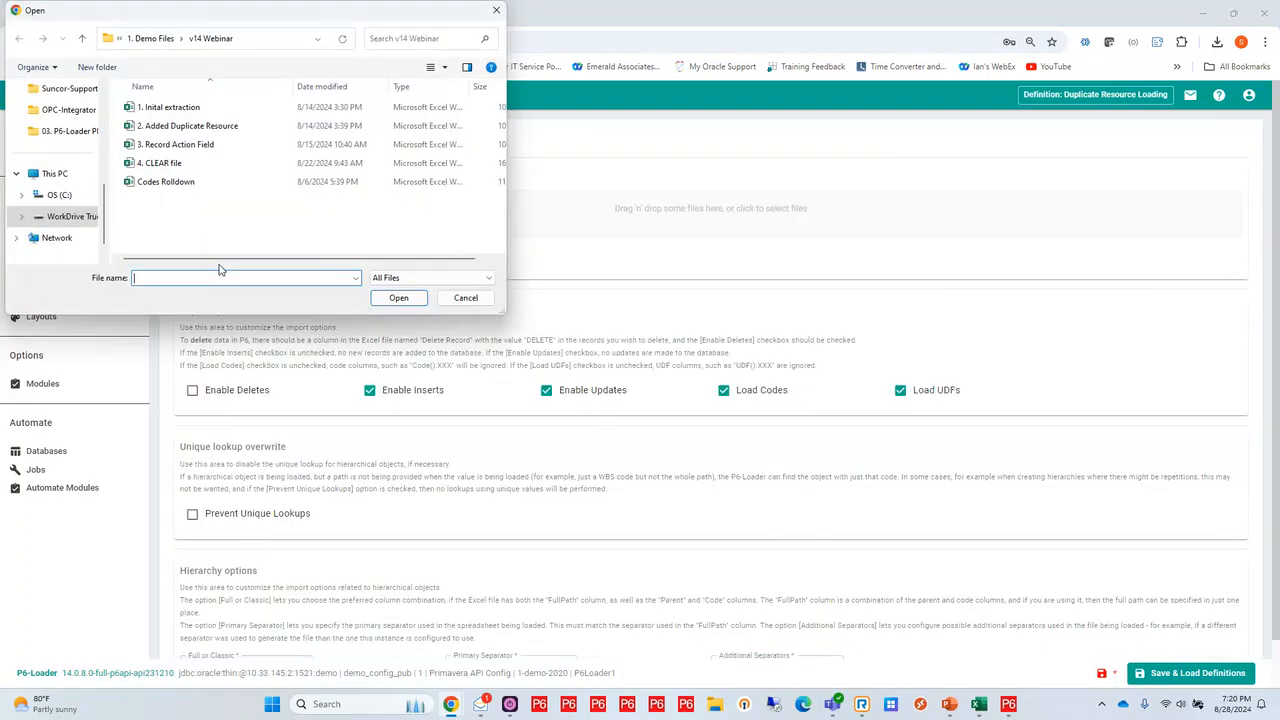
left_click(177, 146)
left_click(400, 297)
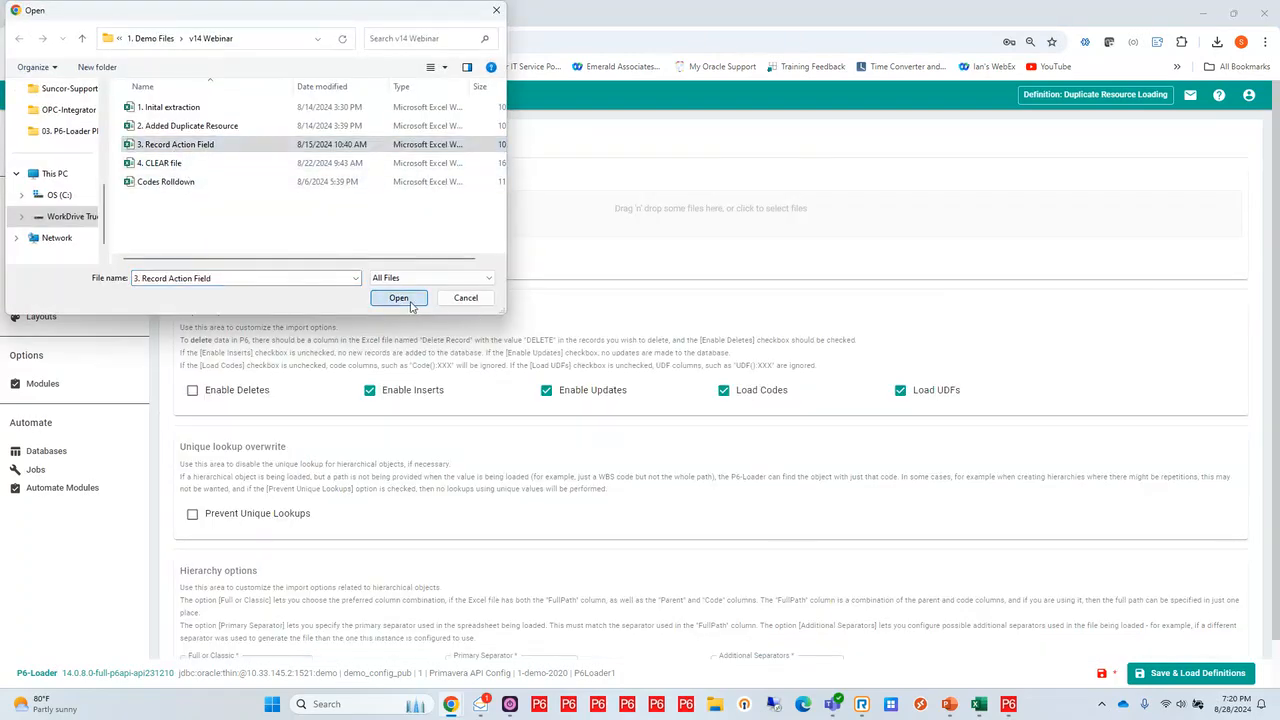
left_click(330, 274)
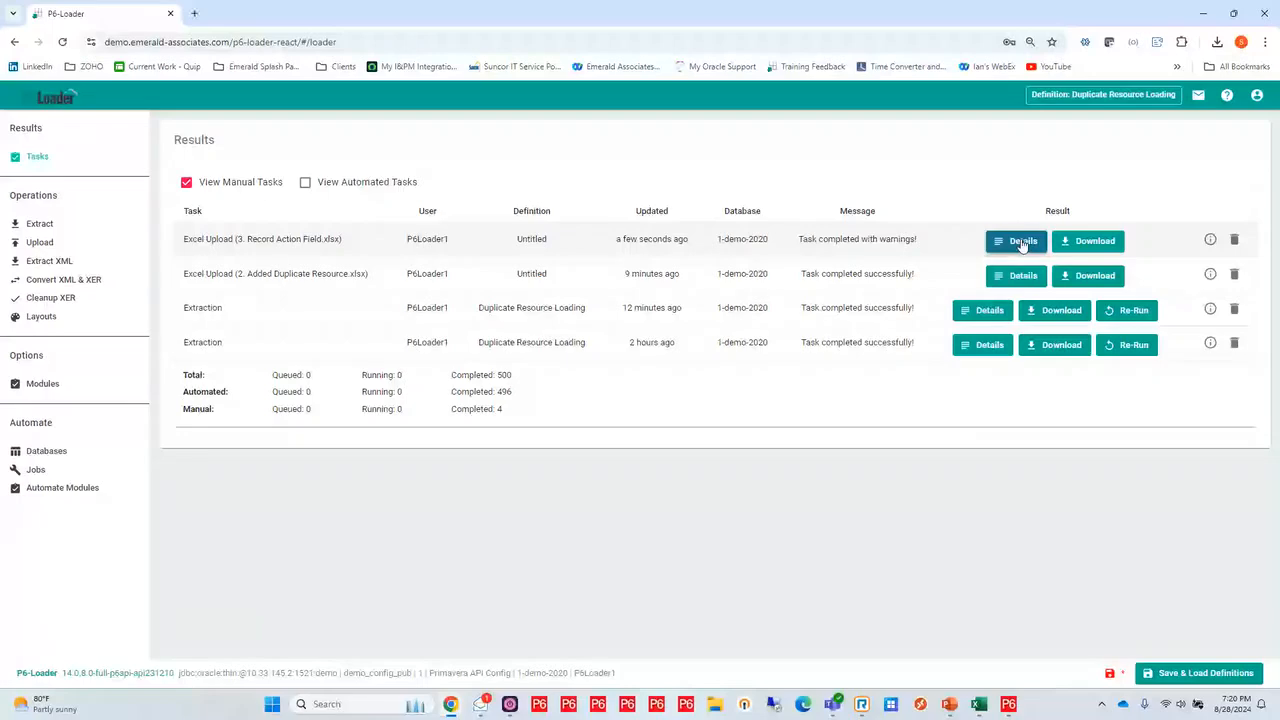
Review the warning and info messages in the task details of the 3. Record Action Field upload, and close them
left_click(1022, 243)
scroll(695, 445, "down", 1)
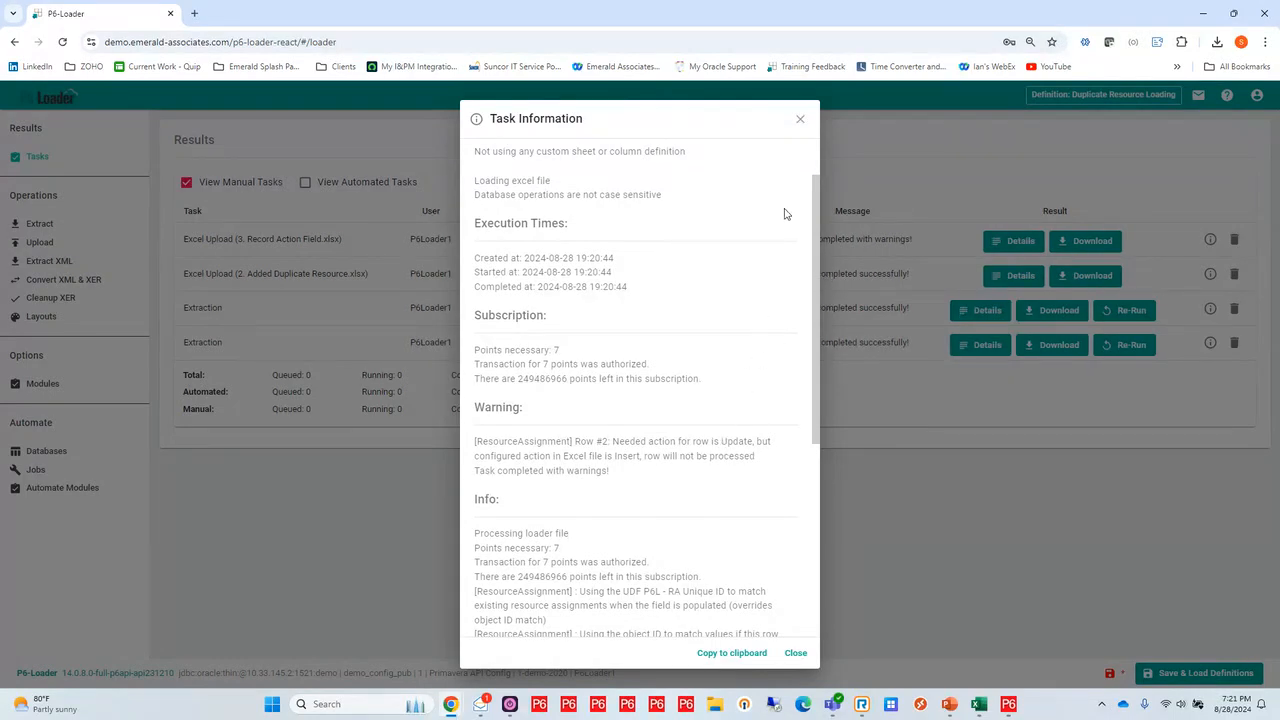
left_click(801, 120)
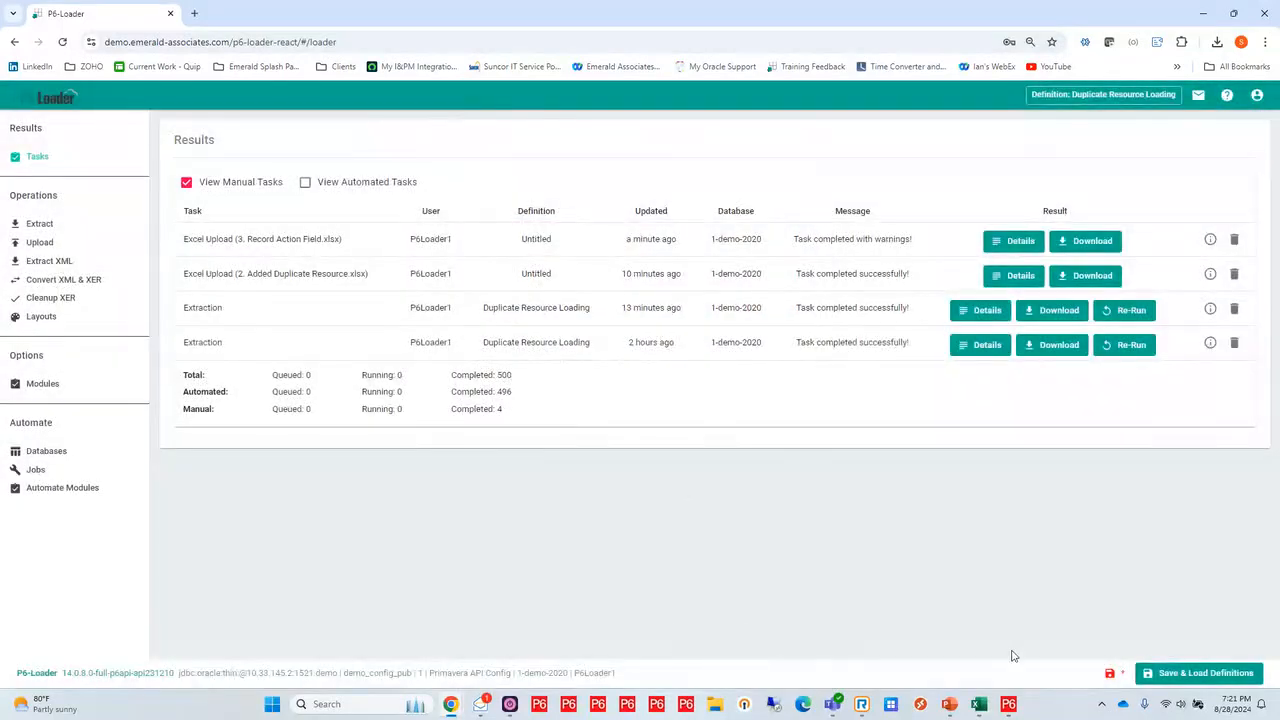
Switch to Primavera P6 and check the TAPS-SCAF assignments with P6L - RA Unique ID 100 and 101 on activity PRE-1000
left_click(1008, 704)
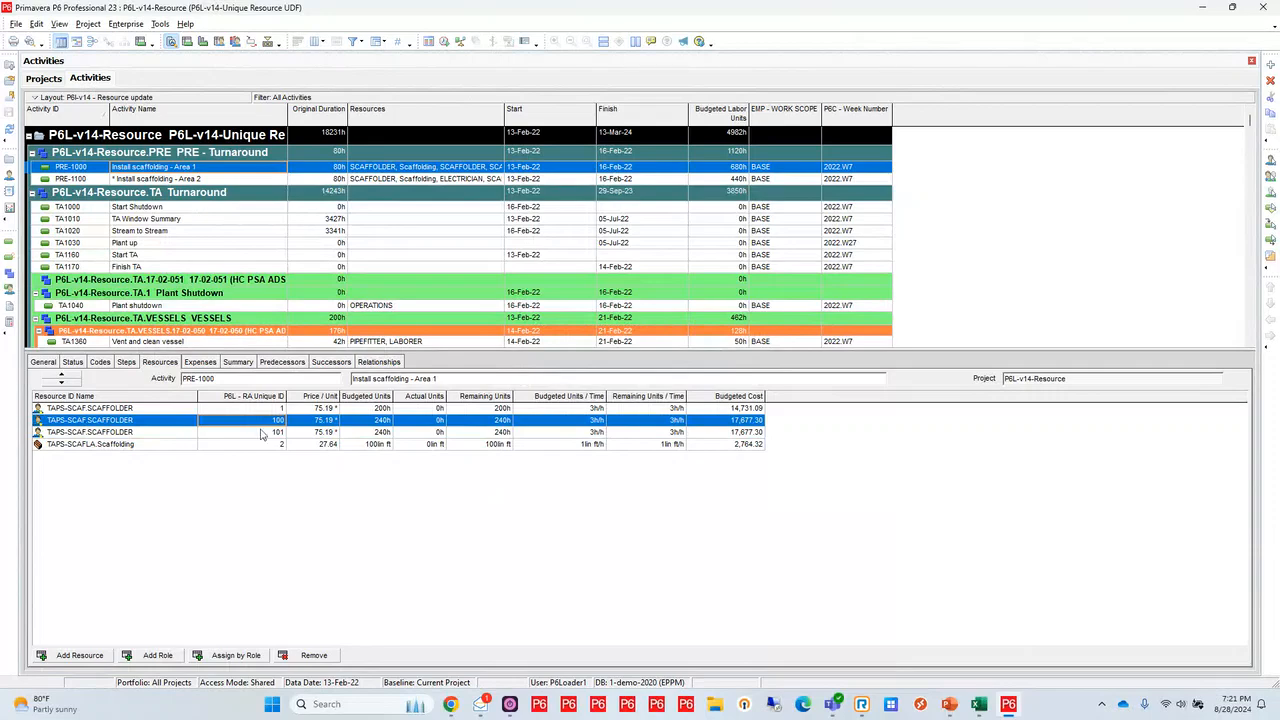
left_click(260, 432)
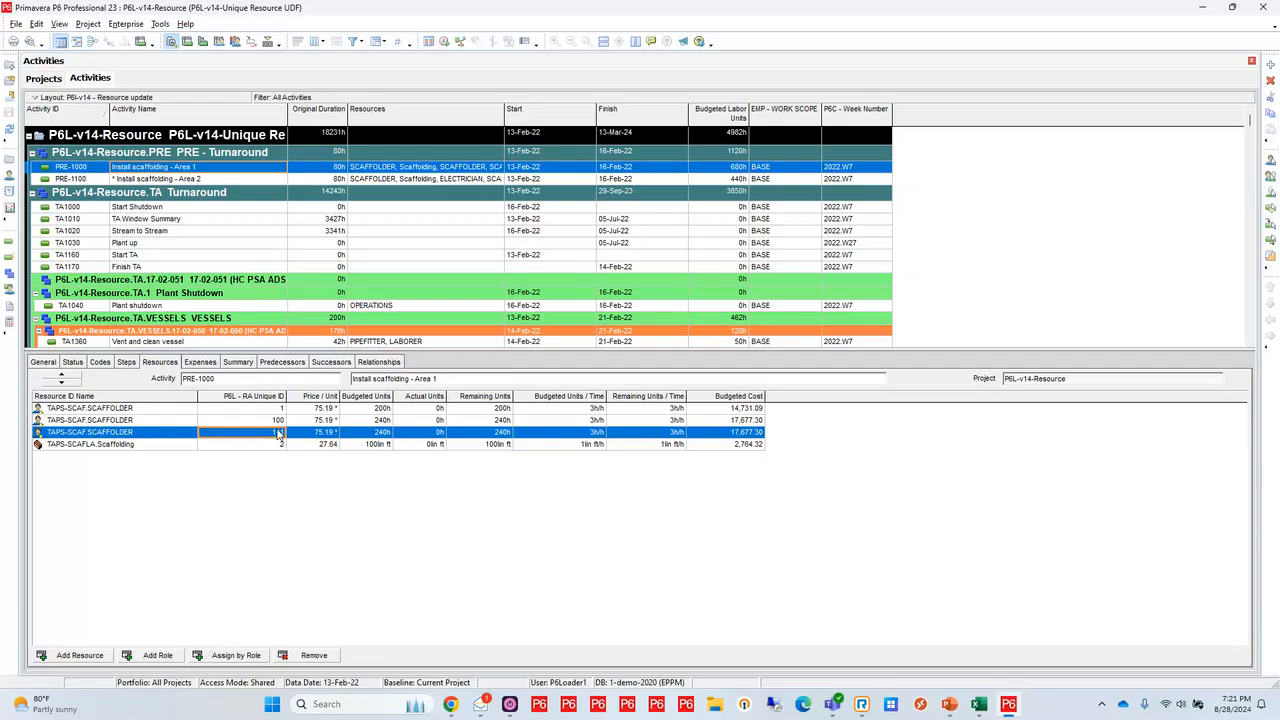
left_click(480, 421)
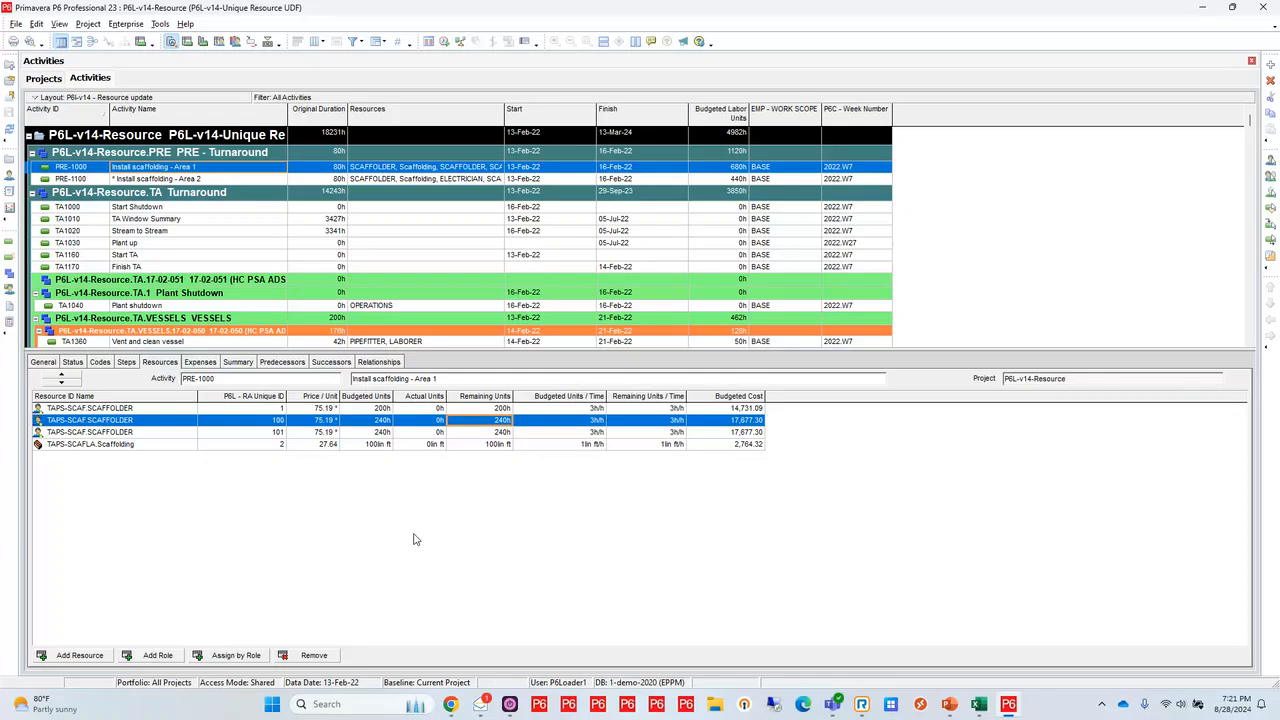
left_click(381, 424)
key("Up")
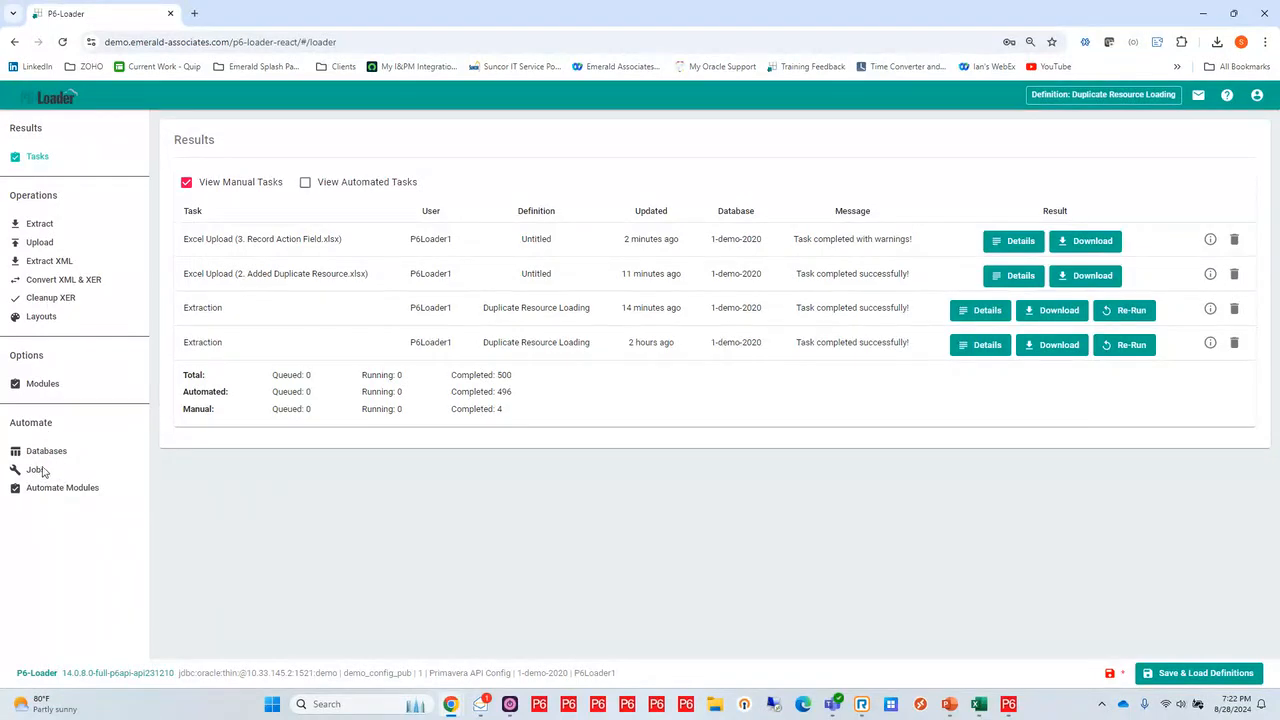
In P6-Loader, review the daily export, layout backup and weekly export settings of the automation database 1-demo-2020, and close the dialog
left_click(42, 451)
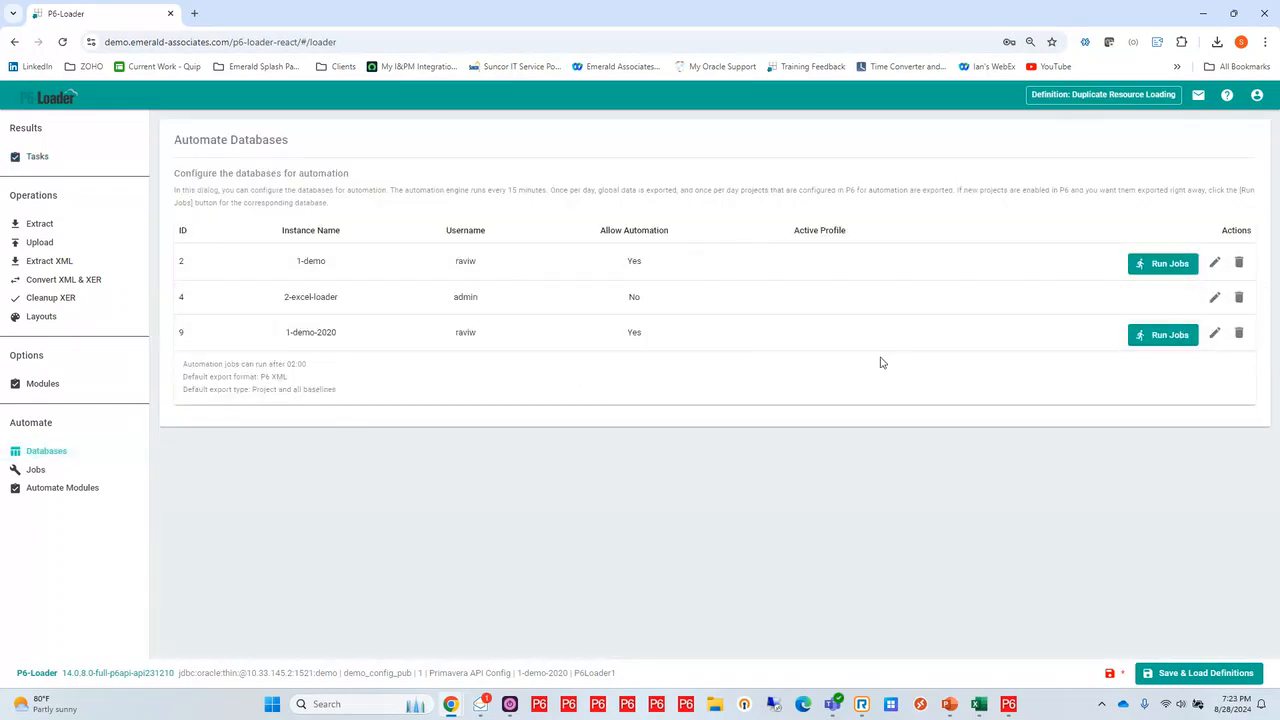
left_click(1215, 334)
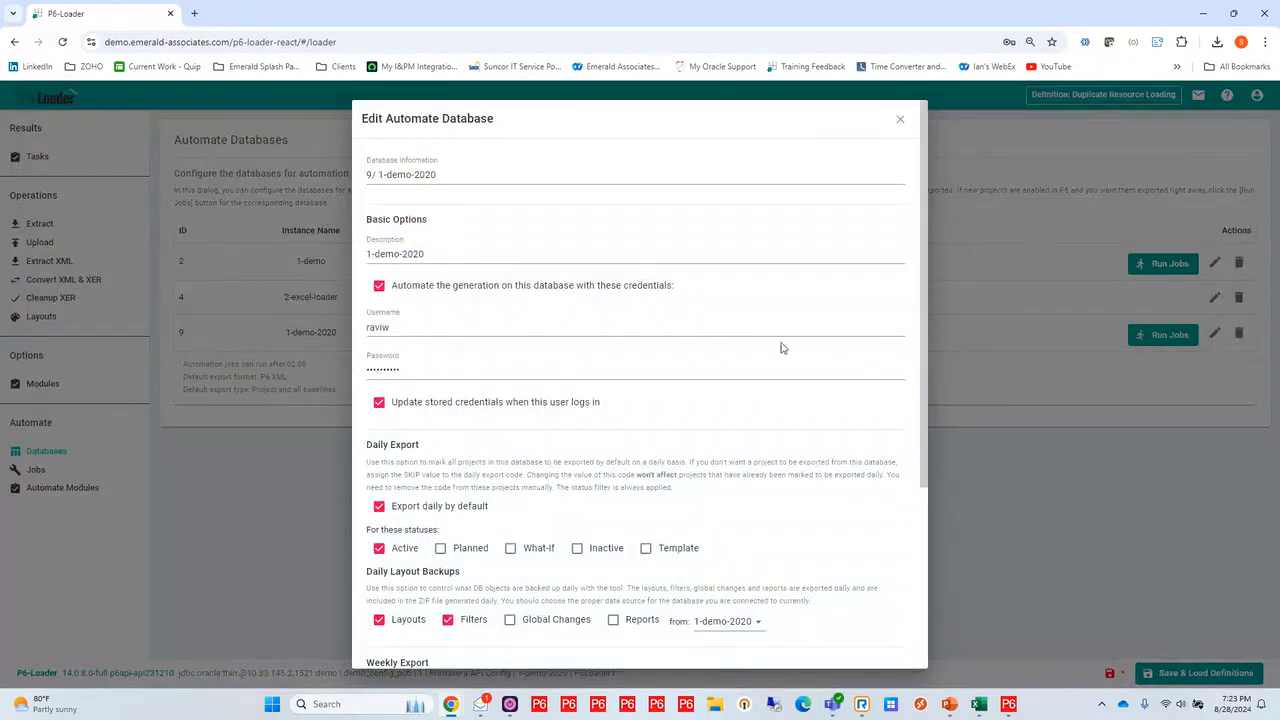
scroll(653, 325, "down", 2)
scroll(653, 327, "down", 1)
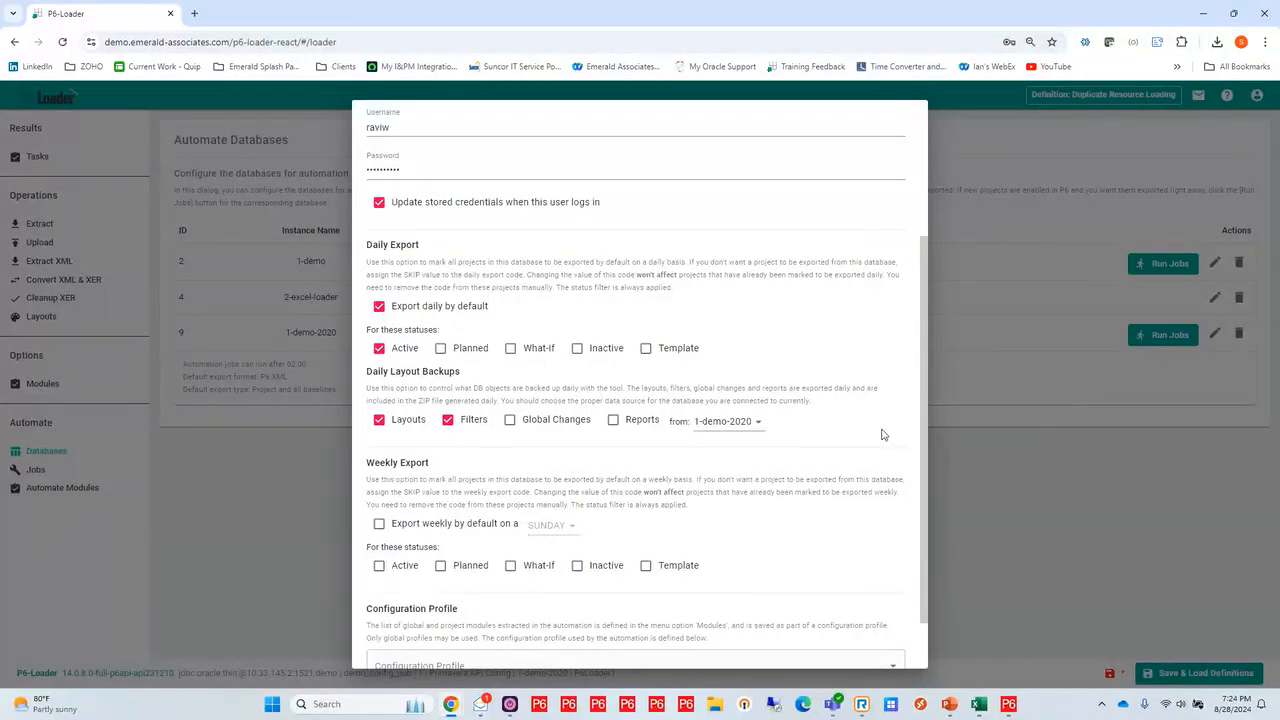
scroll(870, 450, "down", 2)
left_click(896, 652)
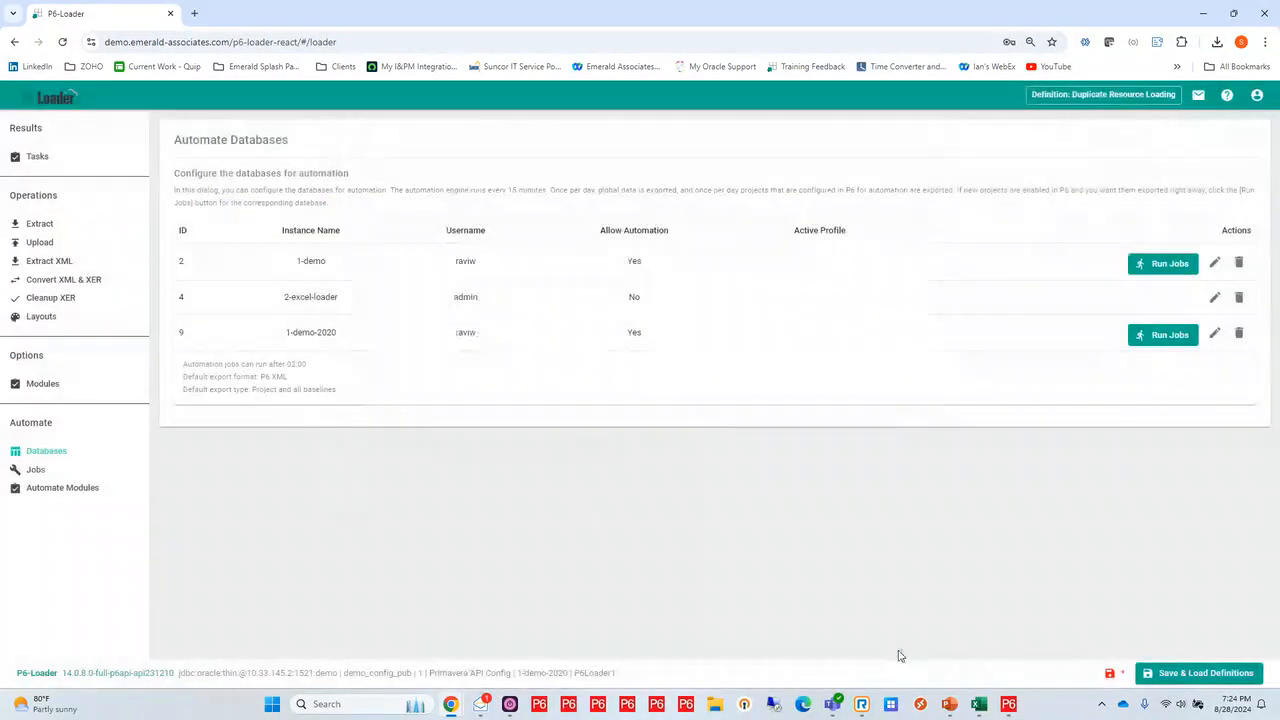
Download the zip of the 2024-08-28 automation job for database 9/ 1-demo-2020 from the job history into the Downloads folder
left_click(36, 470)
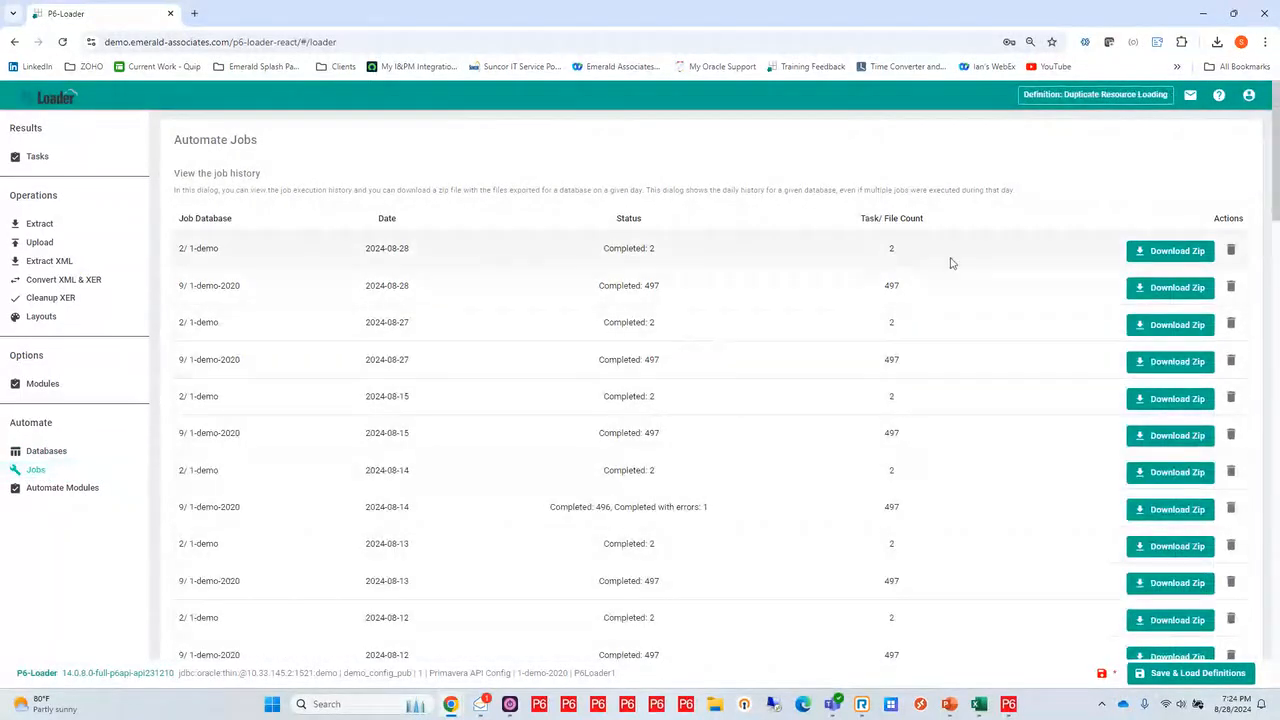
left_click(1176, 290)
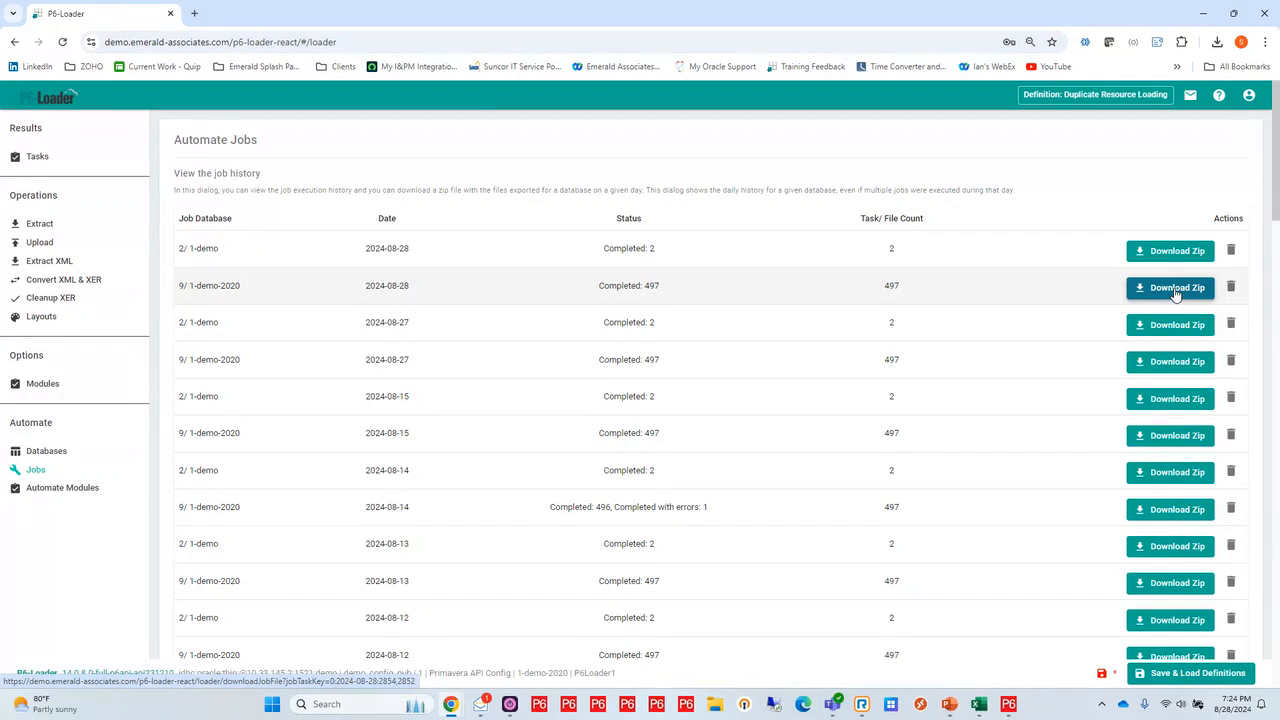
left_click(1176, 289)
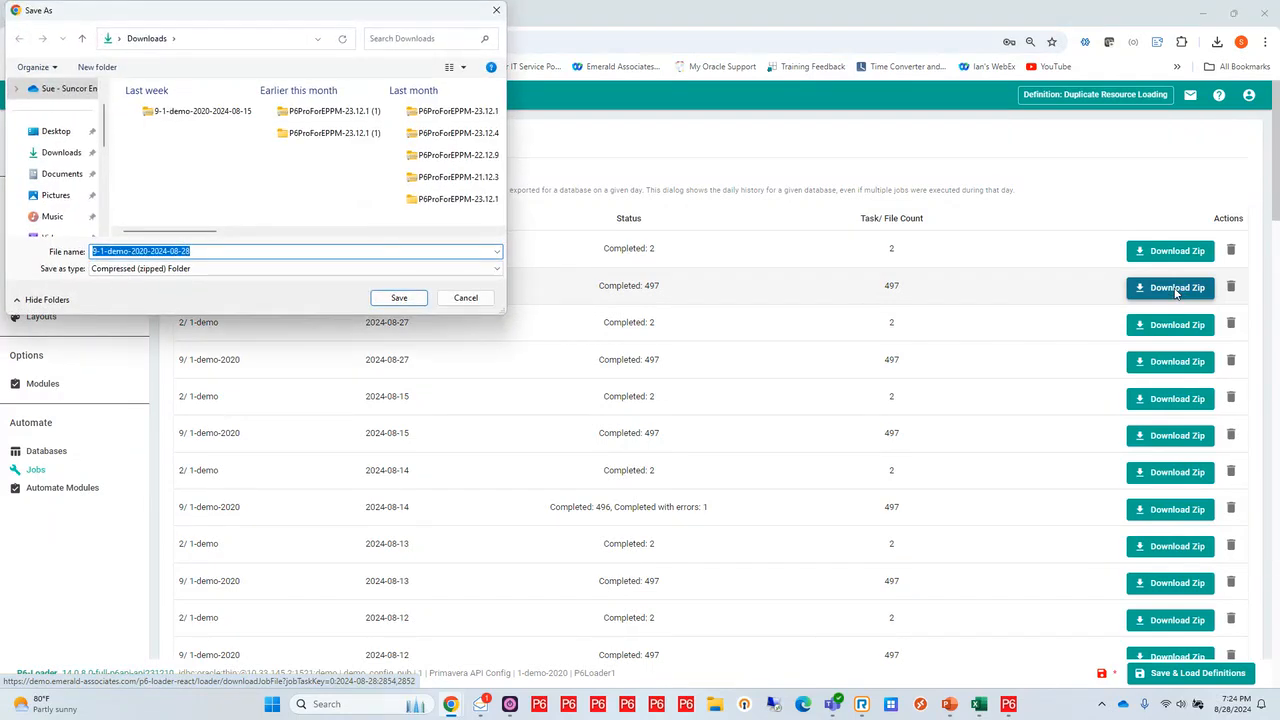
left_click(400, 298)
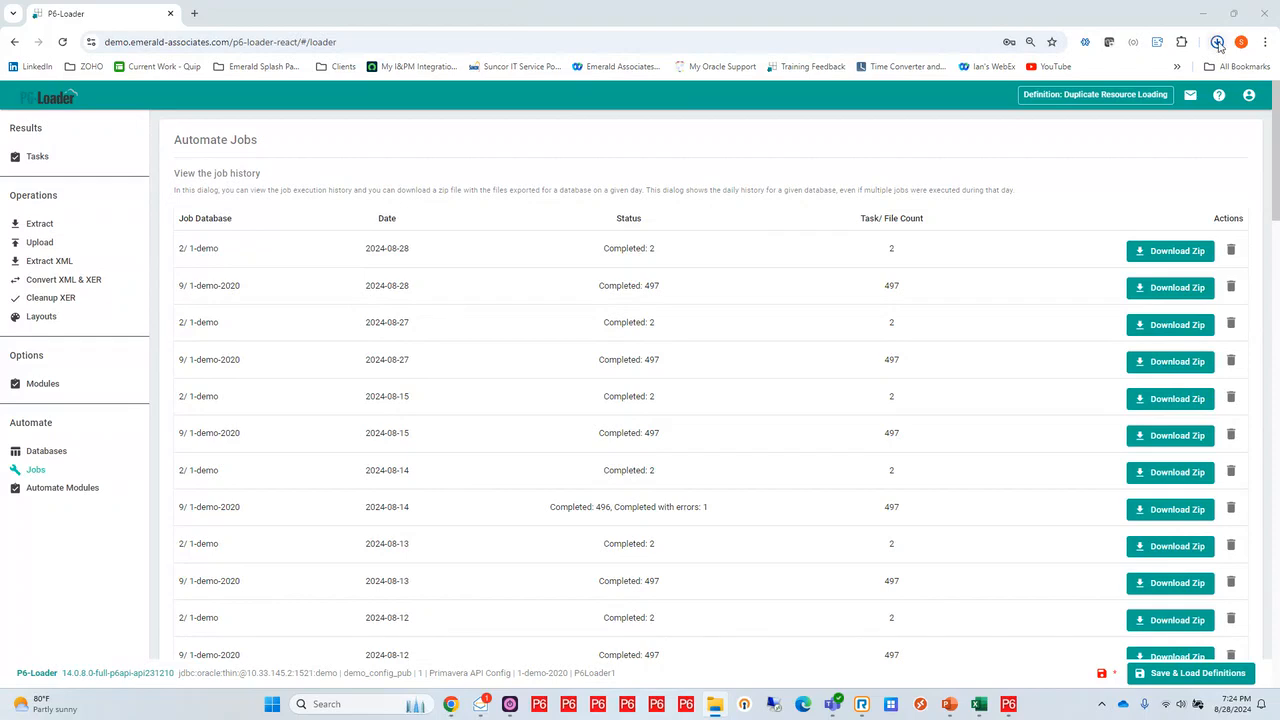
left_click(1219, 46)
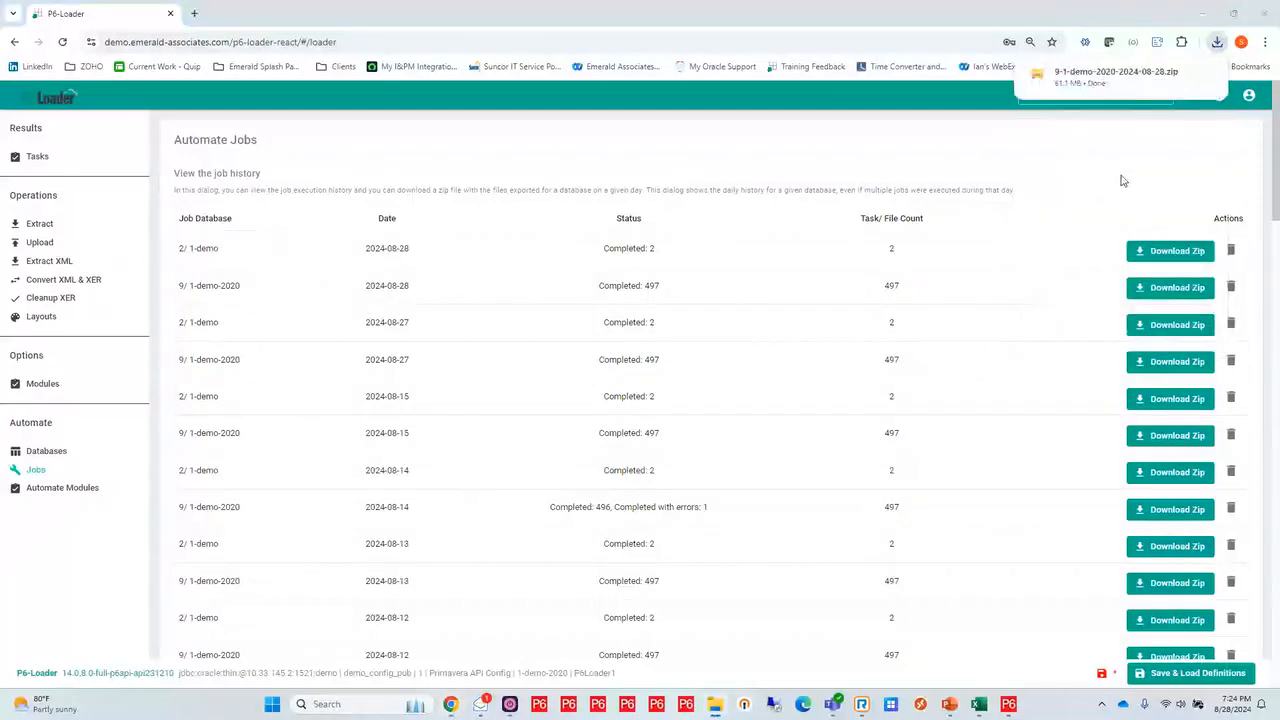
left_click(1115, 77)
left_click_drag(1279, 50, 655, 10)
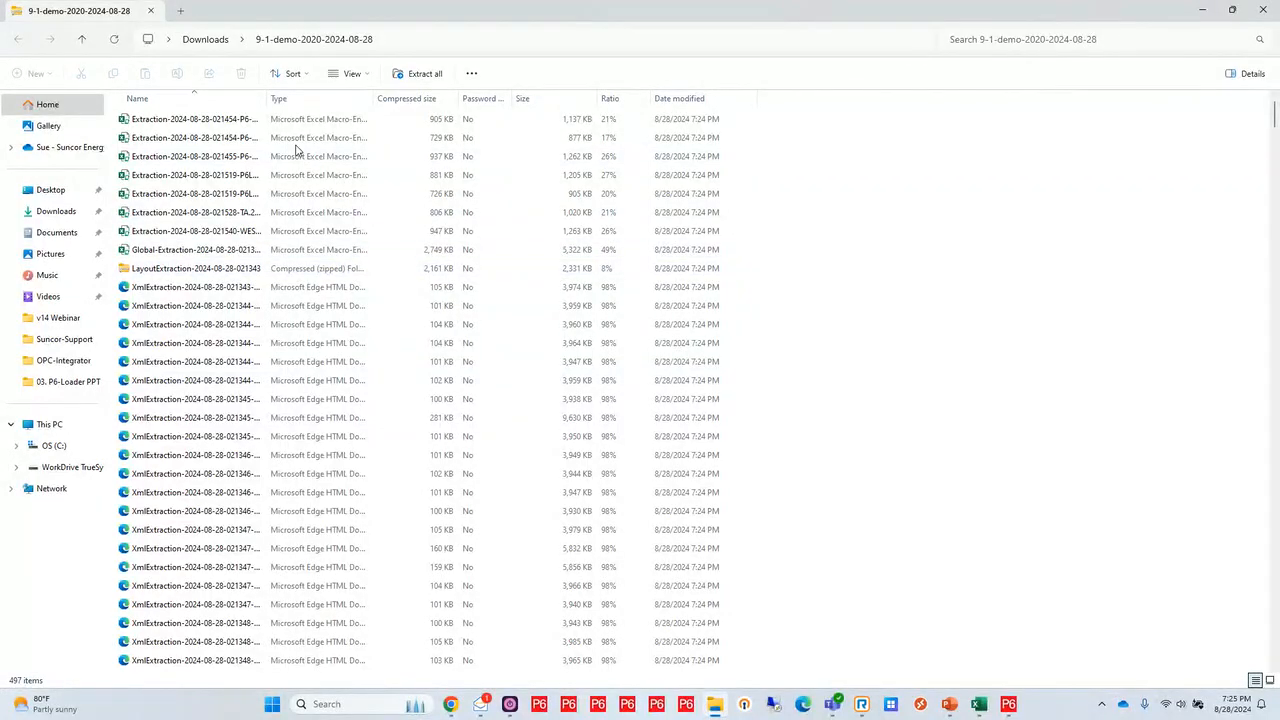
left_click(194, 236)
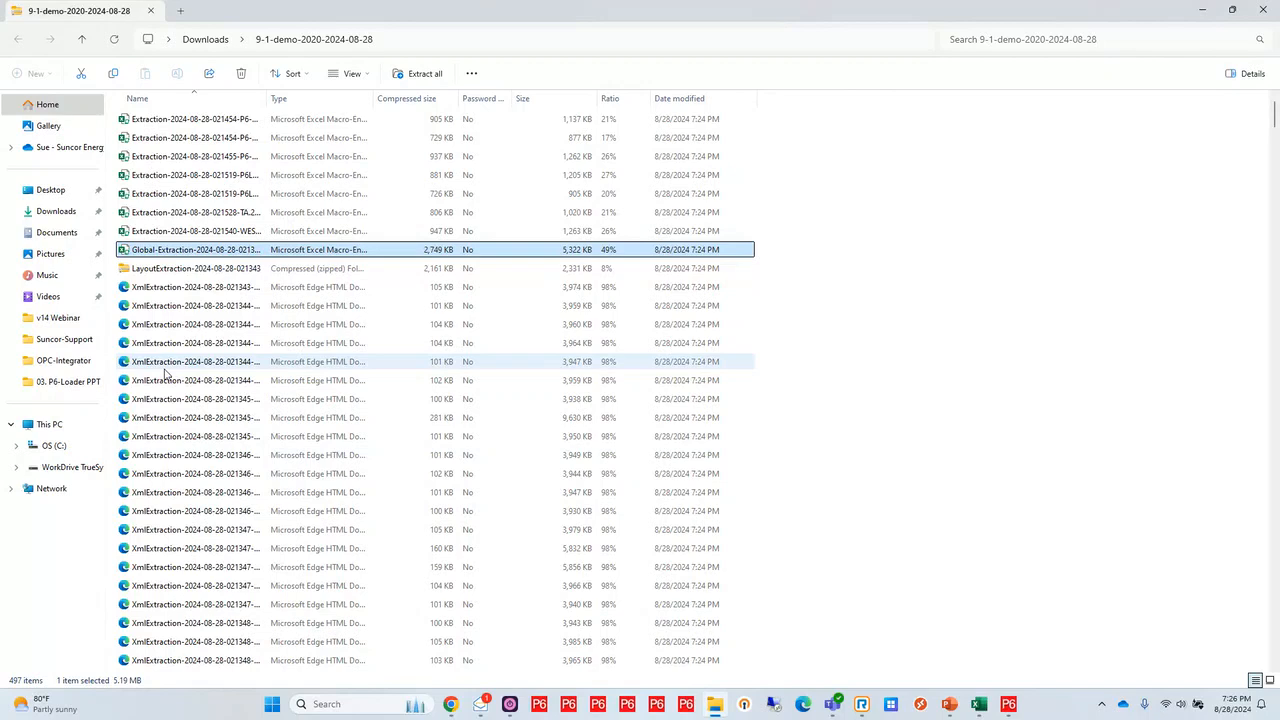
left_click(197, 271)
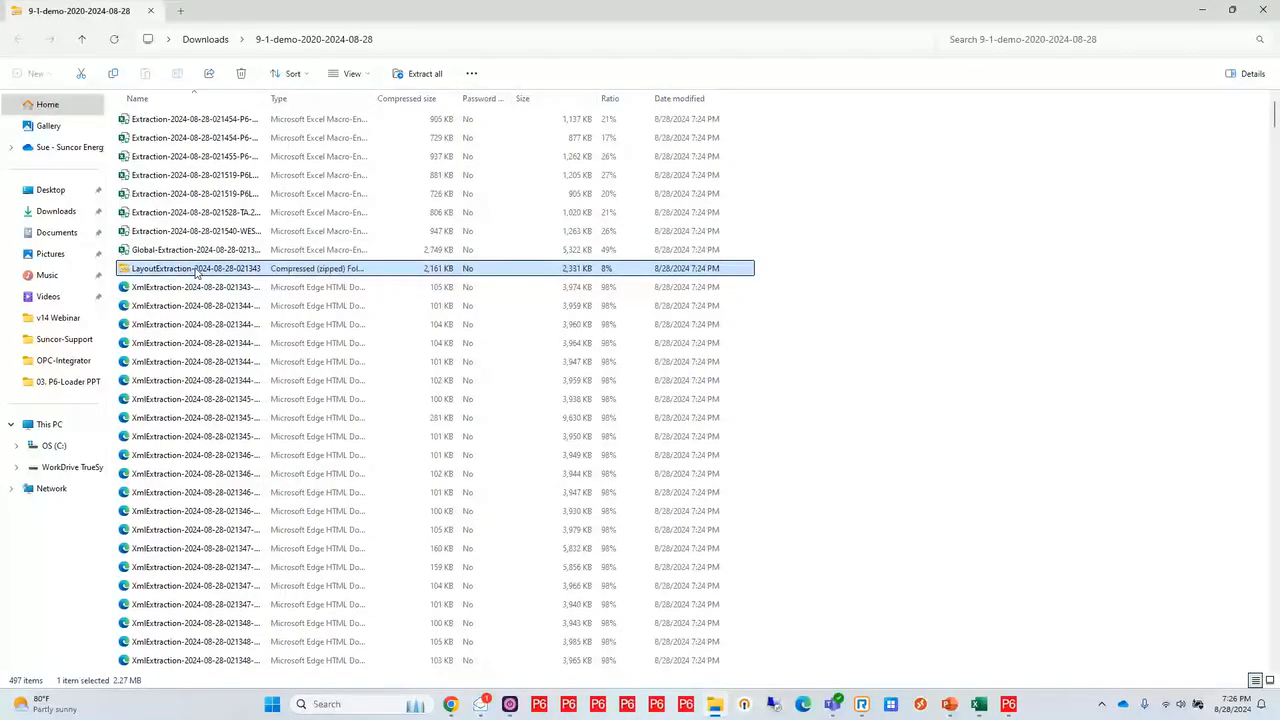
double_click(196, 270)
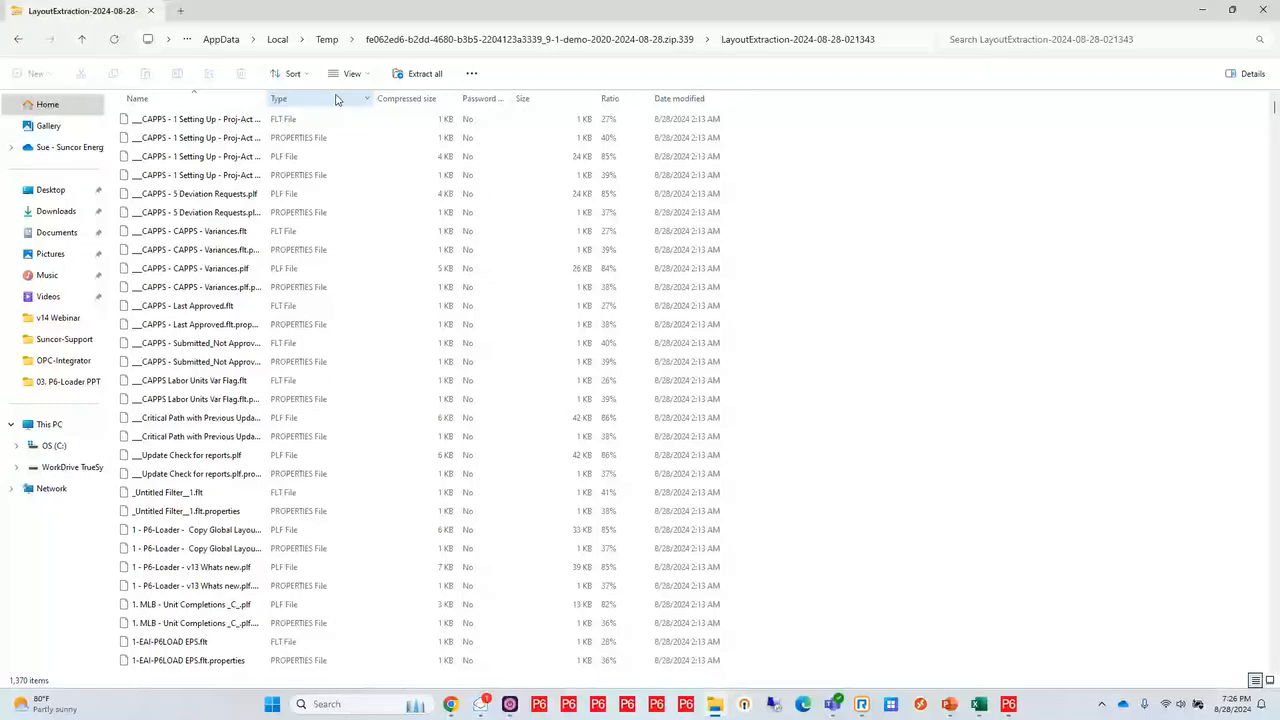
left_click_drag(266, 98, 408, 109)
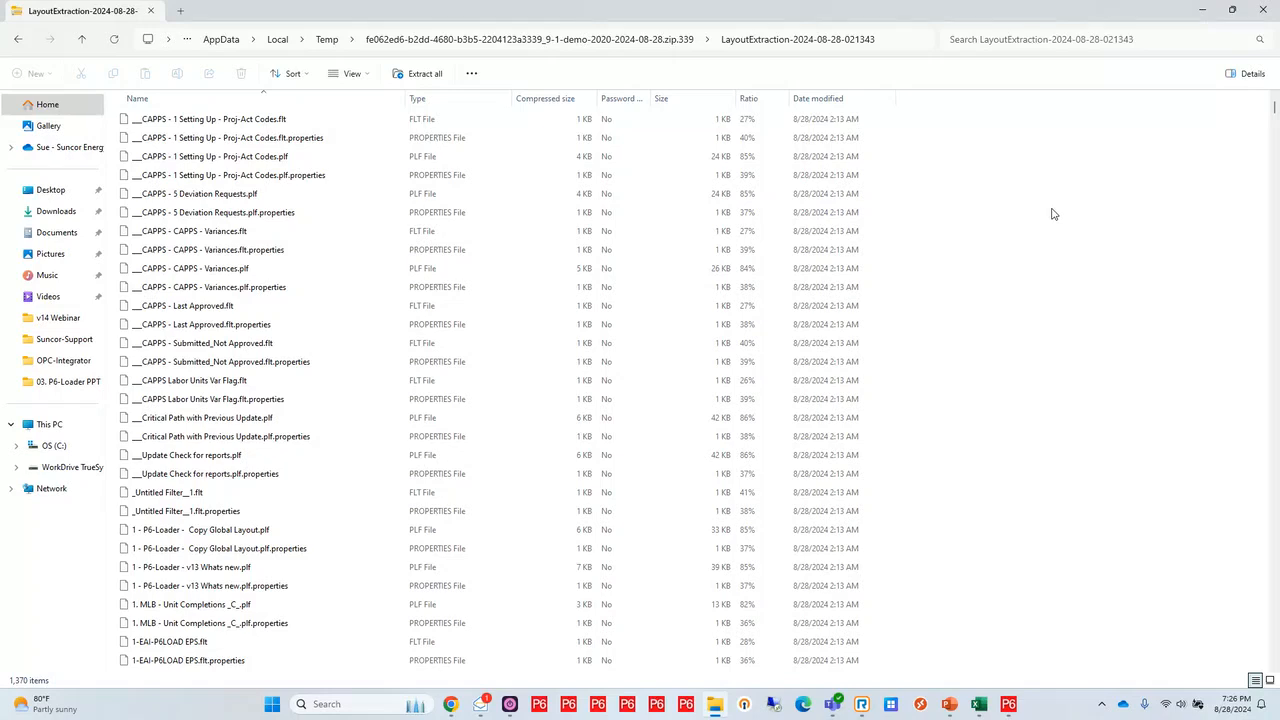
left_click(1266, 10)
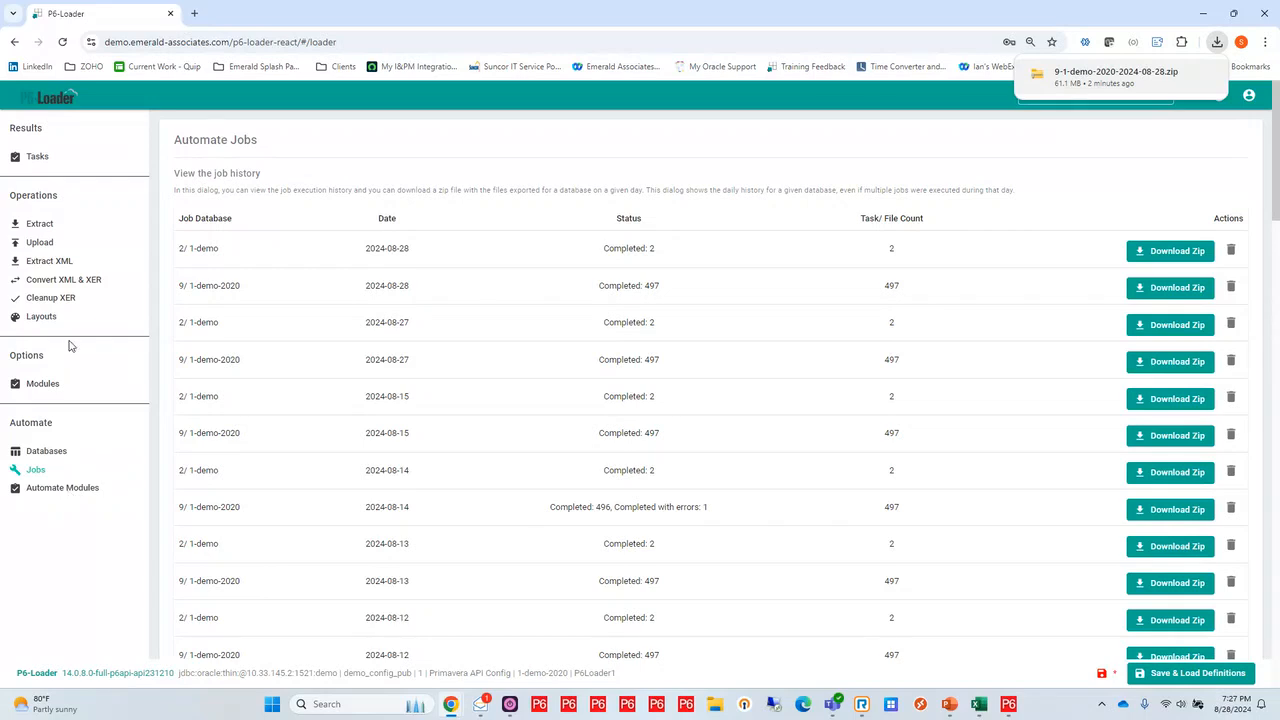
Set up an extraction from P6 into Excel that includes the Shift and ShiftPeriod modules under ROLES-RESOURCES
left_click(39, 224)
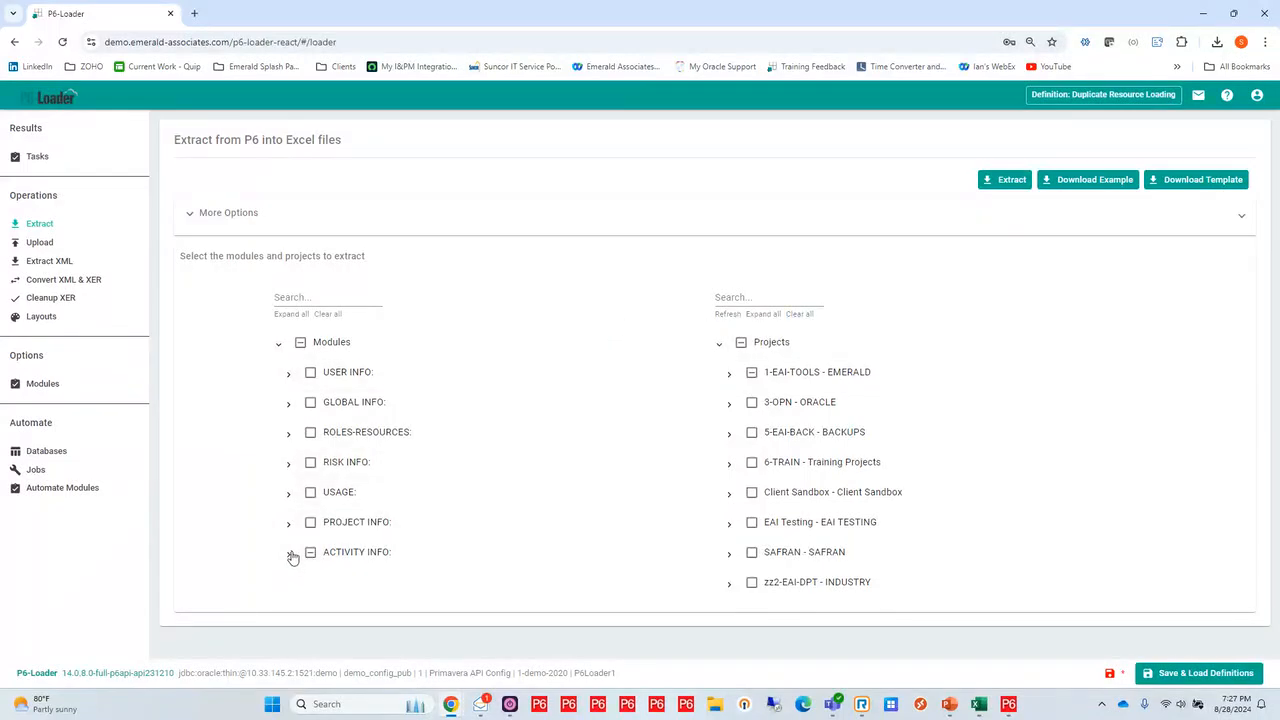
left_click(741, 343)
left_click(741, 343)
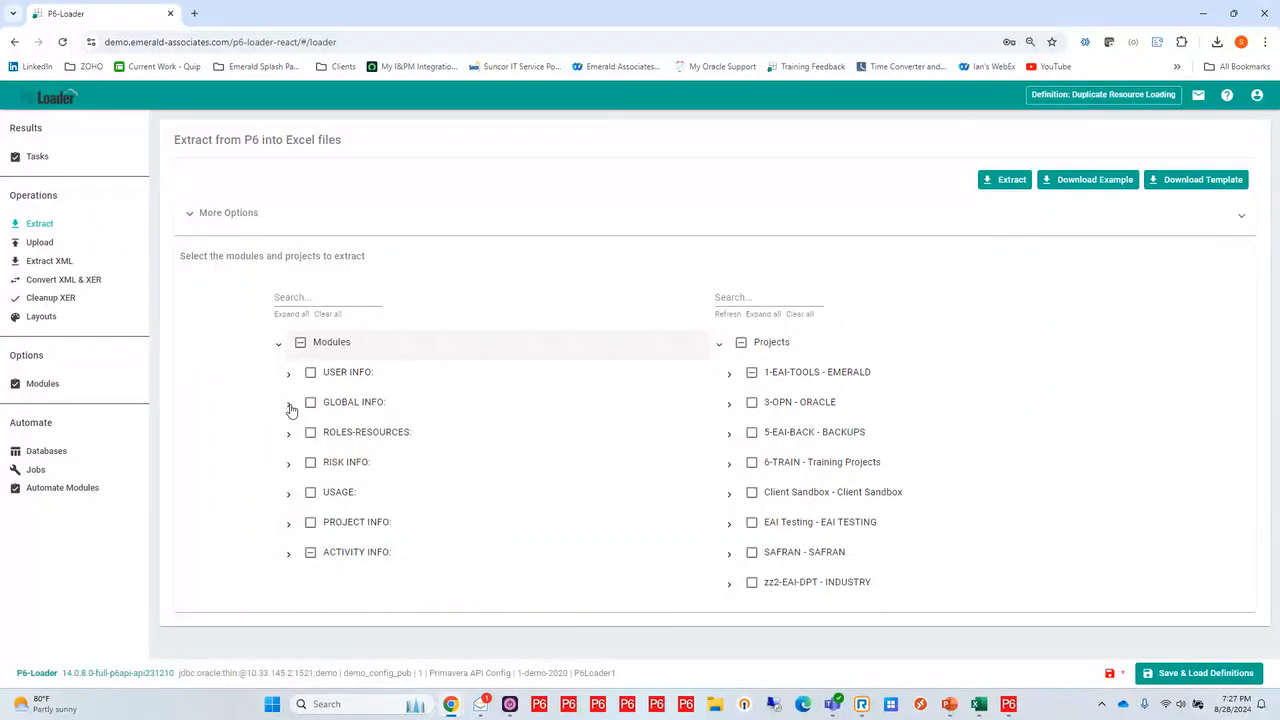
left_click(288, 404)
scroll(250, 440, "down", 2)
scroll(240, 457, "down", 6)
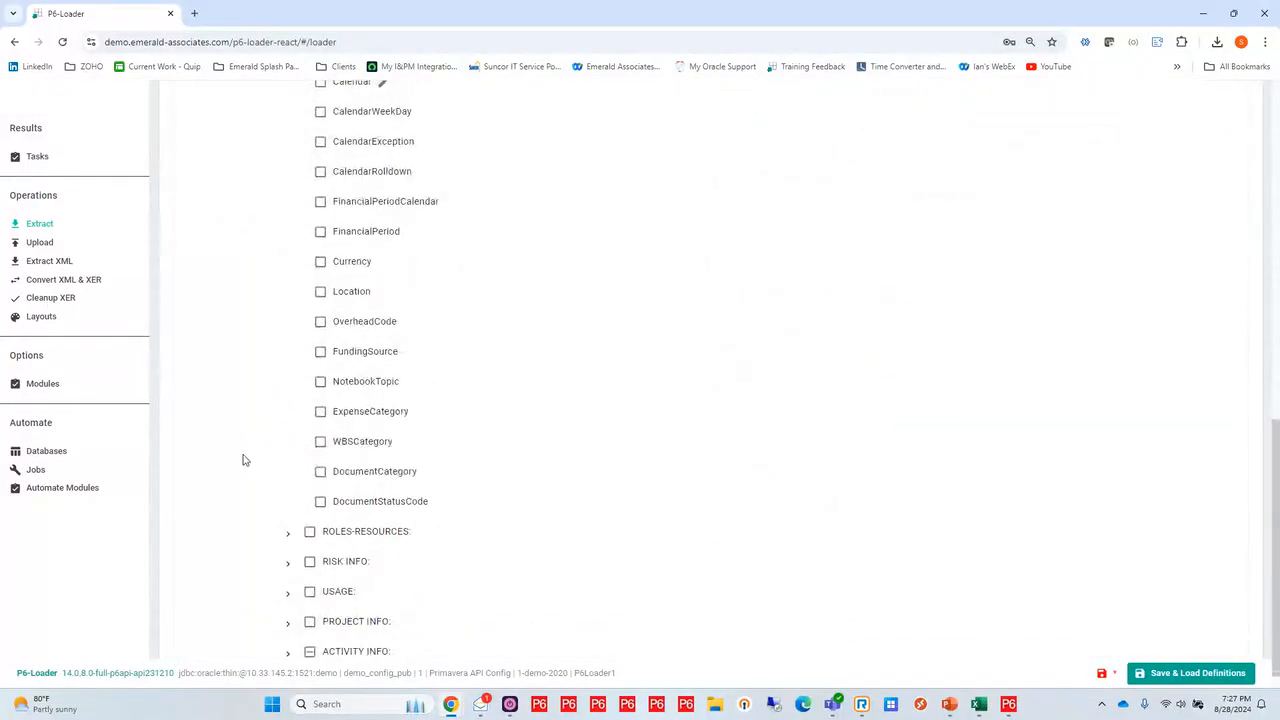
left_click(288, 533)
scroll(274, 480, "down", 2)
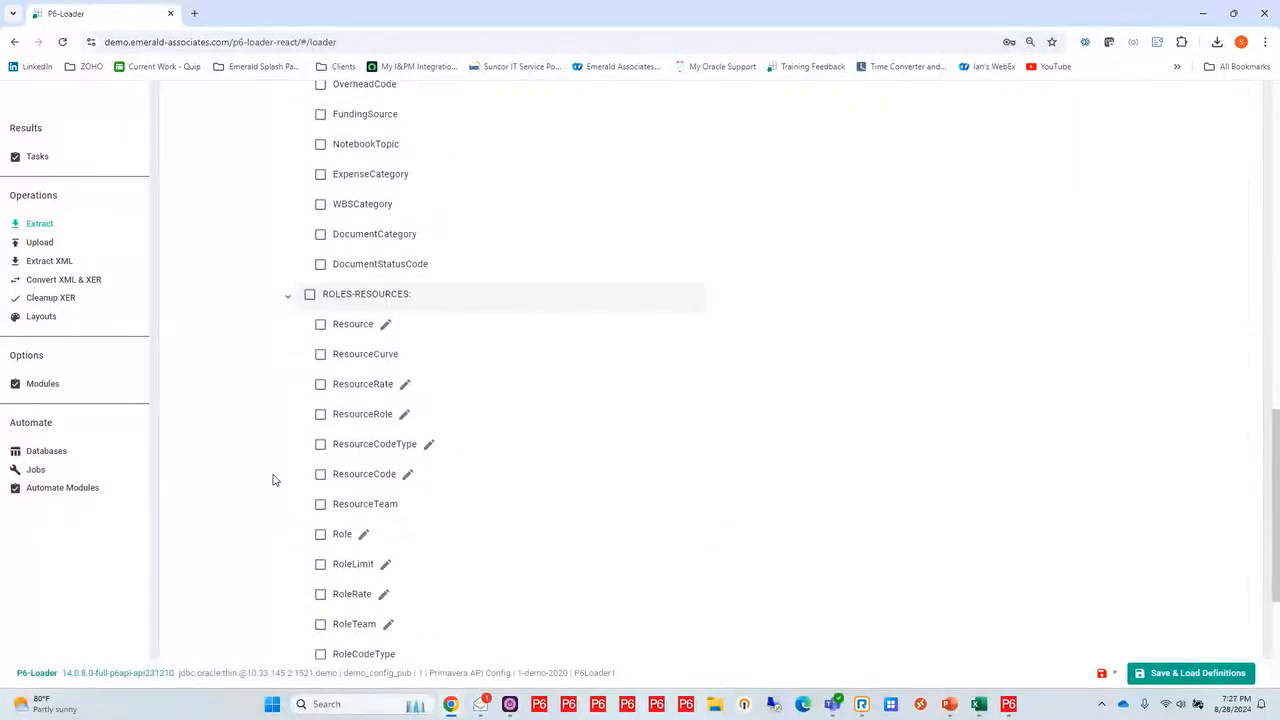
scroll(274, 480, "down", 3)
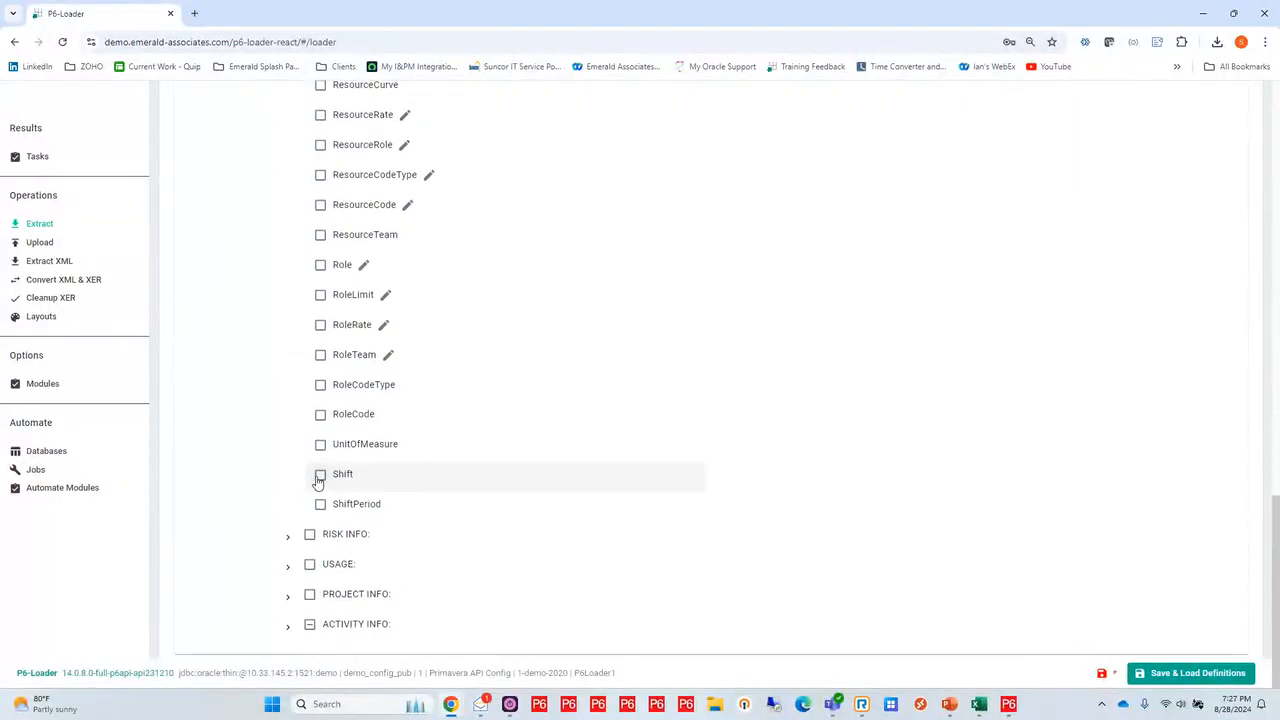
left_click(320, 474)
left_click(320, 505)
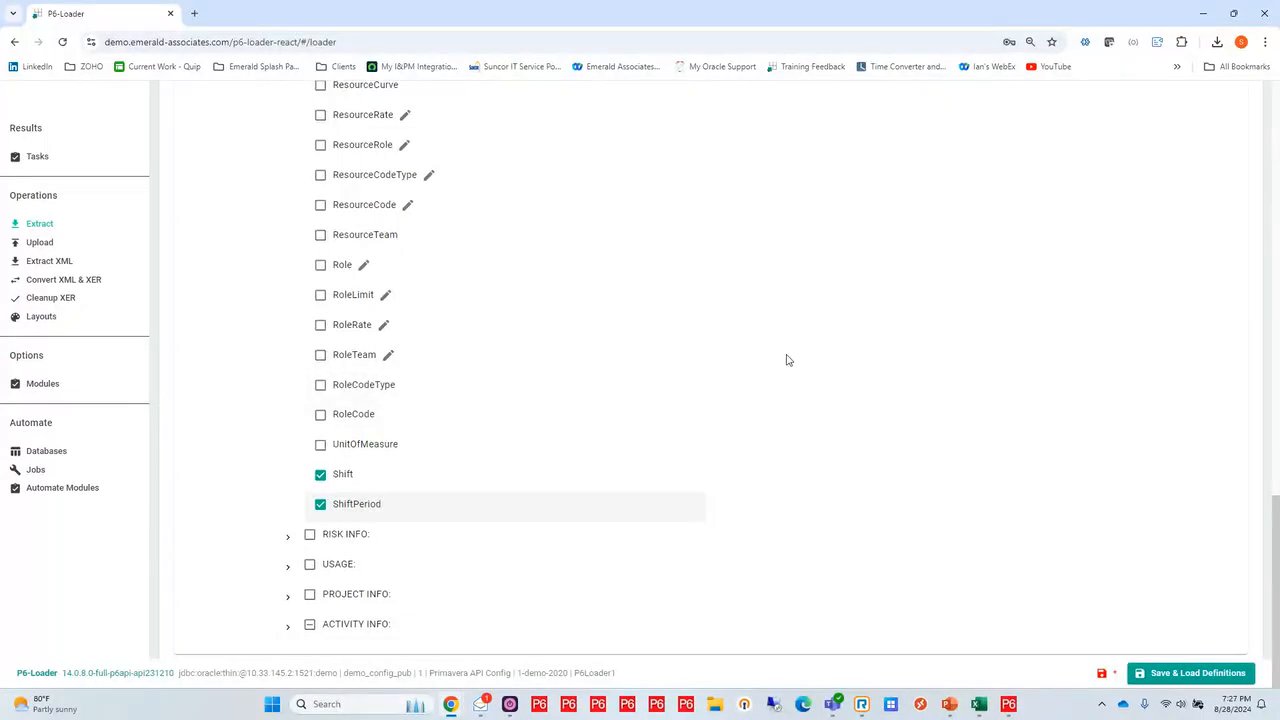
Run the extraction, download the resulting workbook and view its Shift sheet in Excel
scroll(787, 360, "up", 10)
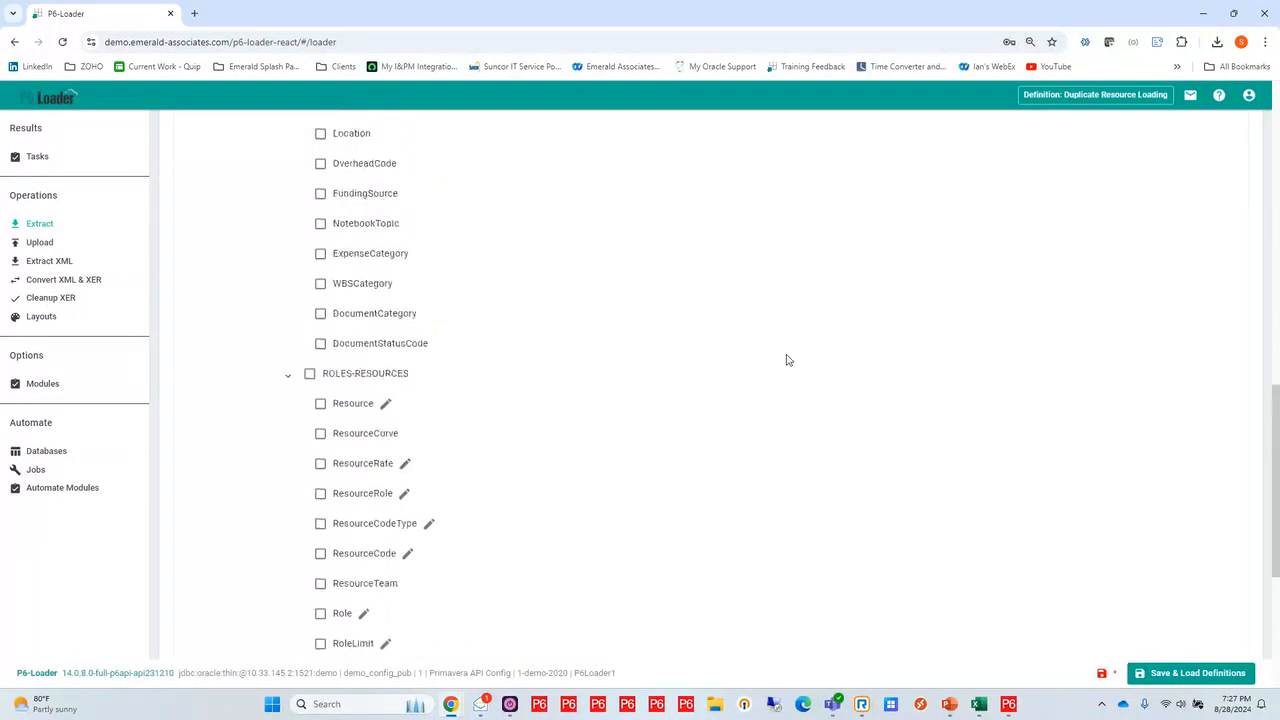
scroll(787, 360, "up", 3)
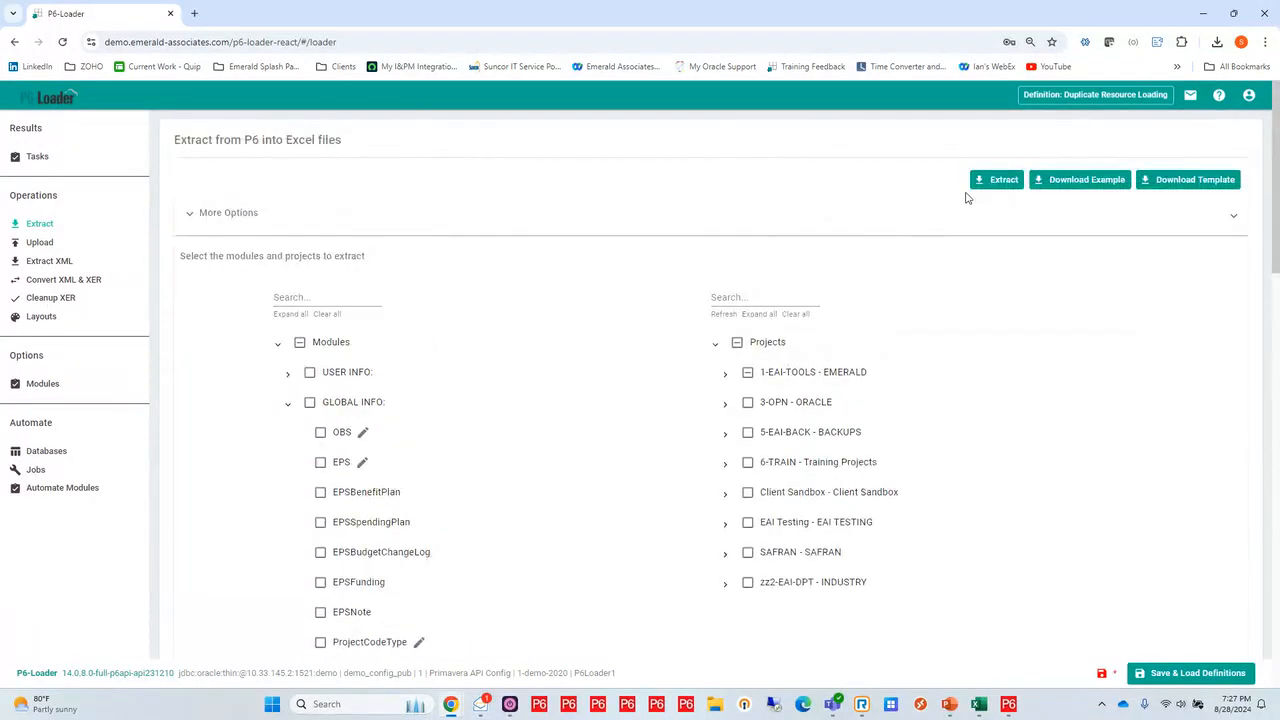
left_click(1005, 180)
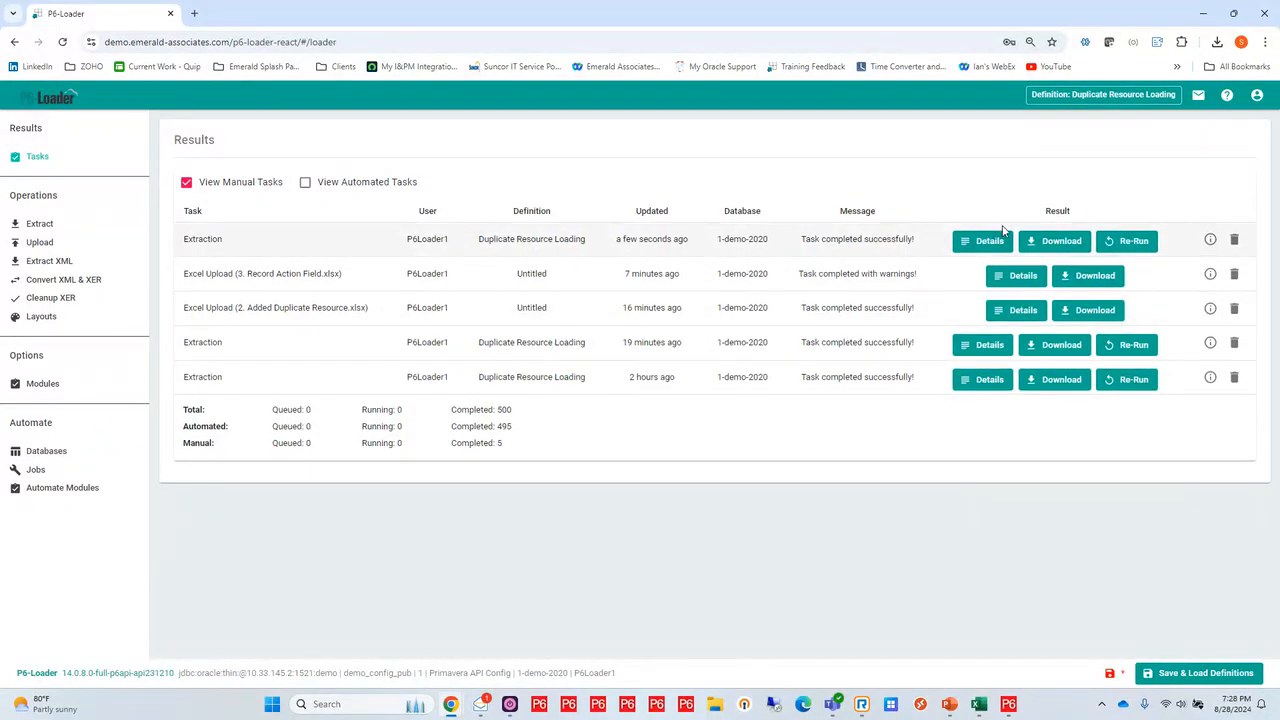
left_click(1055, 241)
key("alt+Tab")
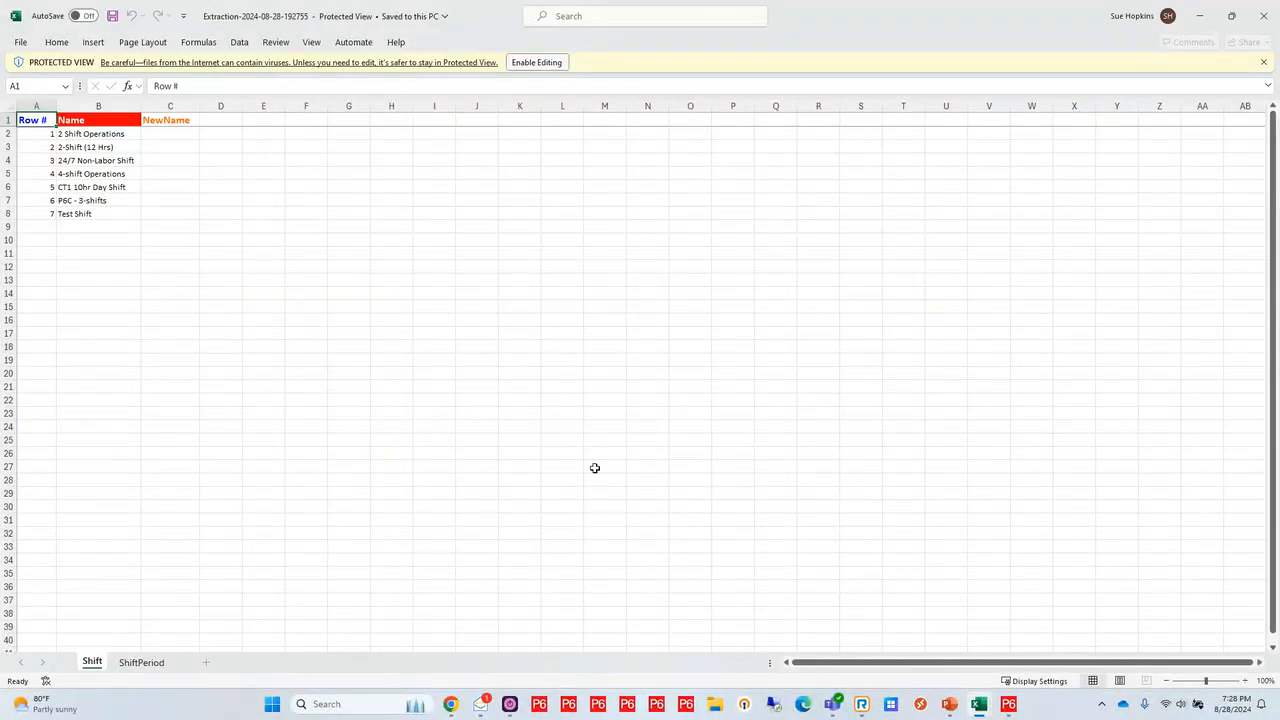
Enable editing in the extracted workbook and view the ShiftPeriod sheet's shift names and start hours
left_click(537, 62)
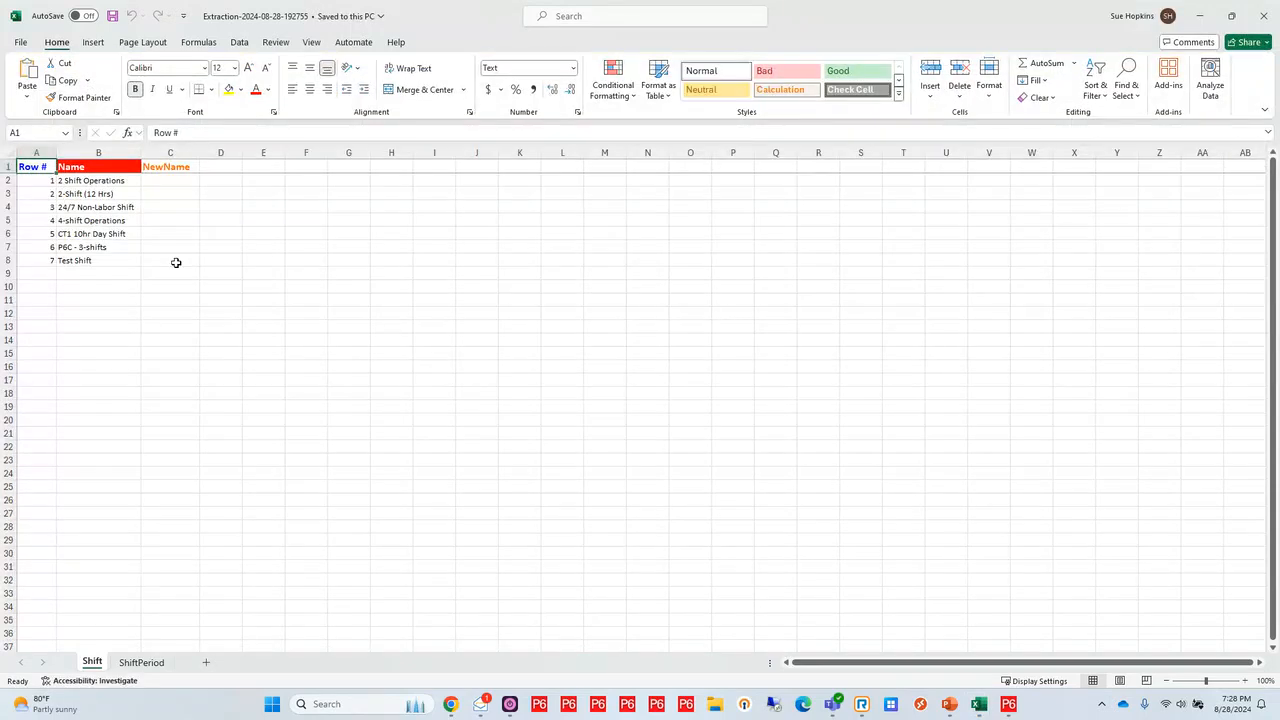
left_click(143, 663)
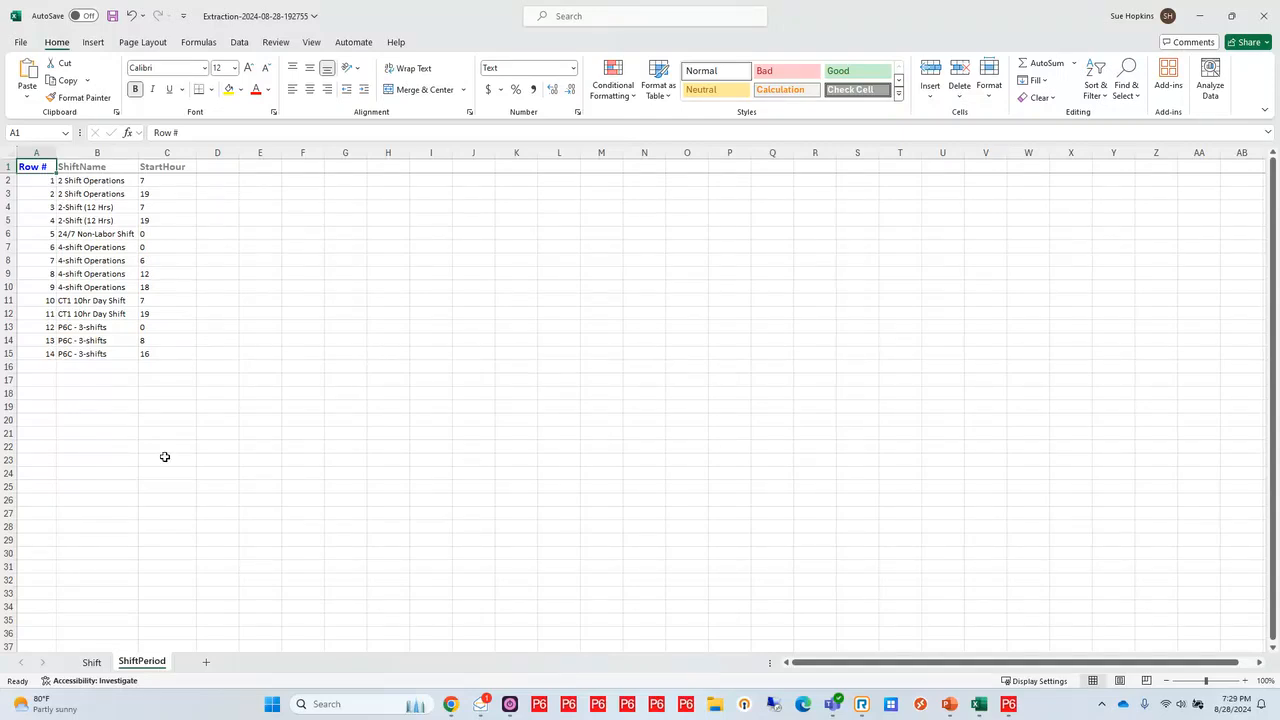
Switch to P6-Loader in Chrome and load the <CLEAR> feature definition, discarding the pending changes
left_click(450, 705)
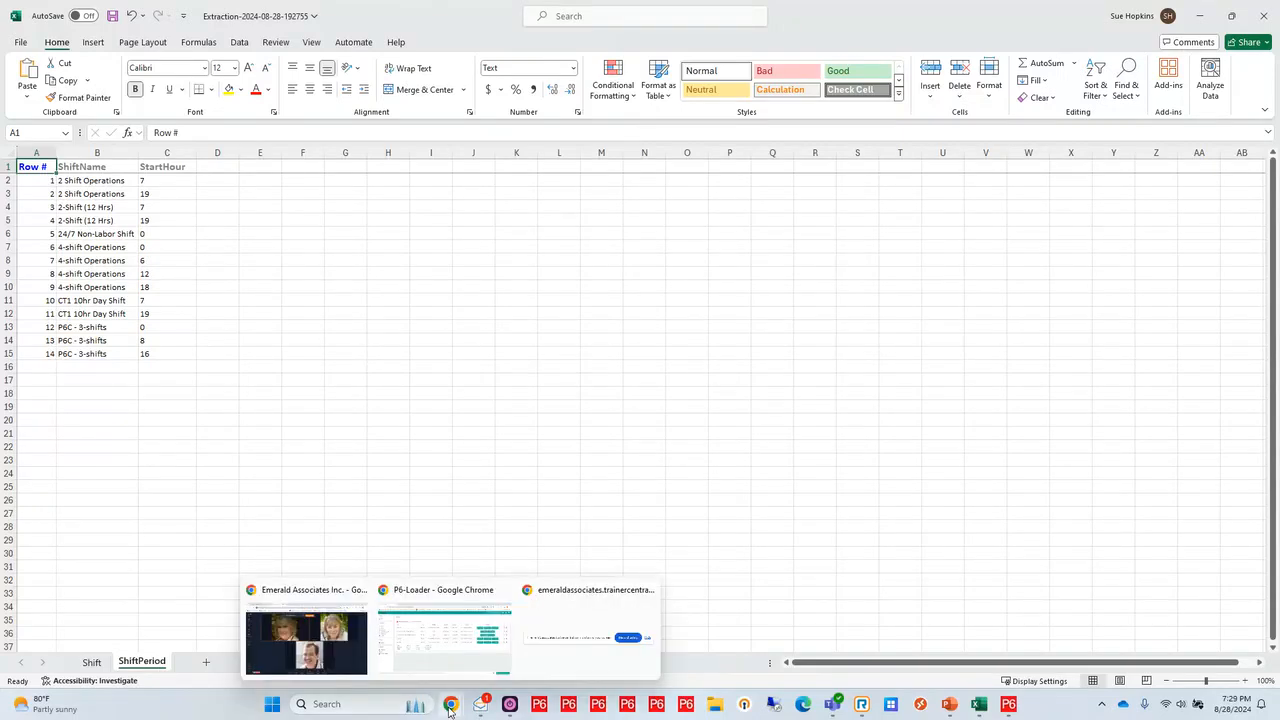
left_click(449, 620)
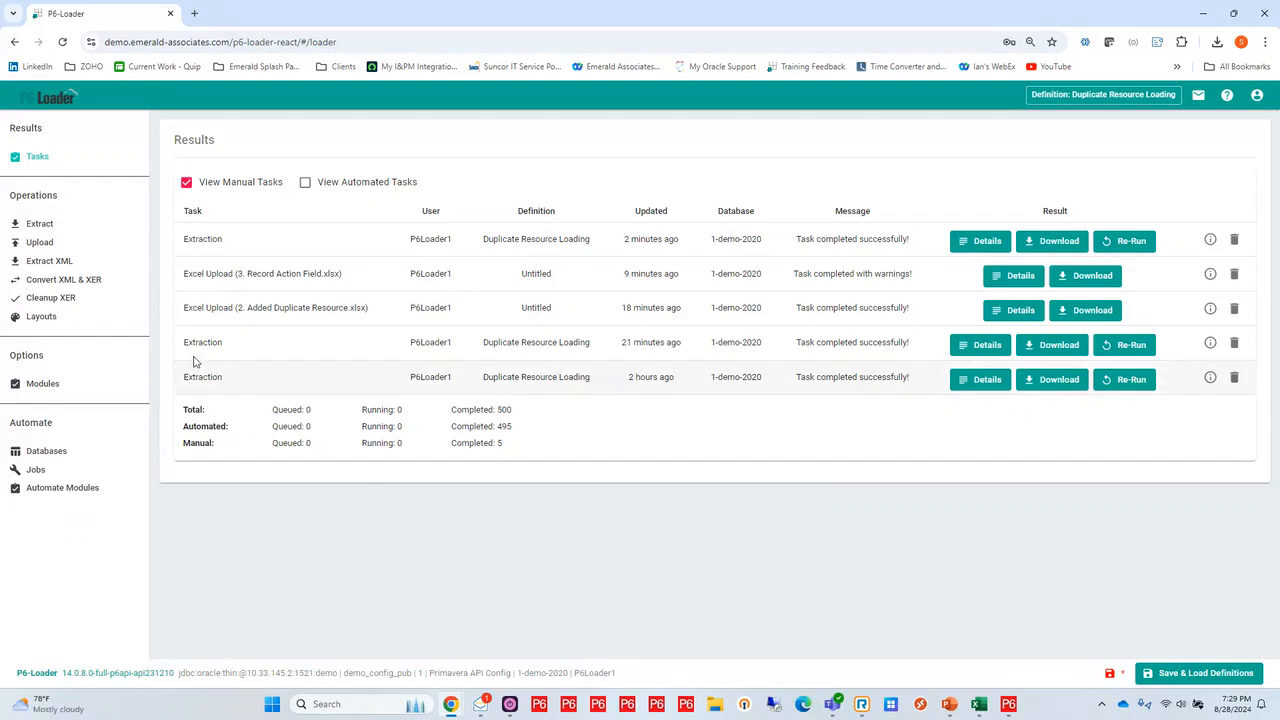
left_click(40, 225)
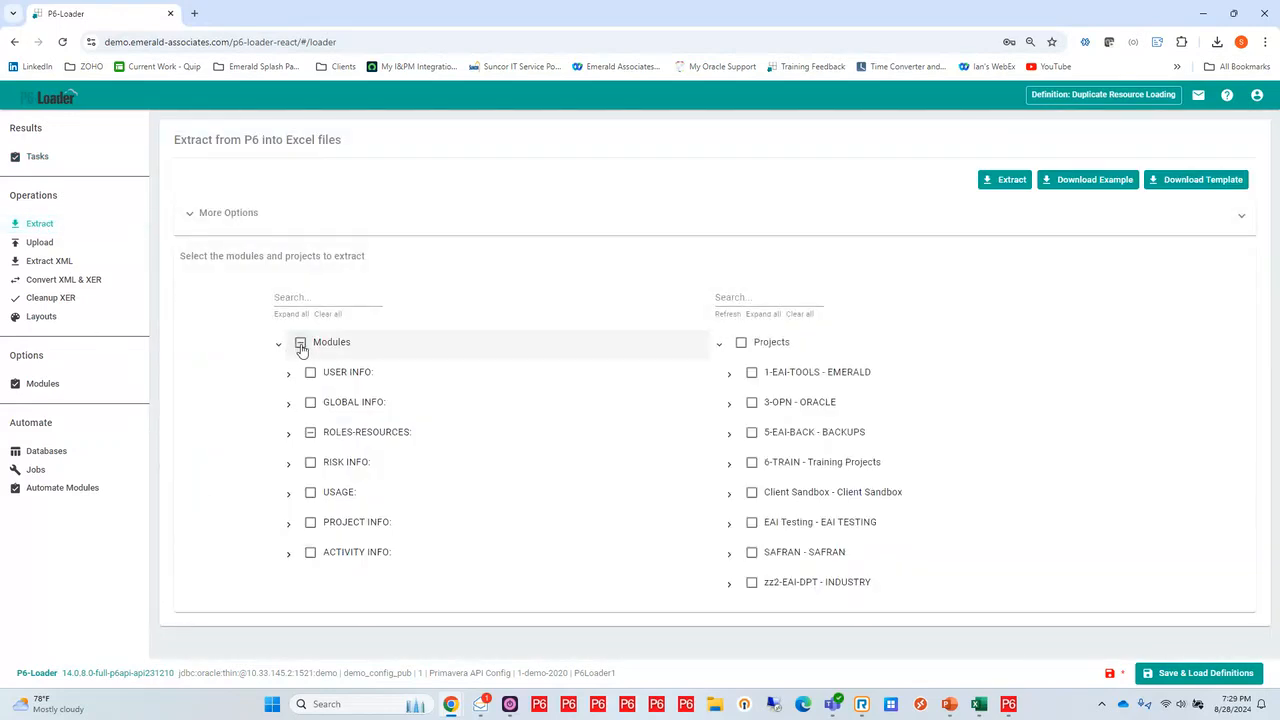
left_click(300, 343)
left_click(300, 345)
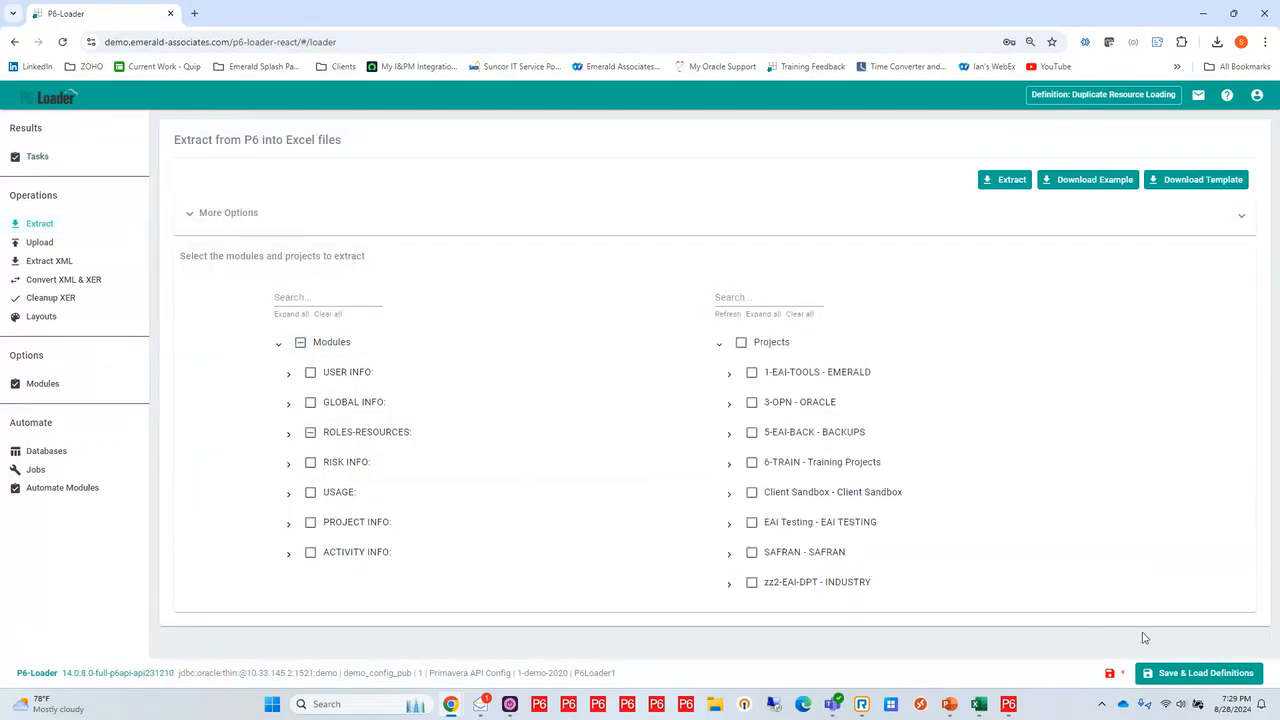
left_click(1190, 677)
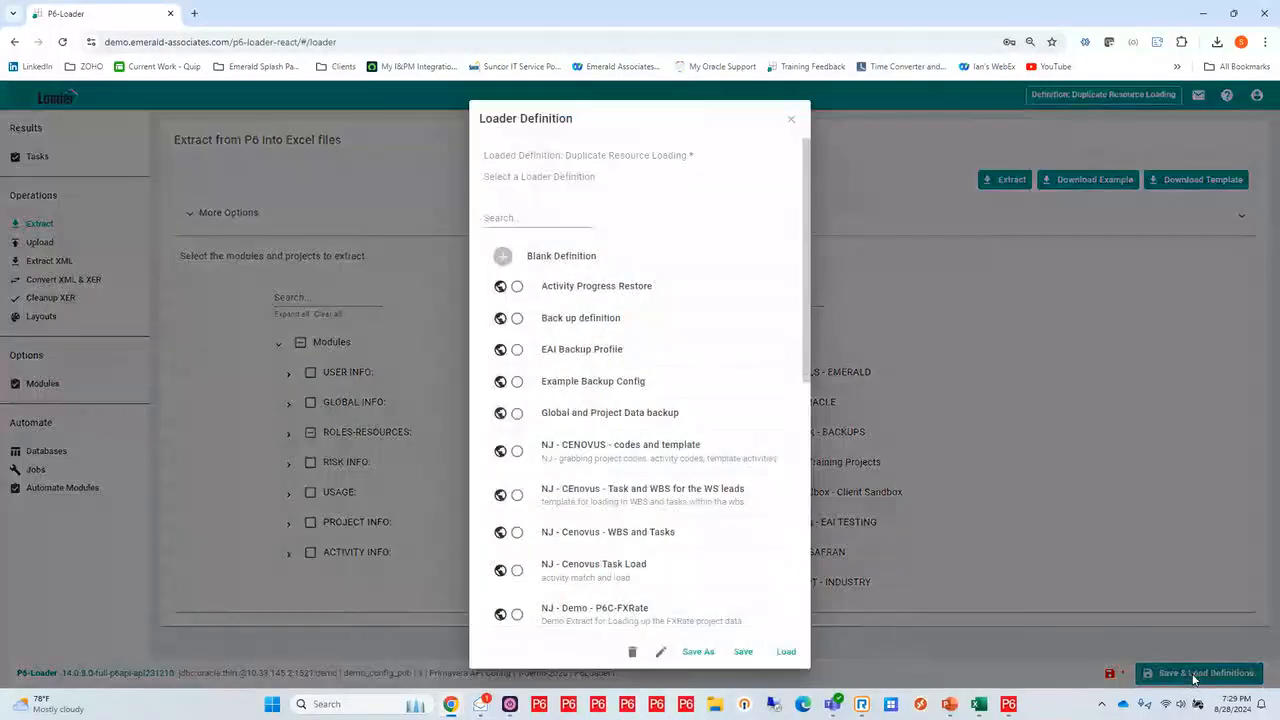
scroll(670, 525, "down", 5)
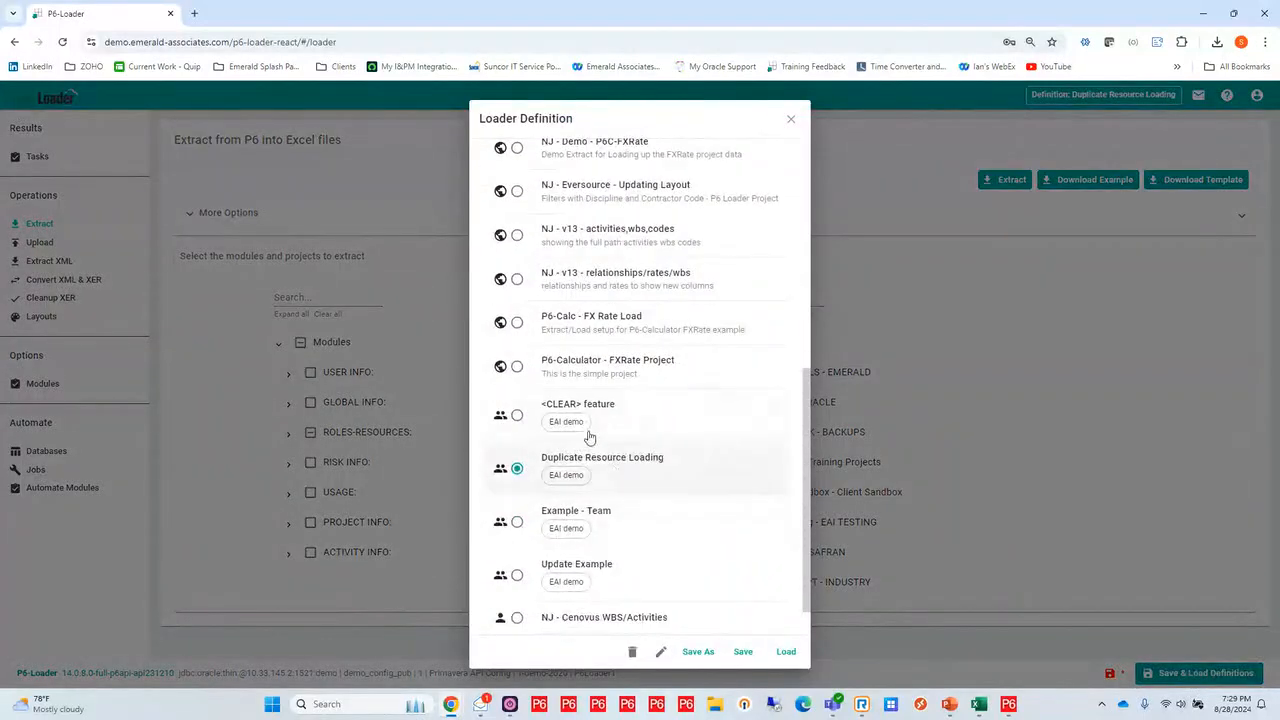
left_click(530, 420)
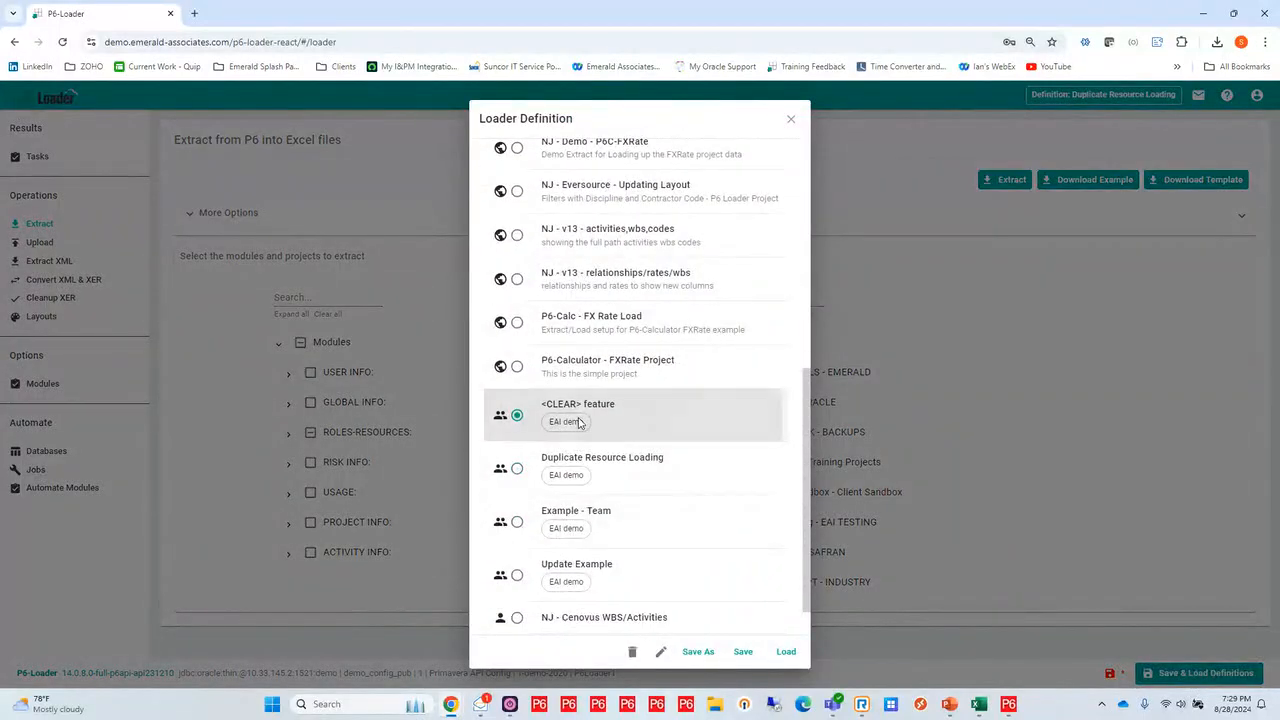
left_click(786, 655)
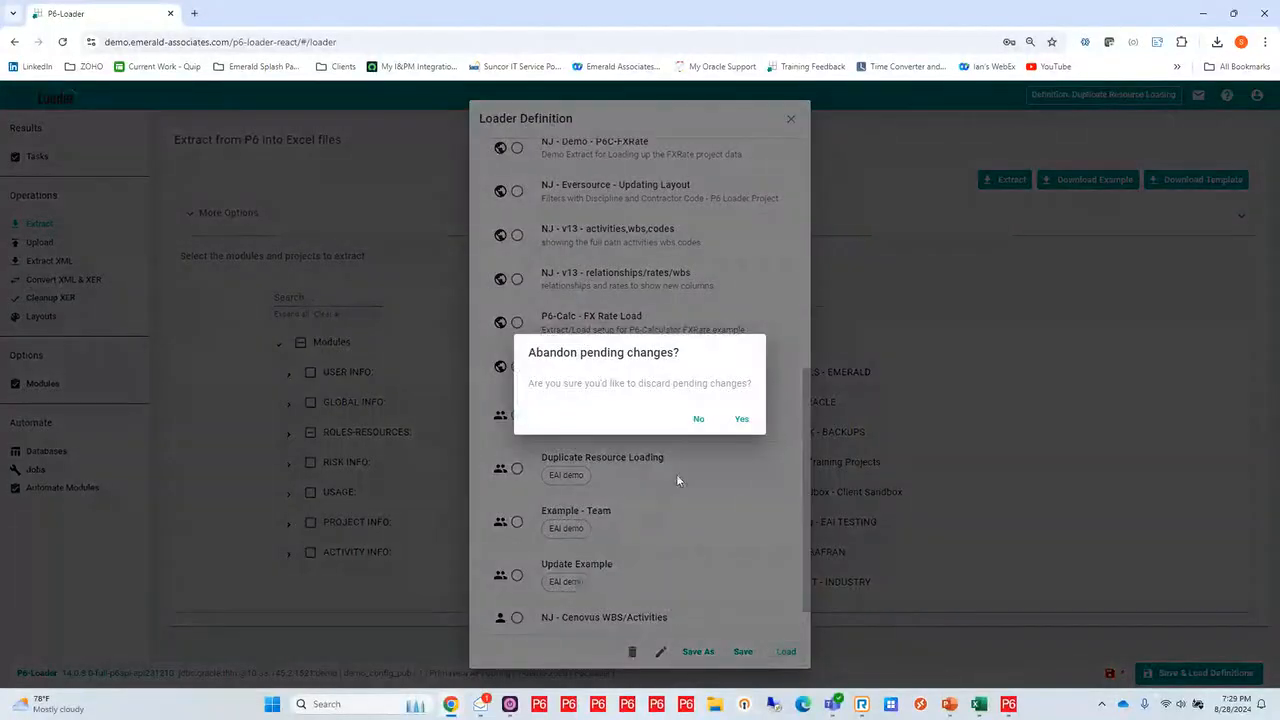
left_click(740, 419)
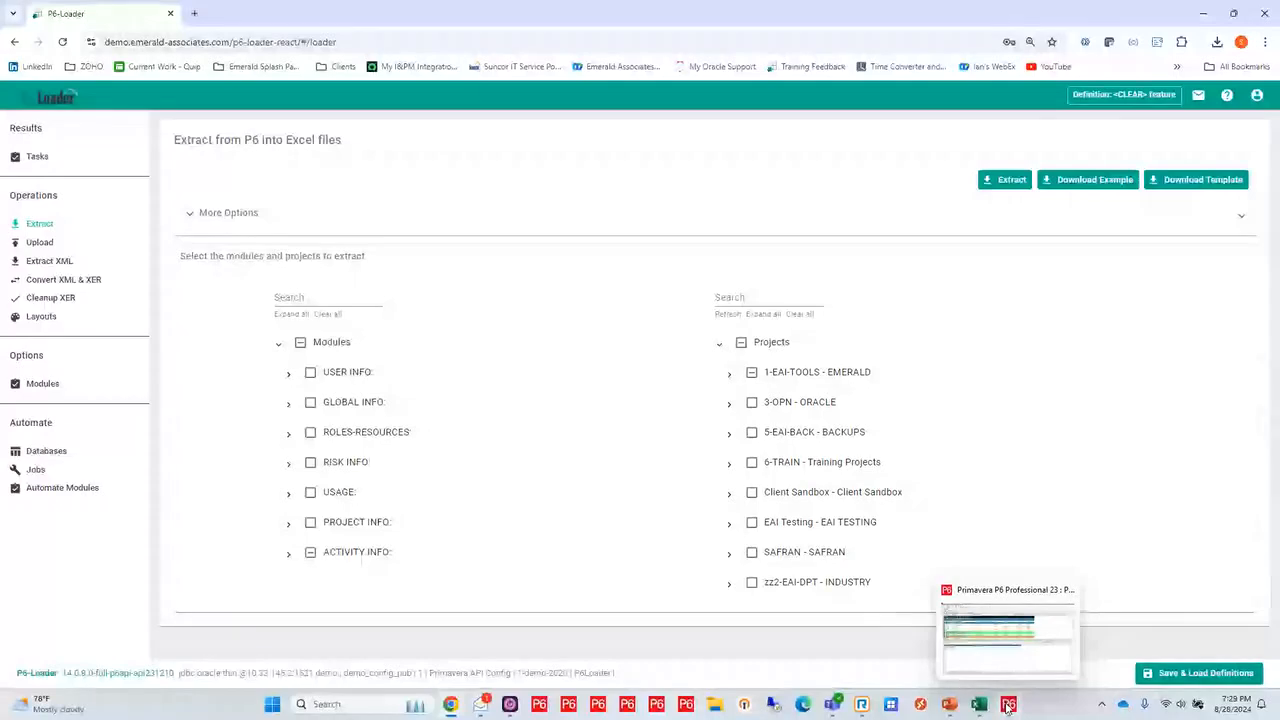
Switch to Primavera P6 and open the project P6L-v14-CLEAR from the V14 - What's New group
left_click(1008, 704)
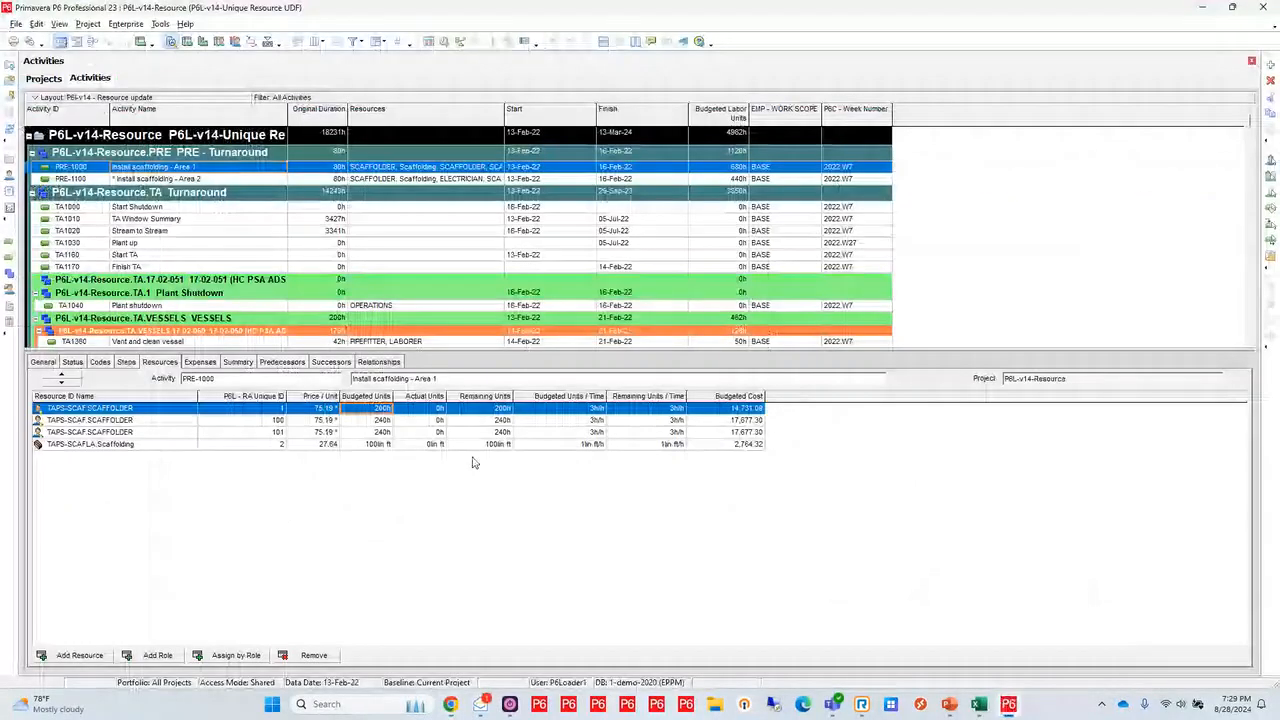
left_click(43, 79)
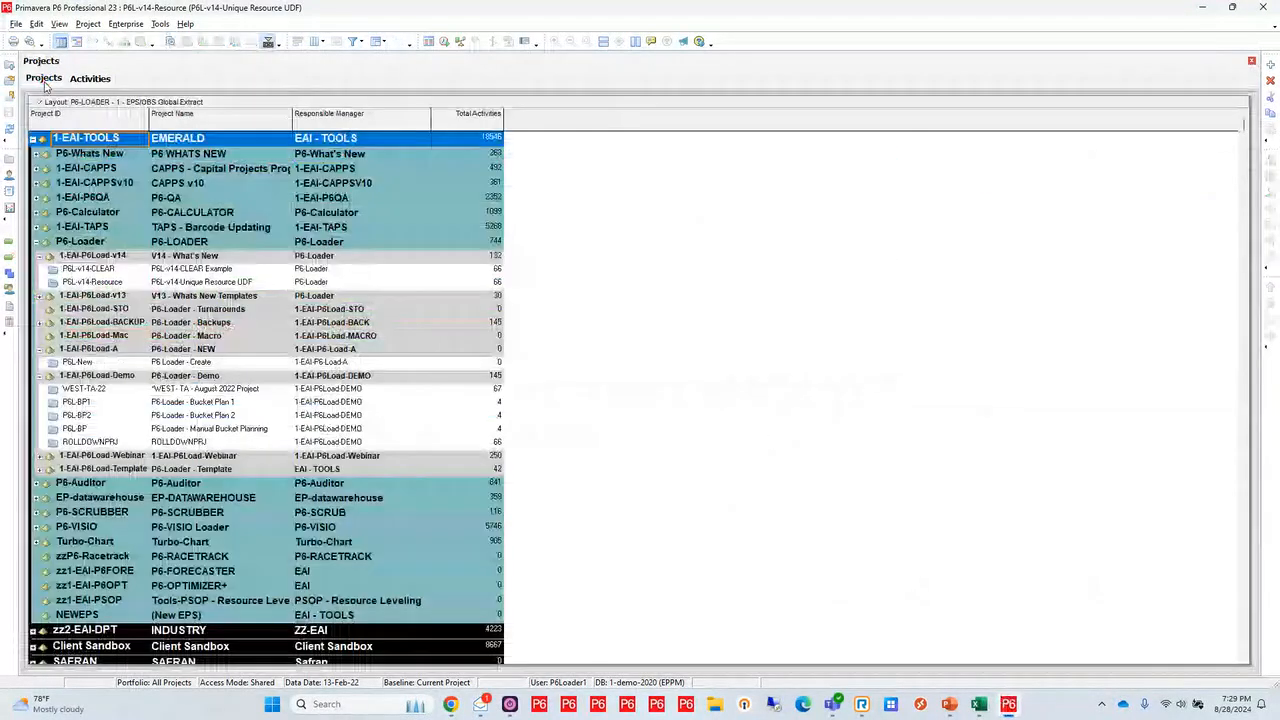
left_click(145, 269)
right_click(145, 270)
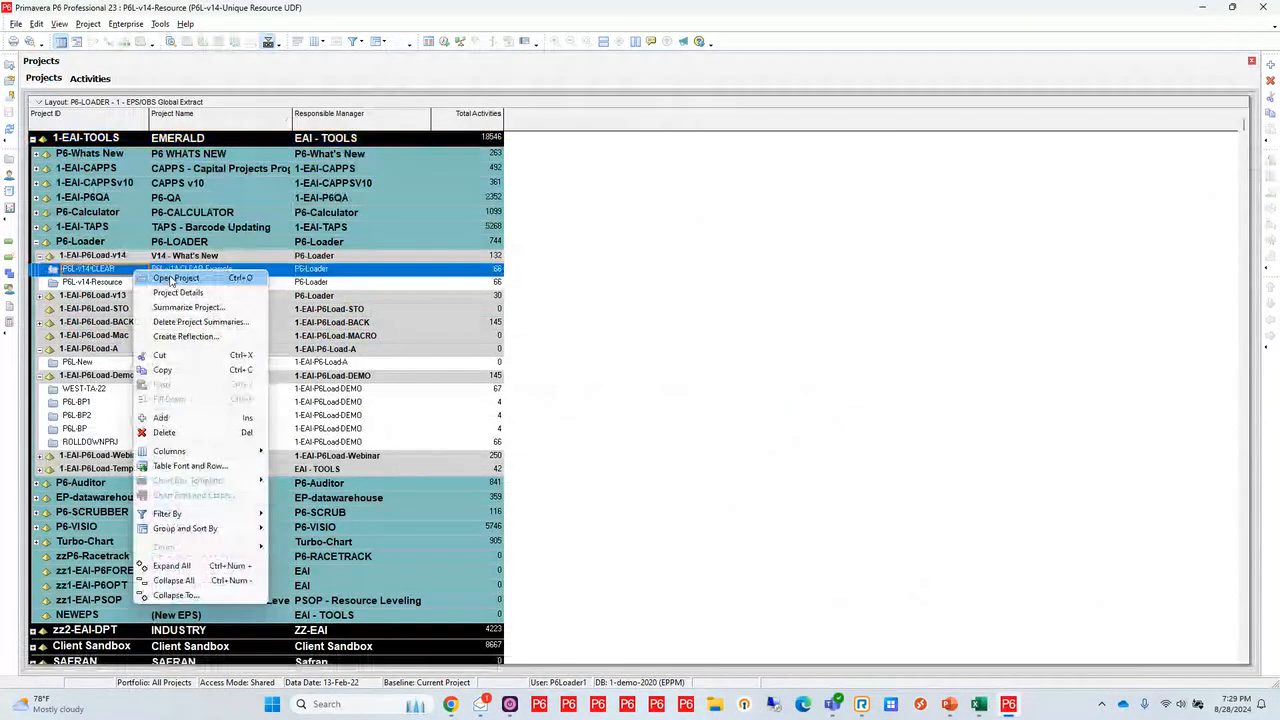
left_click(175, 278)
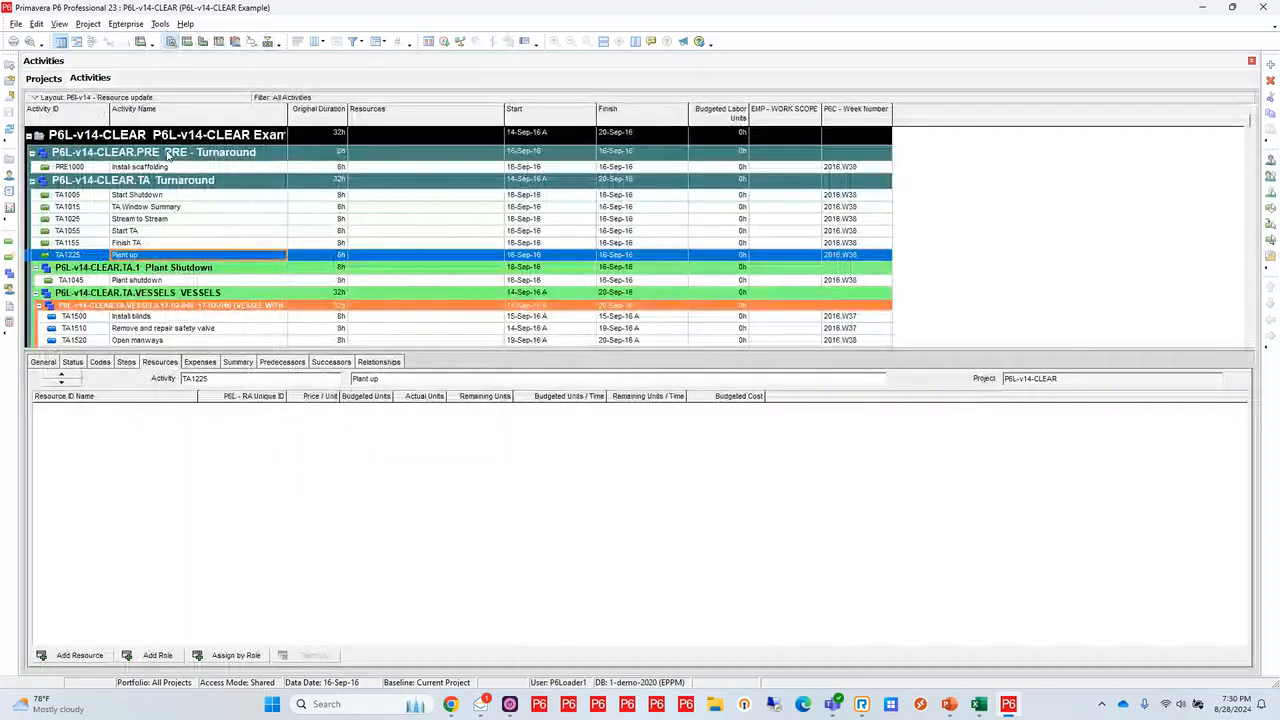
Apply the P6L - CLEAR example layout to the activities and select the Comments / Notes value of POST1235
left_click(100, 98)
mouse_move(150, 112)
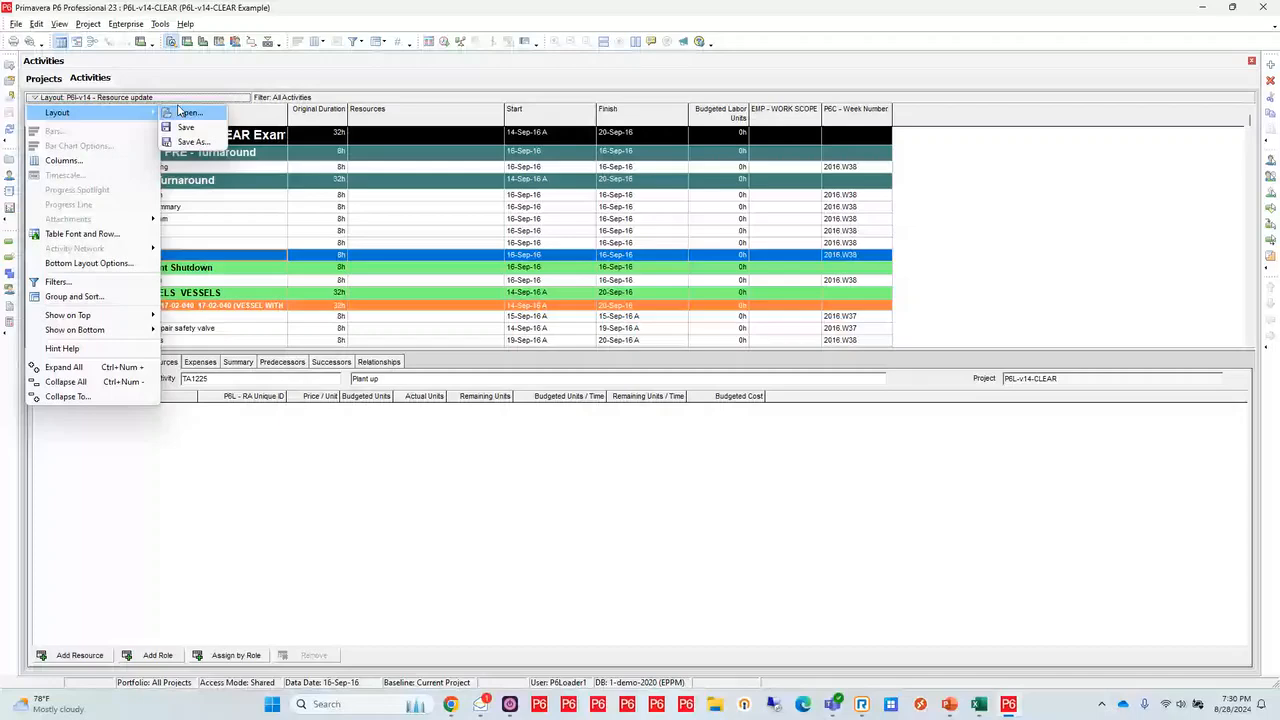
left_click(180, 112)
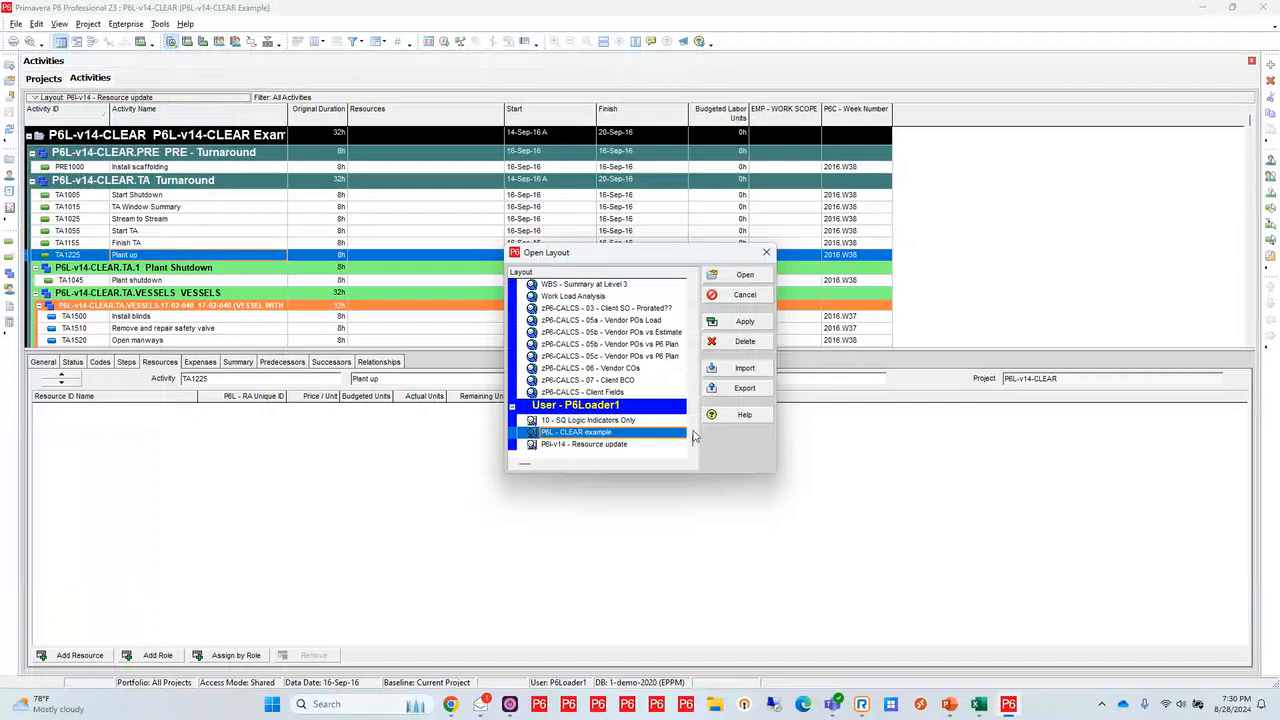
left_click(738, 275)
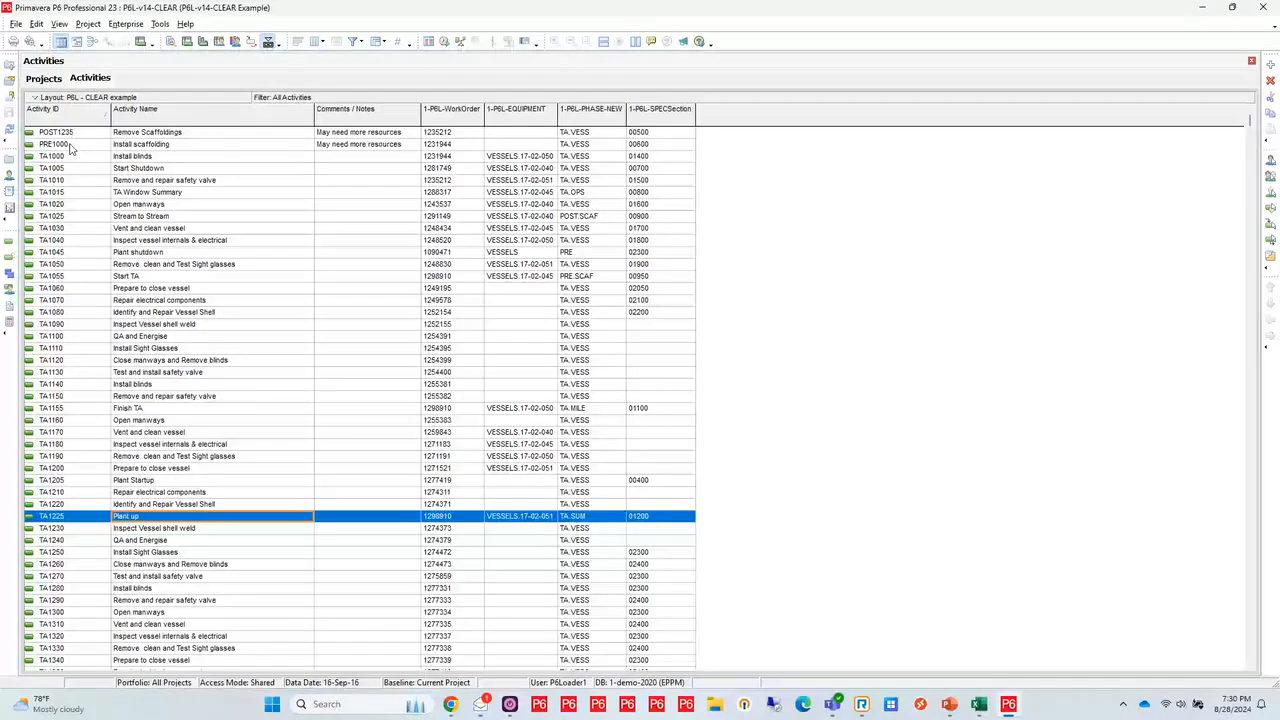
left_click(377, 134)
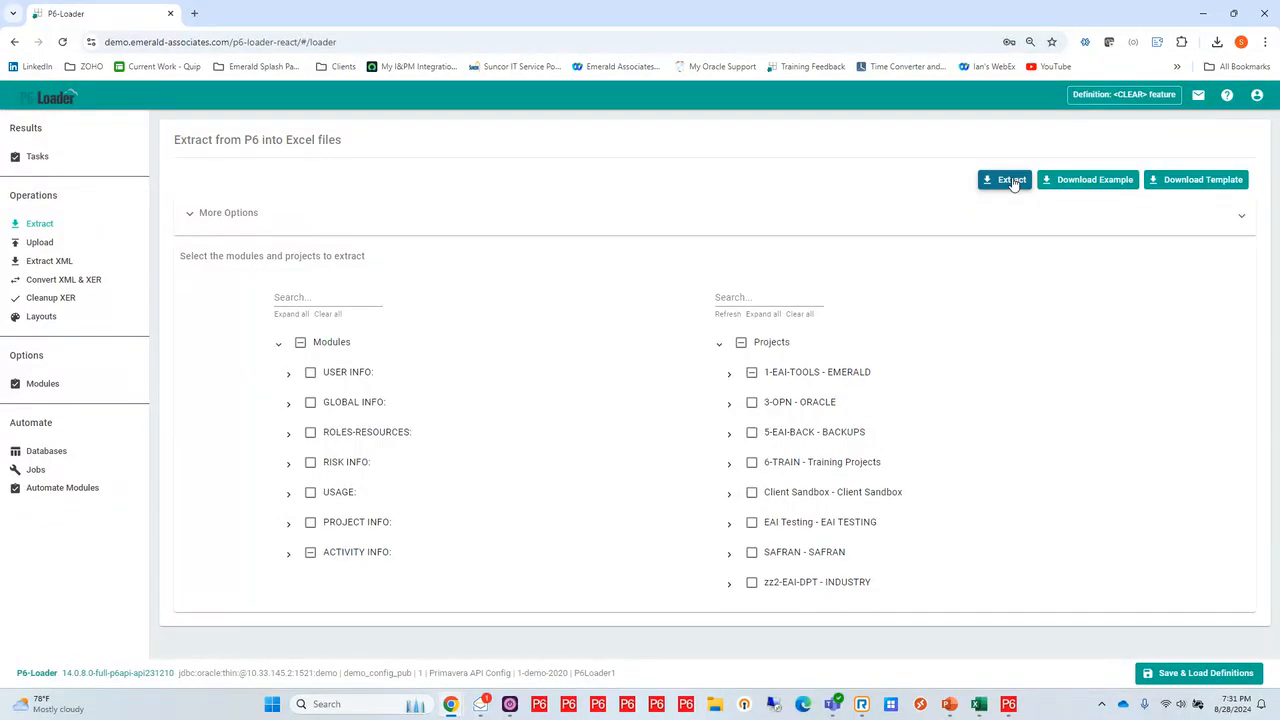
Run the <CLEAR> feature extraction in P6-Loader, download the workbook and enable editing on it in Excel
left_click(1012, 181)
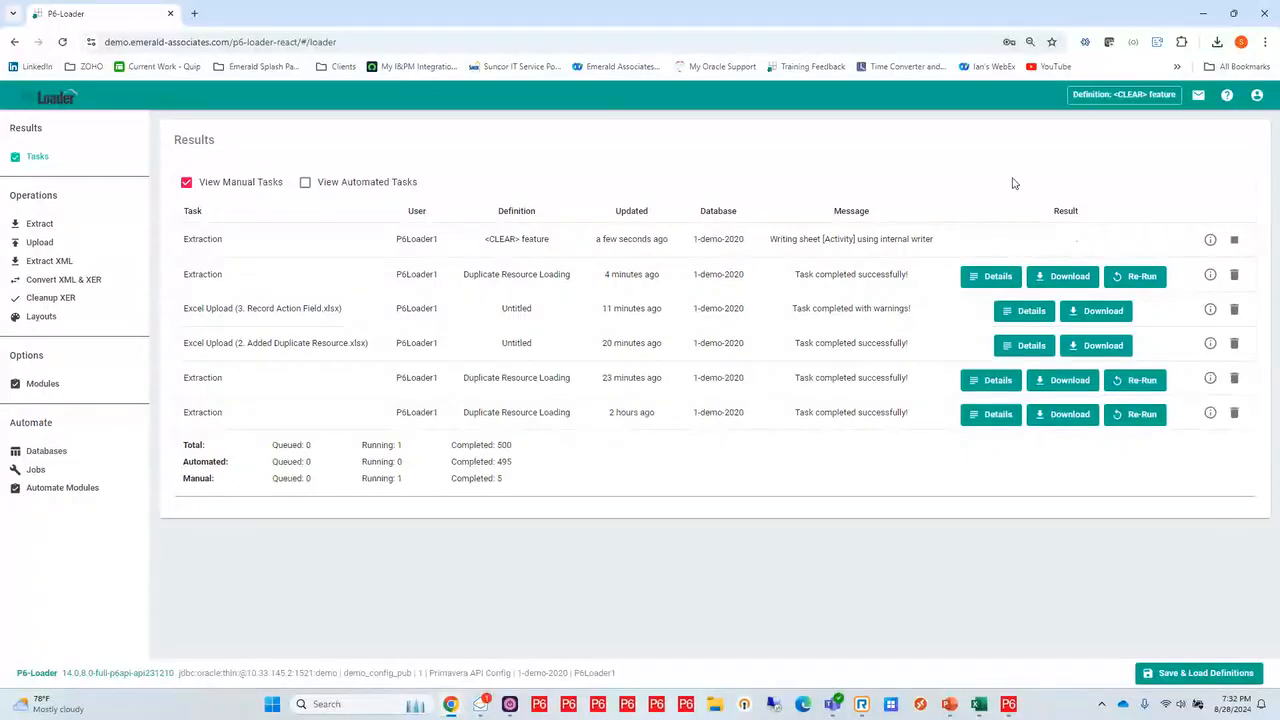
left_click(1062, 243)
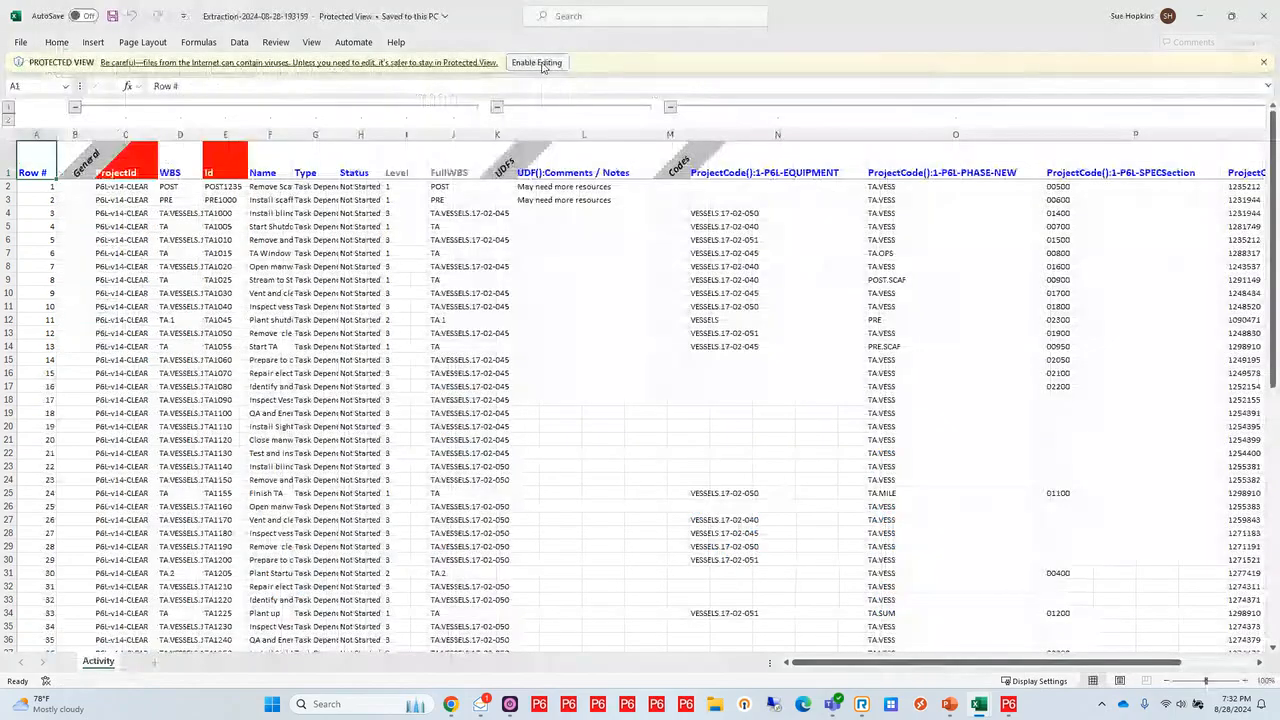
left_click(537, 62)
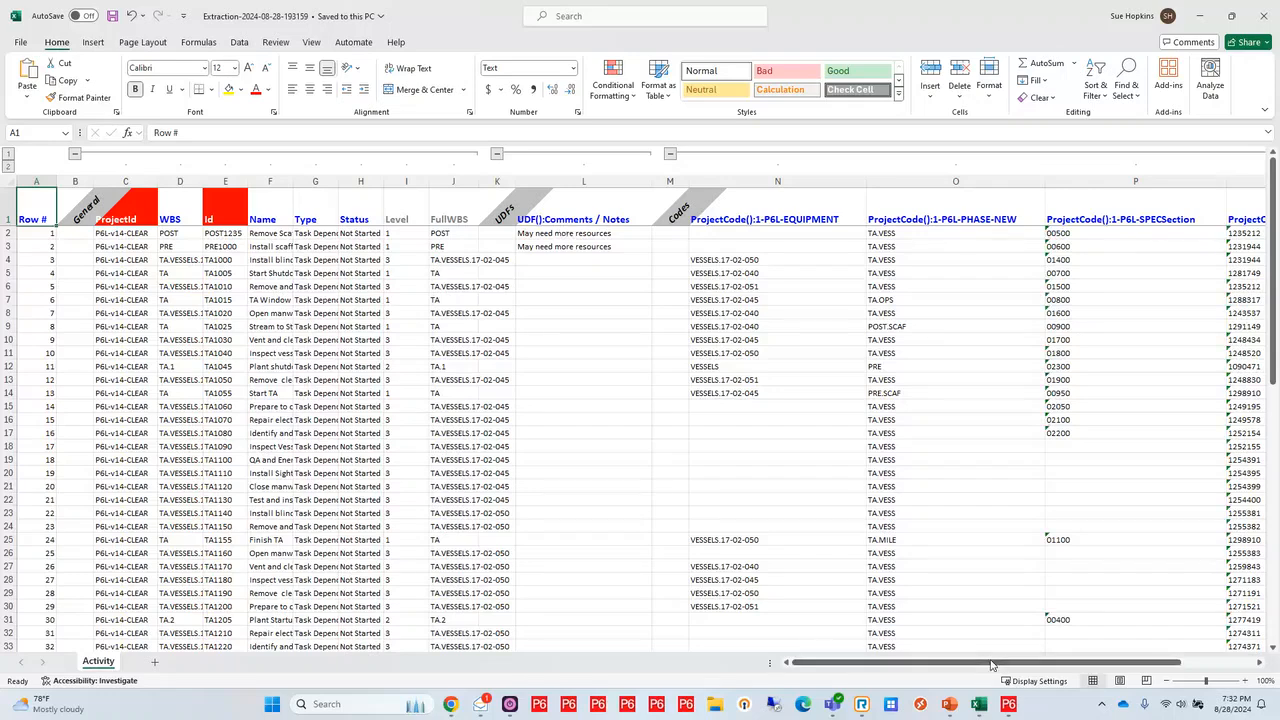
Move the ProjectCode():1-P6L-WorkOrder column in front of the 1-P6L-EQUIPMENT column on the Activity sheet
left_click(1158, 649)
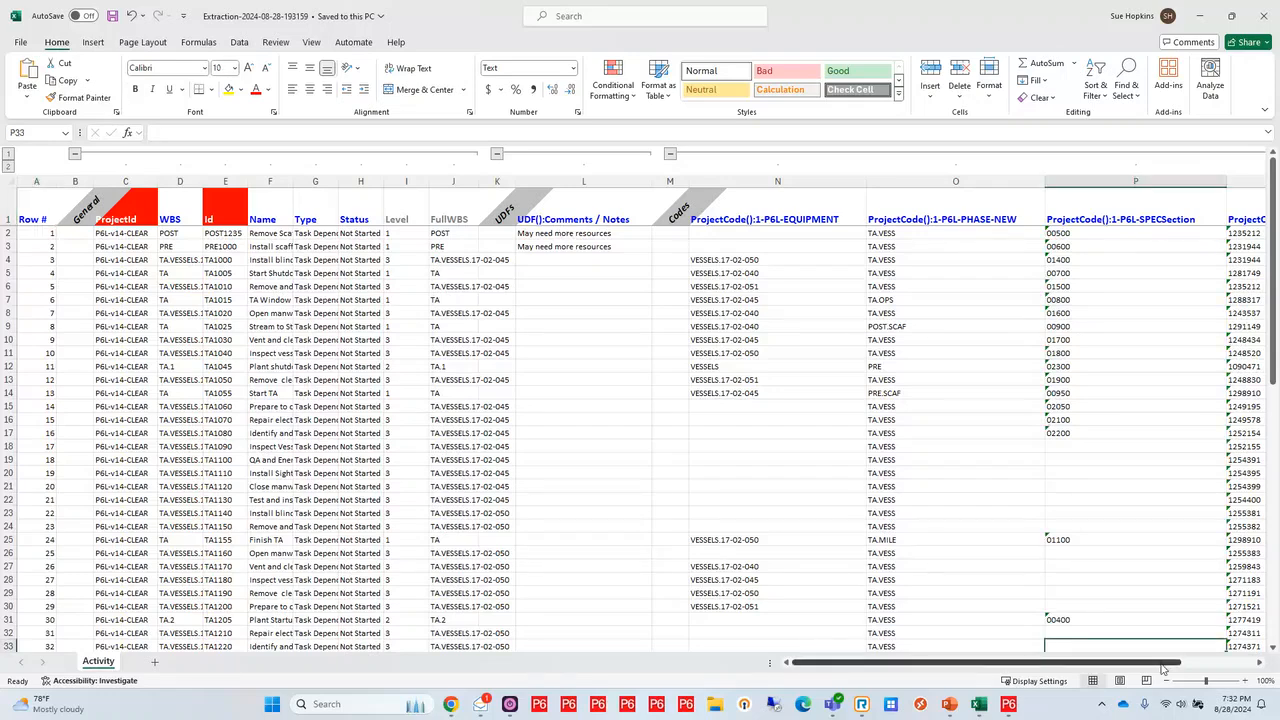
scroll(1163, 669, "right", 3)
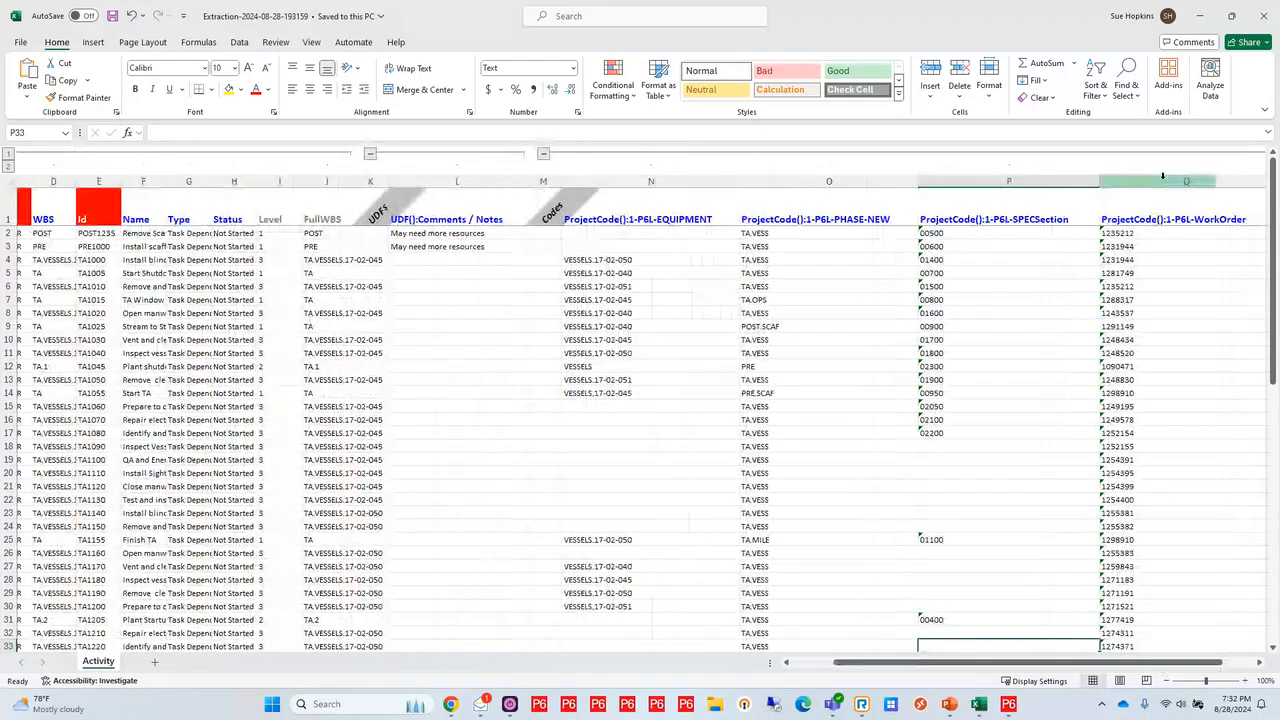
right_click(1162, 176)
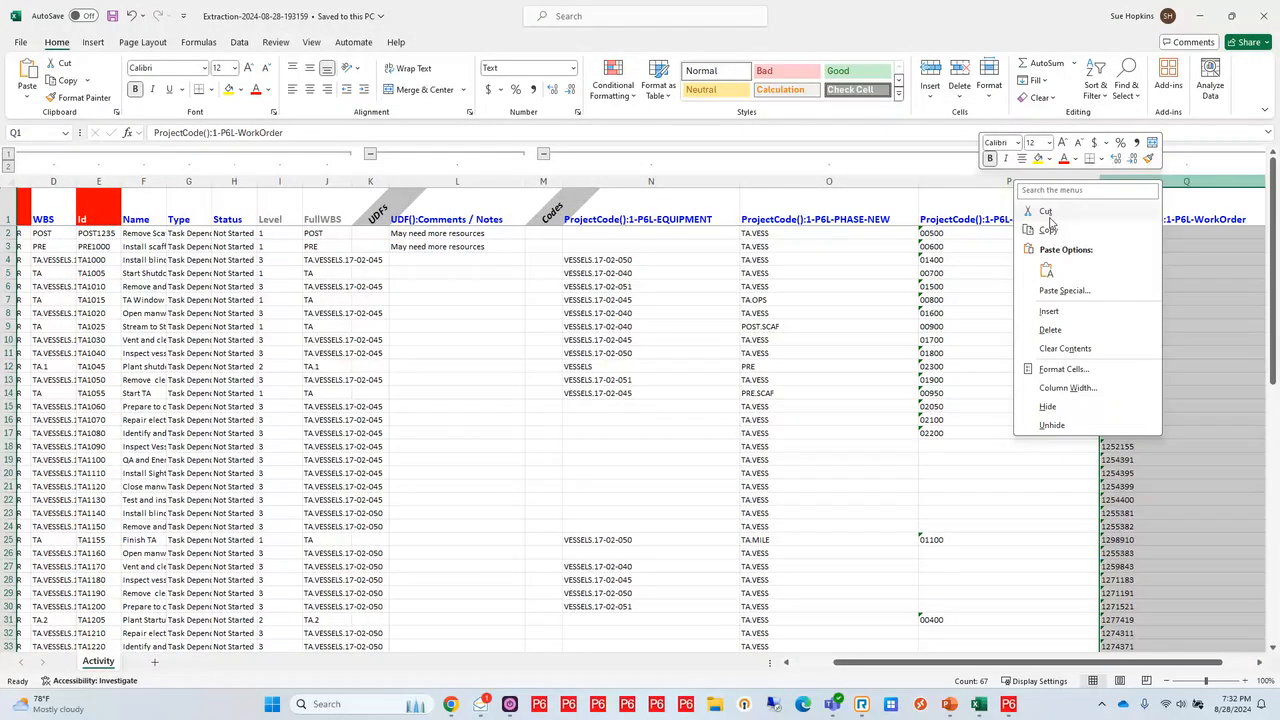
left_click(1046, 212)
right_click(613, 181)
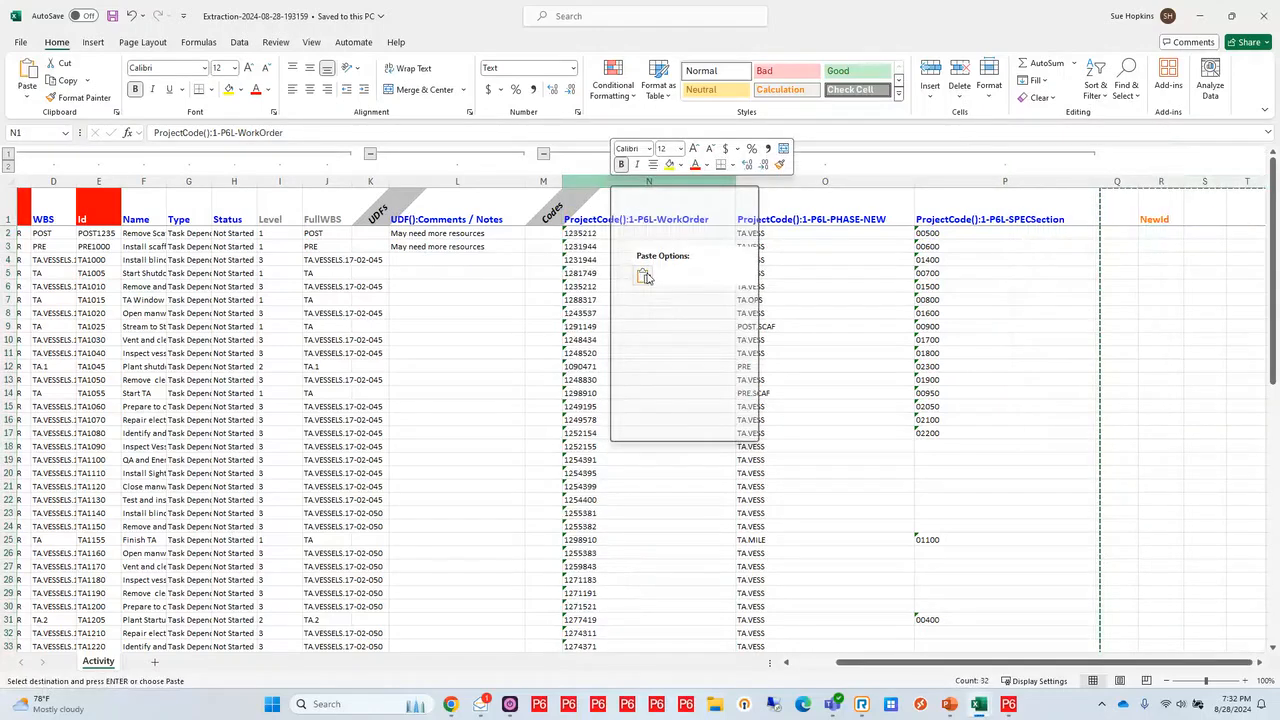
left_click(670, 318)
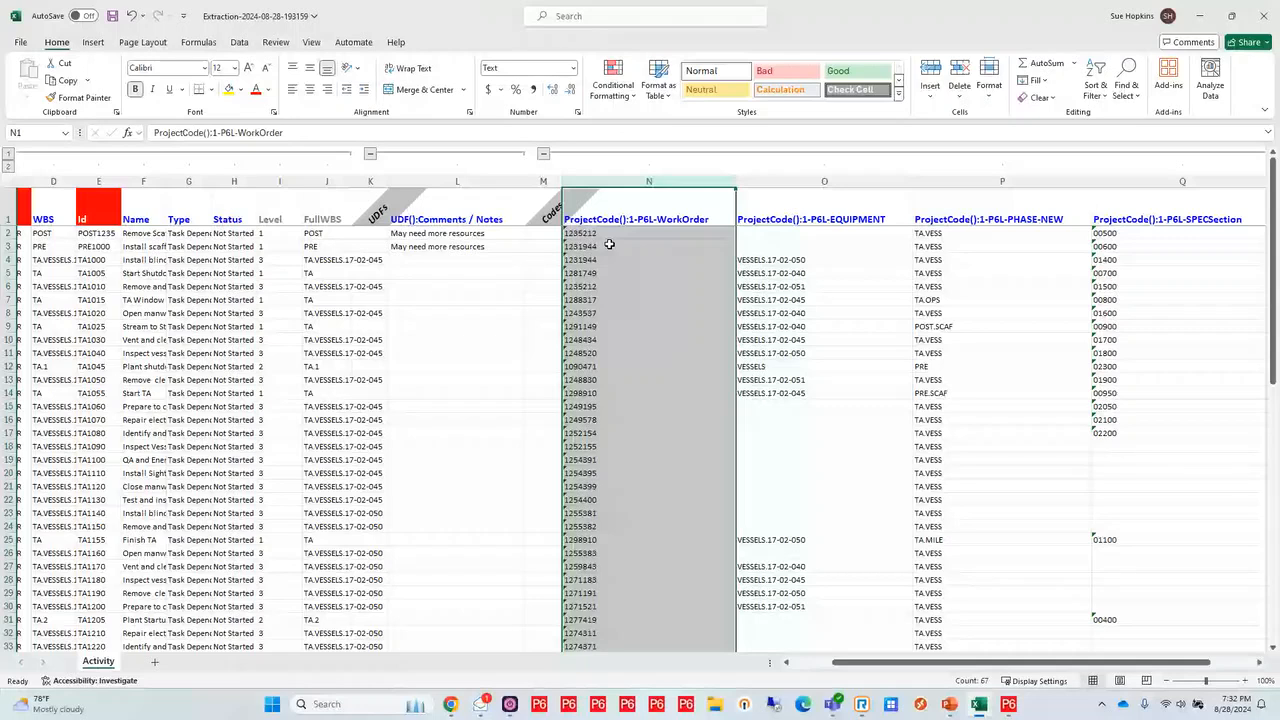
Enter <CLEAR> in the Comments / Notes and 1-P6L-WorkOrder cells of activities POST1235 and PRE1000
left_click(495, 234)
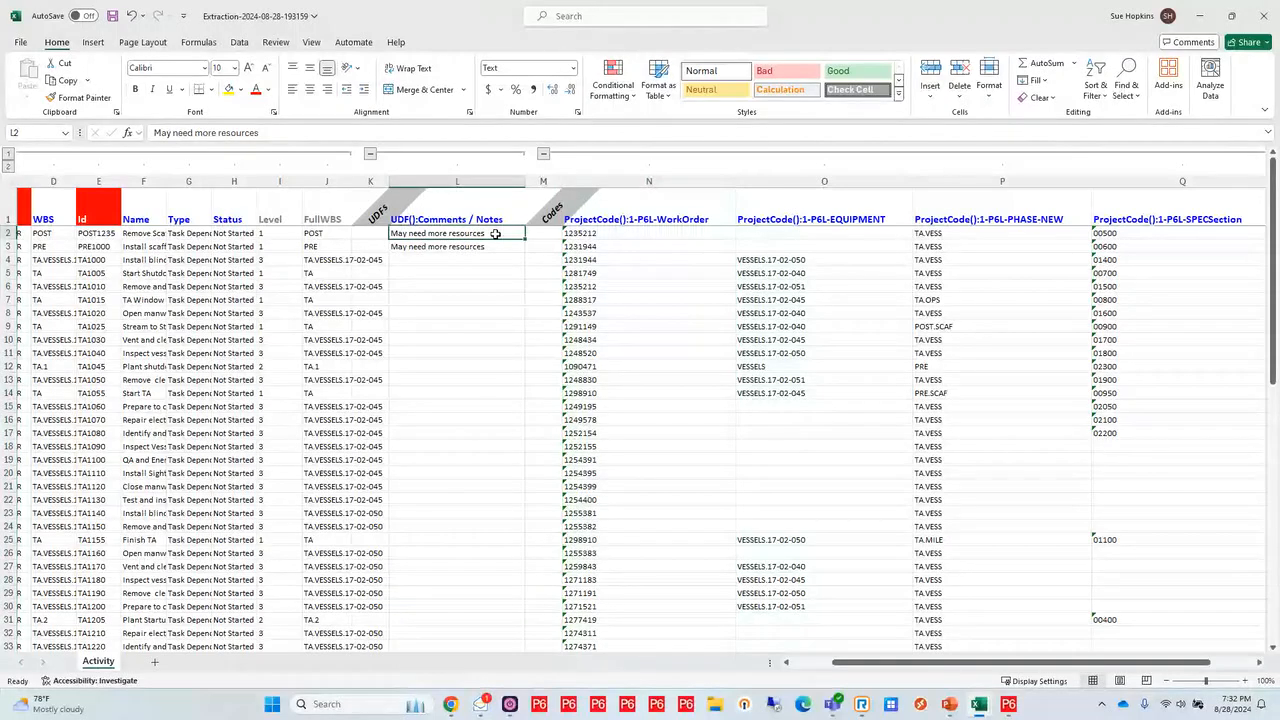
type("<CLEAR")
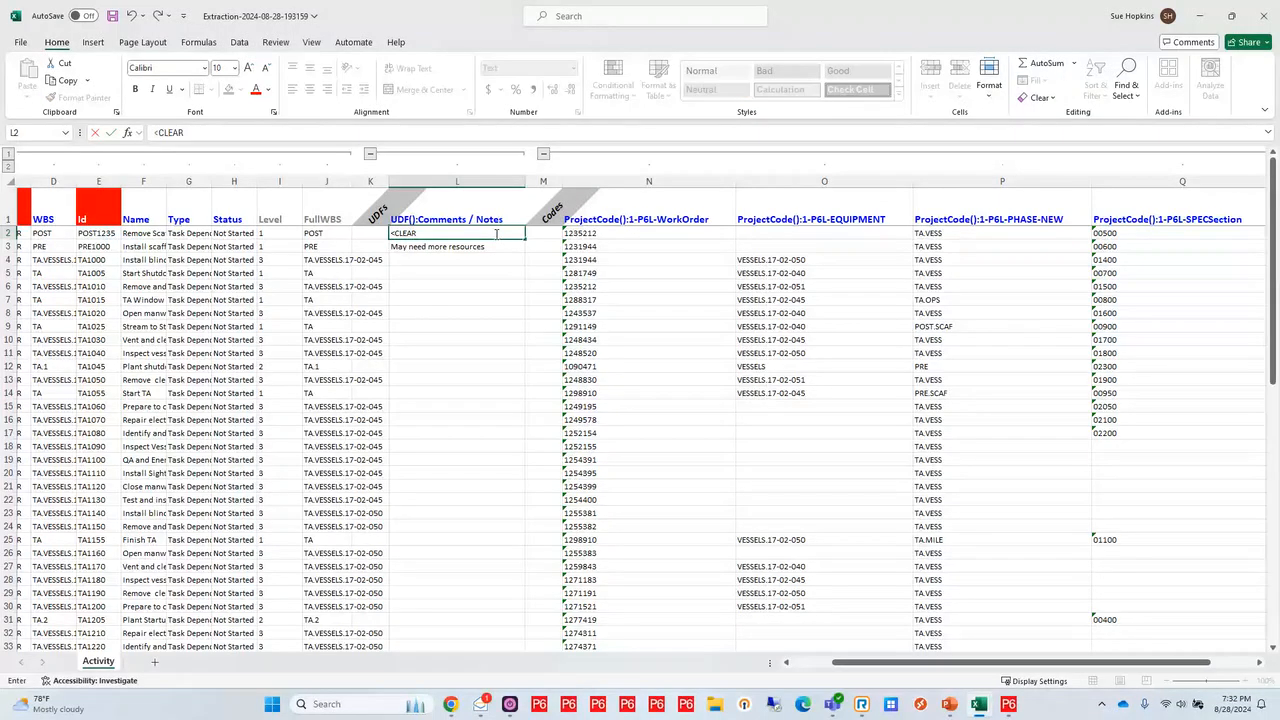
type(">")
key("ctrl+Return")
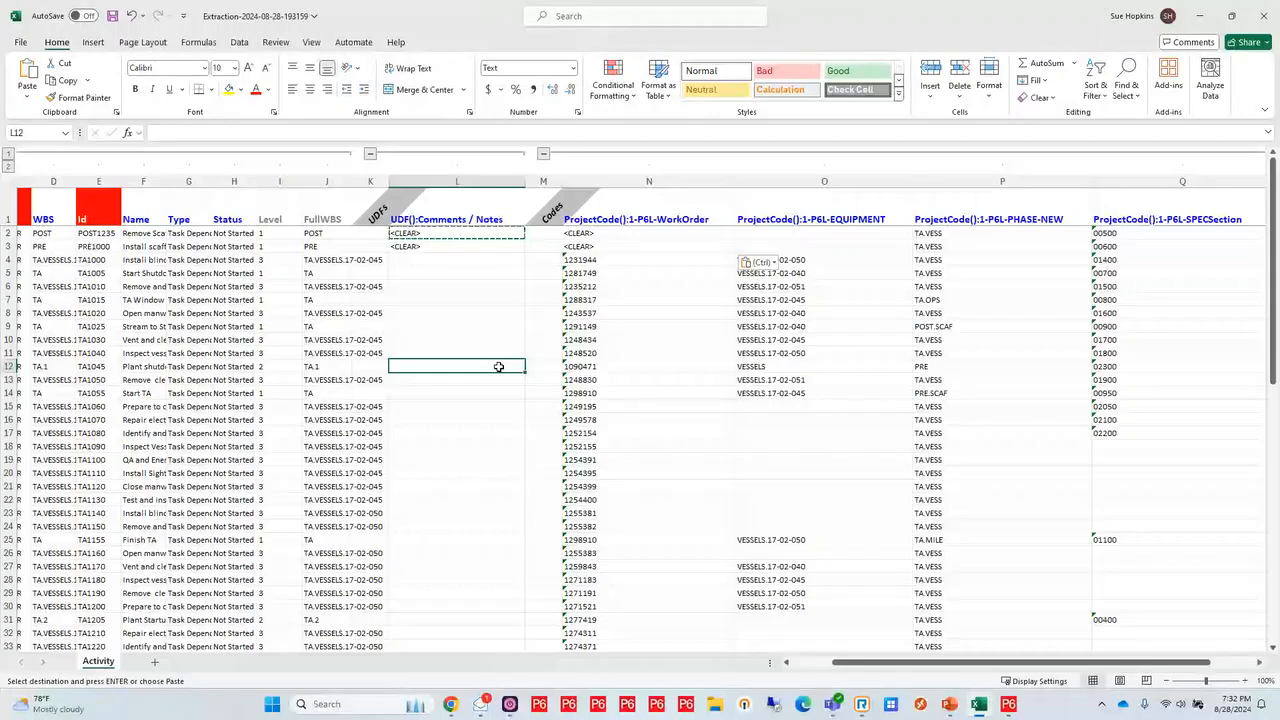
Insert a blank row above activity TA1000 to separate it from the two edited activities
right_click(8, 259)
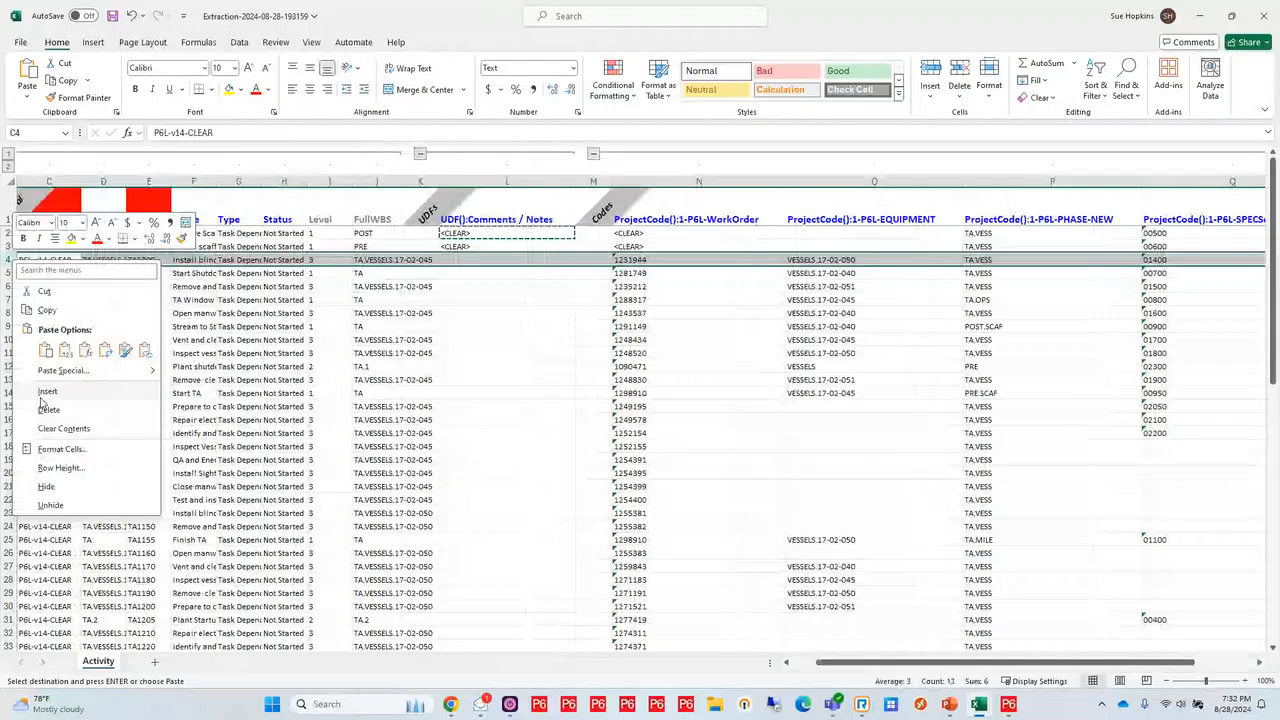
left_click(44, 393)
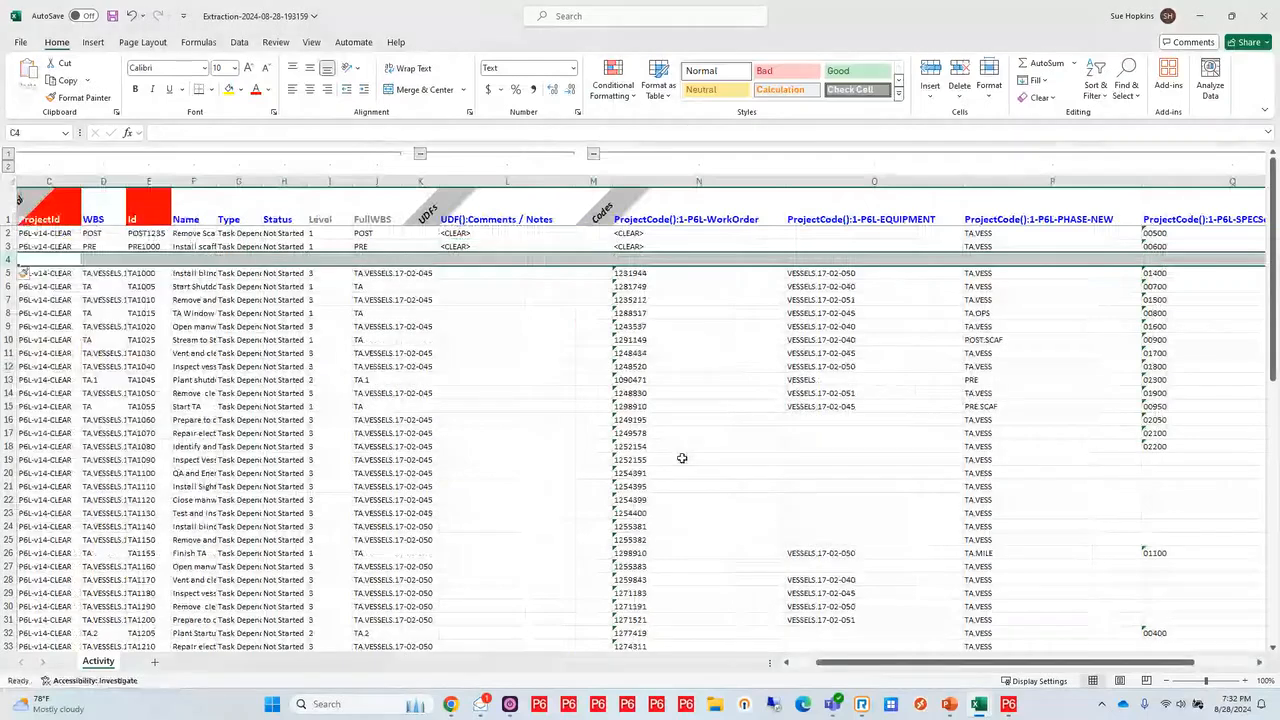
left_click(812, 664)
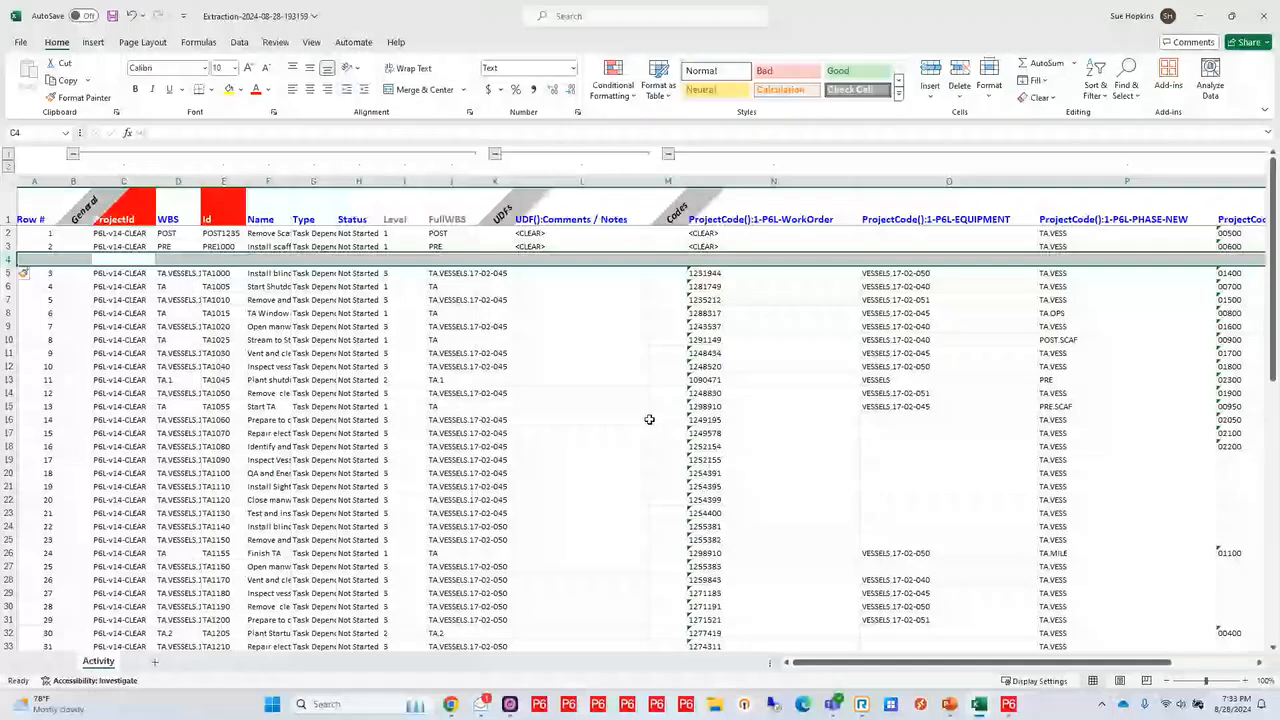
Switch to P6-Loader in Chrome and upload the workbook "4. CLEAR file" from the v14 Webinar folder
mouse_move(458, 714)
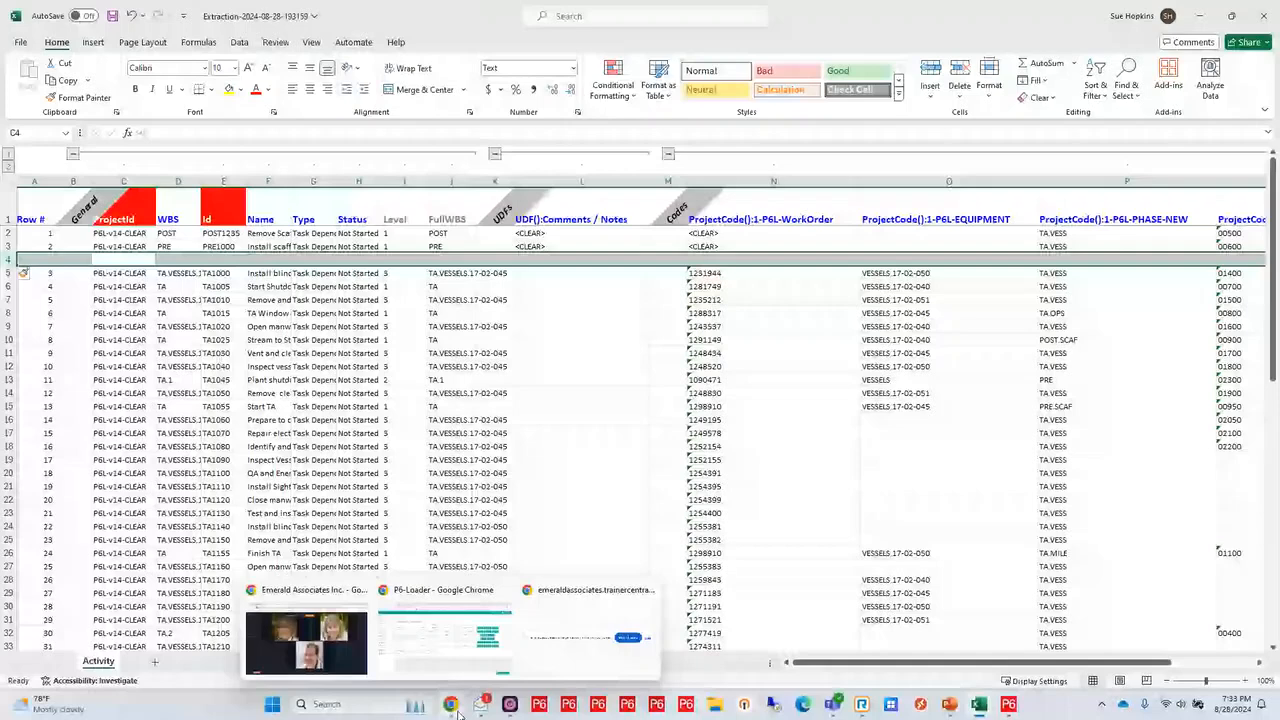
left_click(444, 635)
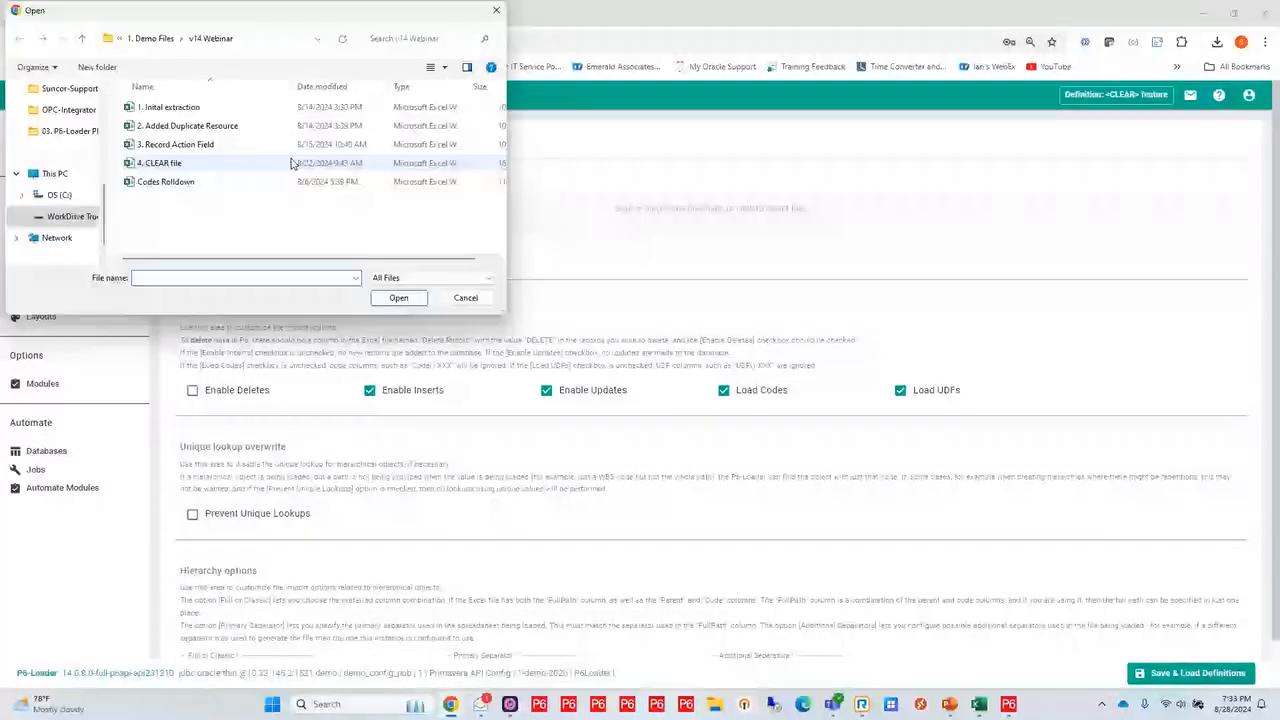
left_click(291, 163)
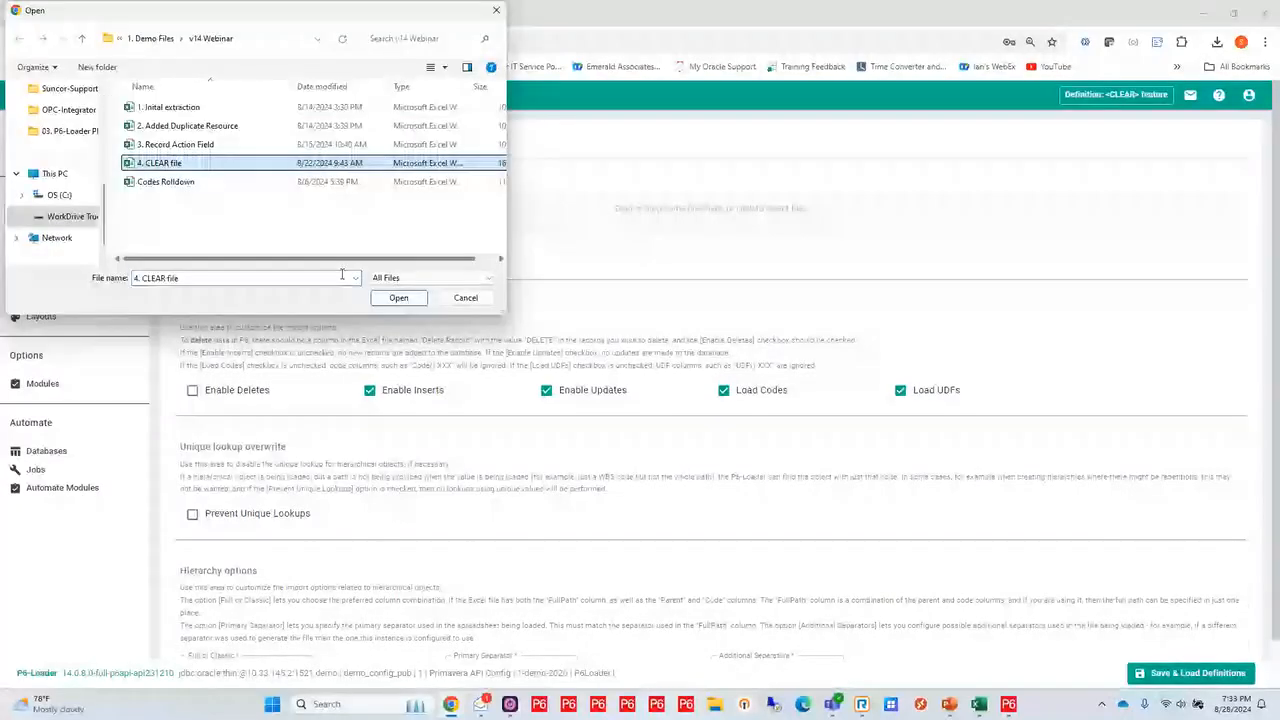
left_click(398, 298)
left_click(310, 272)
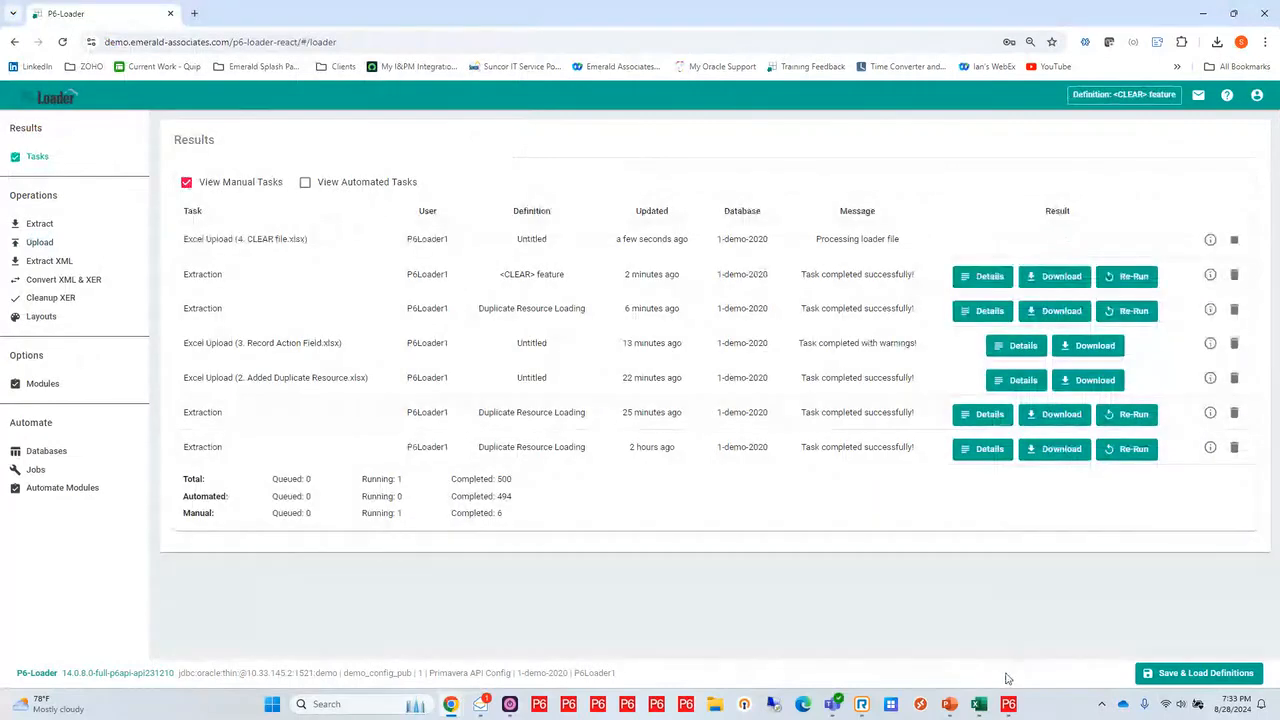
Switch to Primavera P6 and check the Comments / Notes and 1-P6L-WorkOrder values of activities POST1235 and PRE1000
mouse_move(1012, 702)
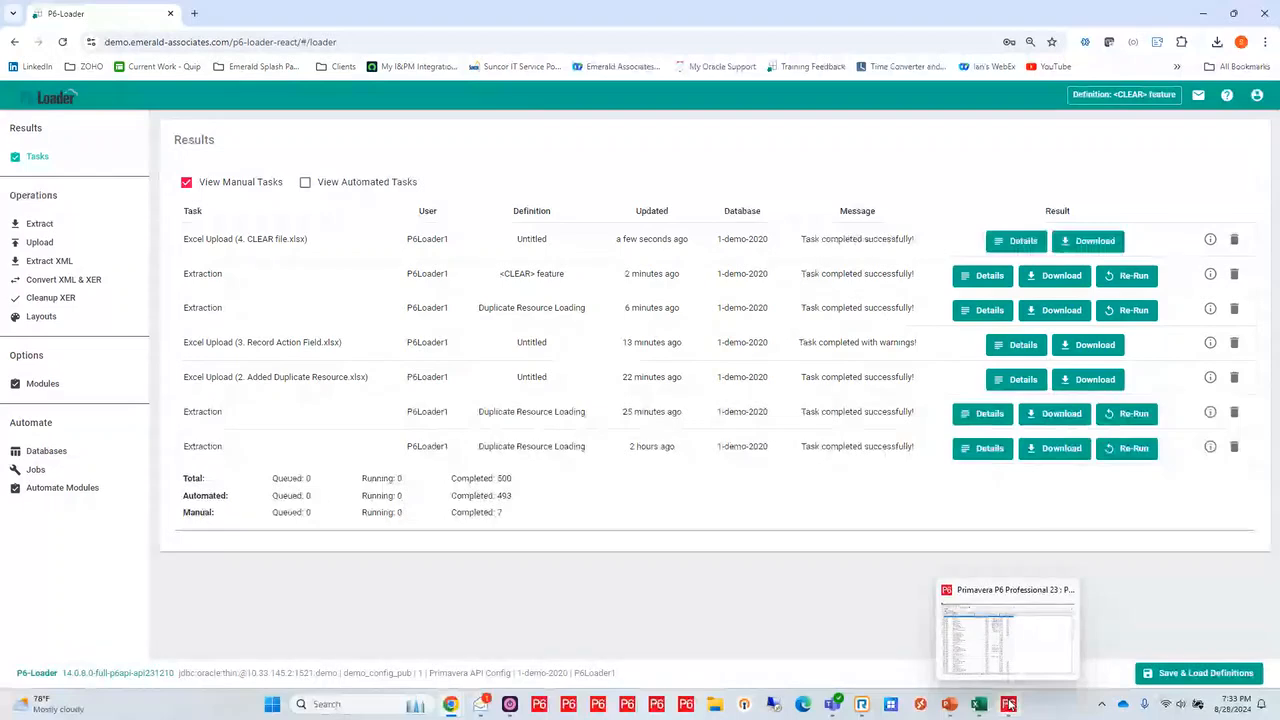
left_click(1010, 705)
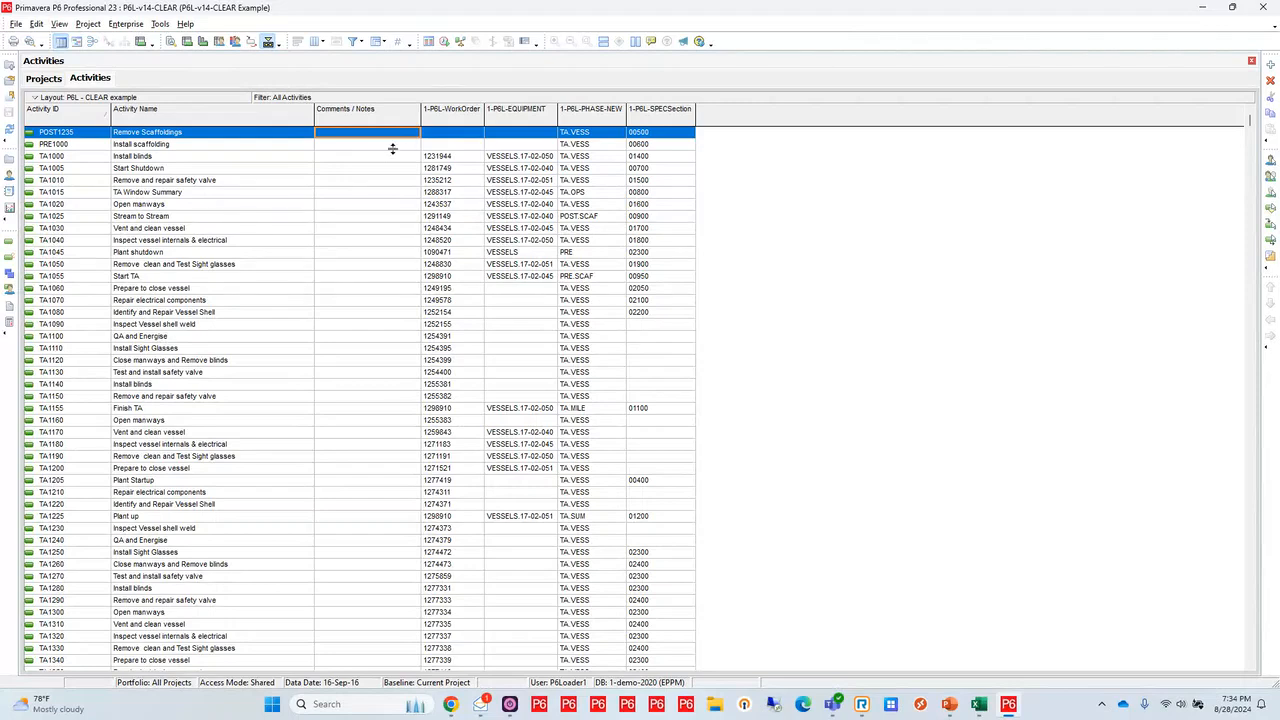
left_click(55, 147, "shift")
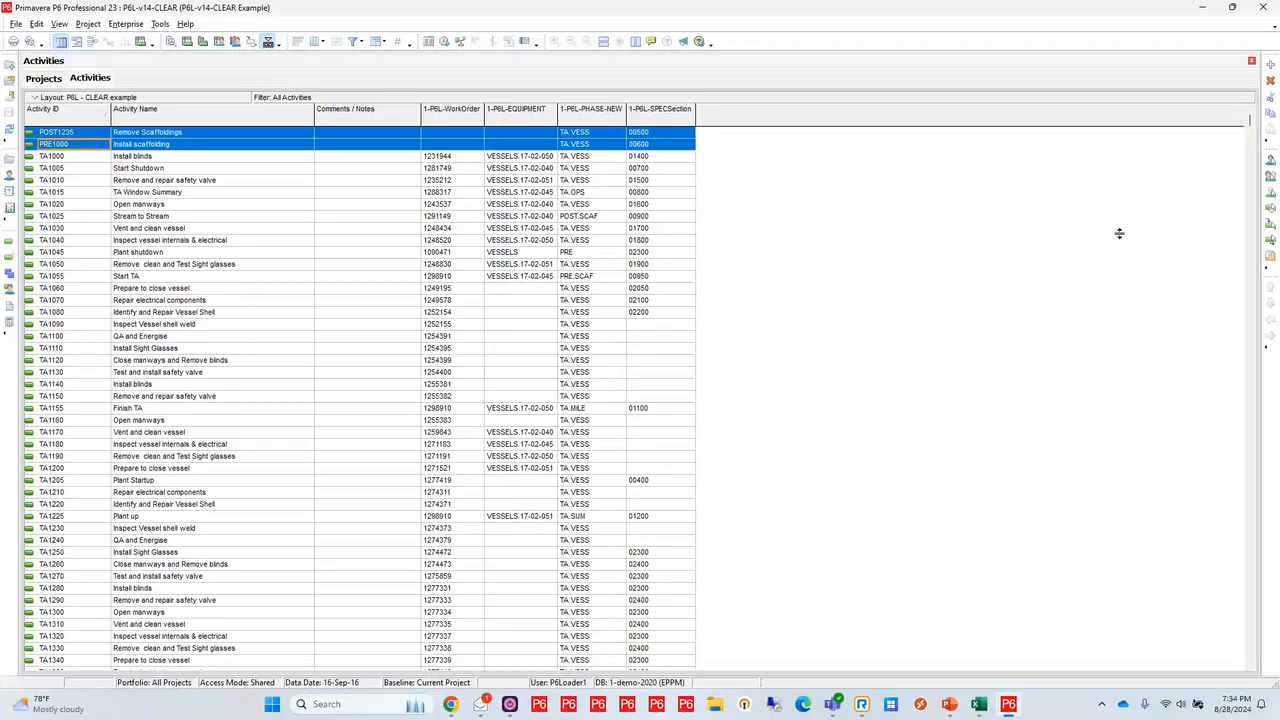
key("alt+Tab")
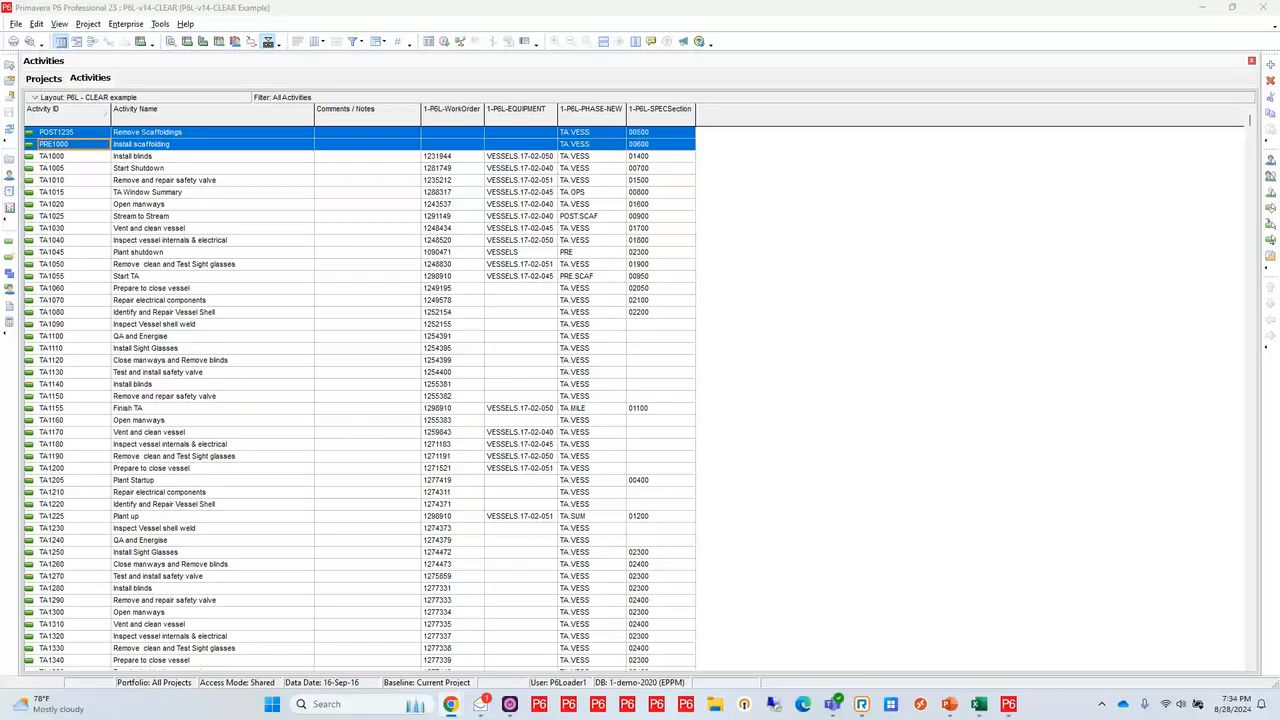